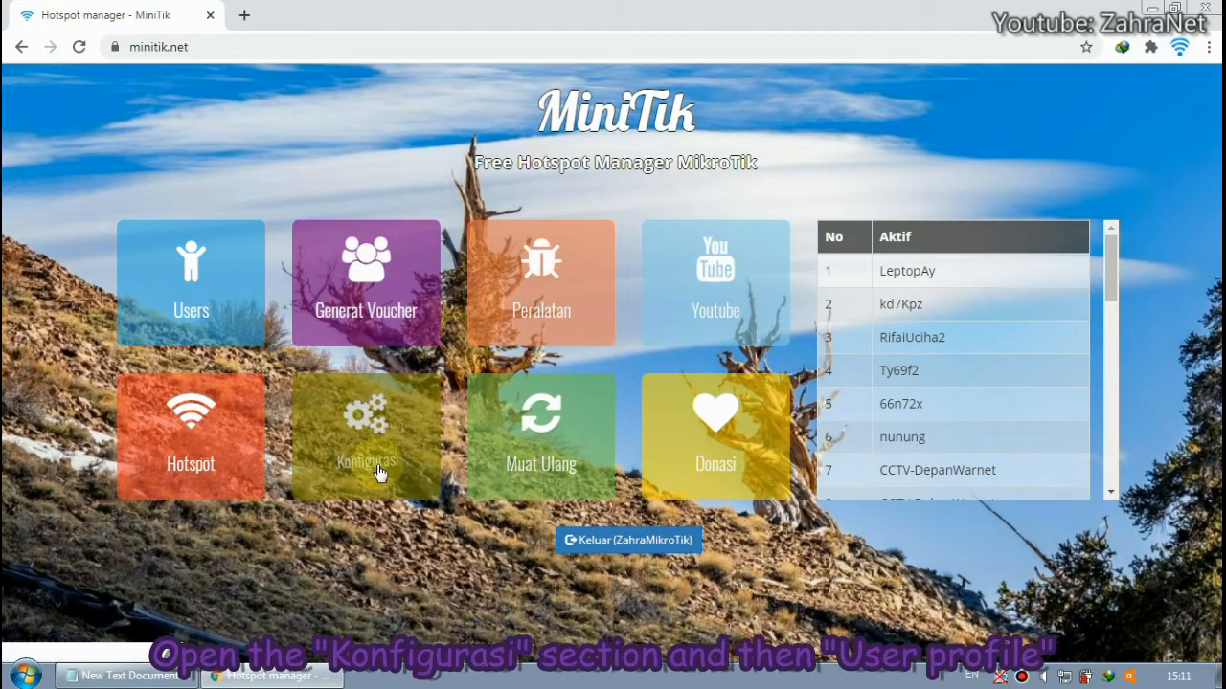
Open the User Profile page of the hotspot configuration.
click(371, 430)
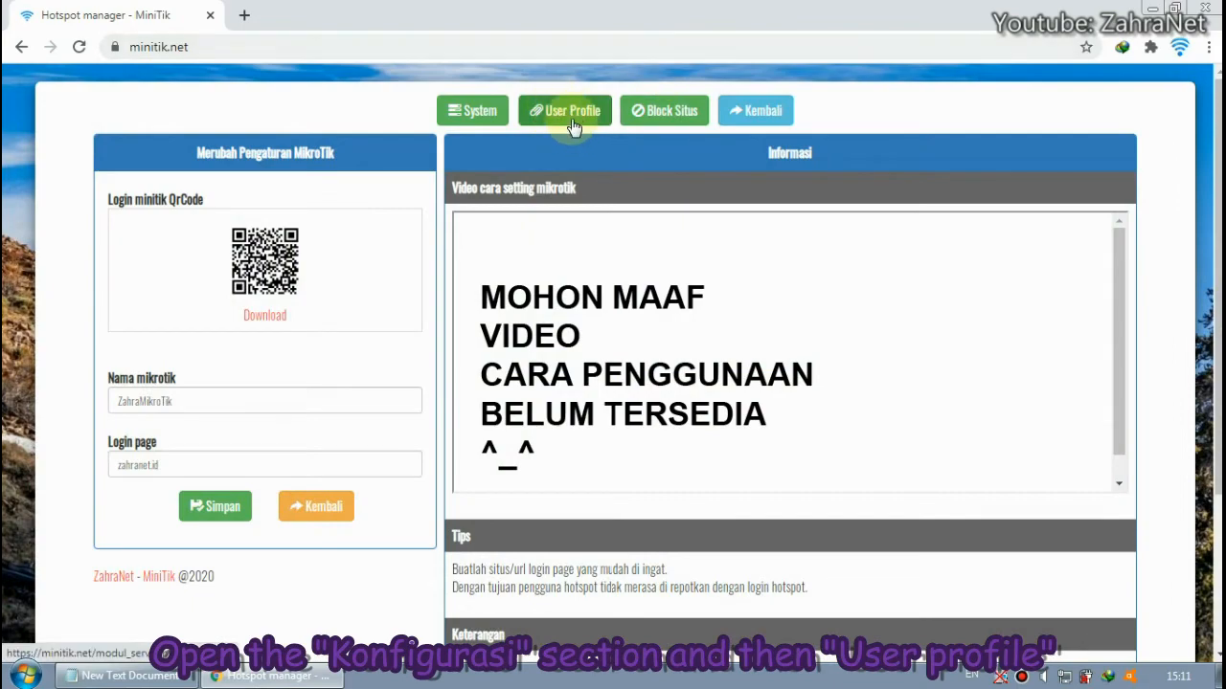
click(566, 117)
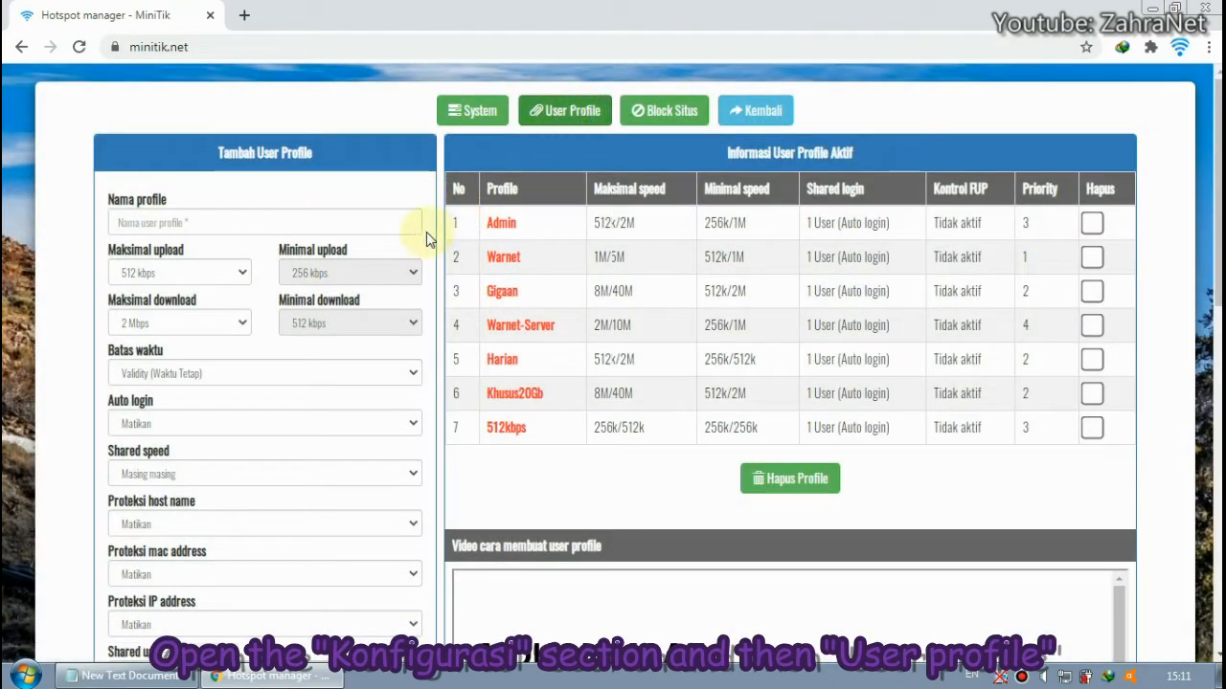
Review the new user profile form, the tips on voucher groups and pricing, and the field explanations.
scroll(433, 239, down, 5)
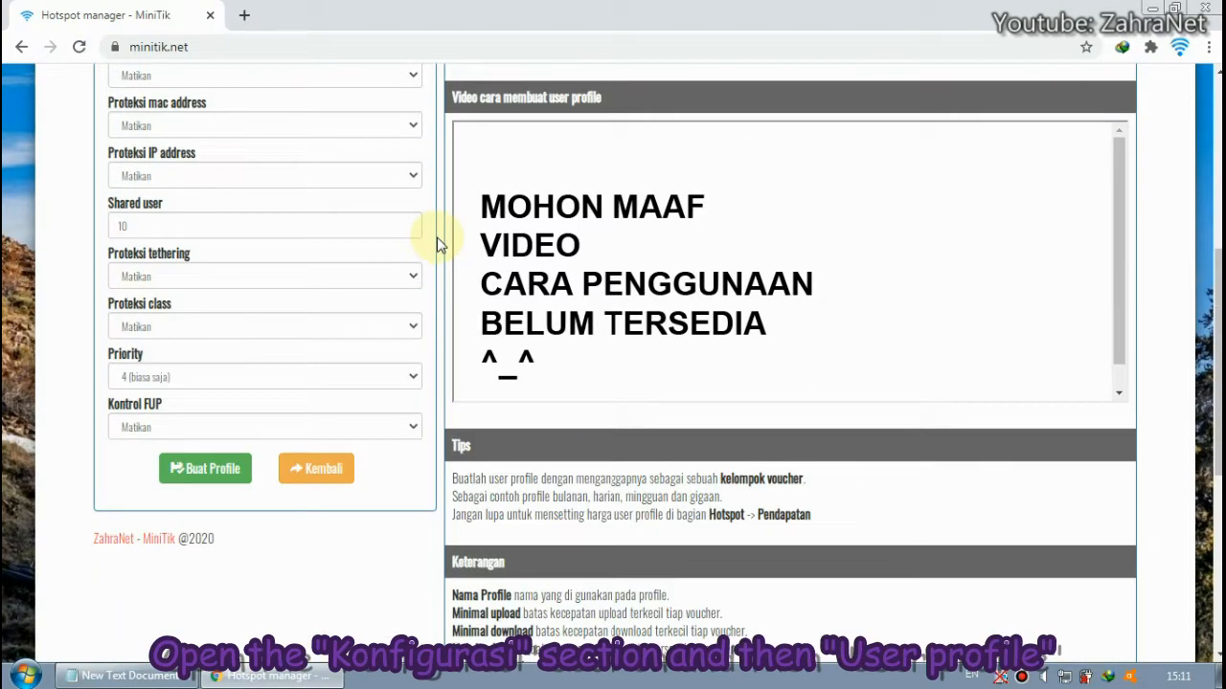
scroll(437, 242, down, 1)
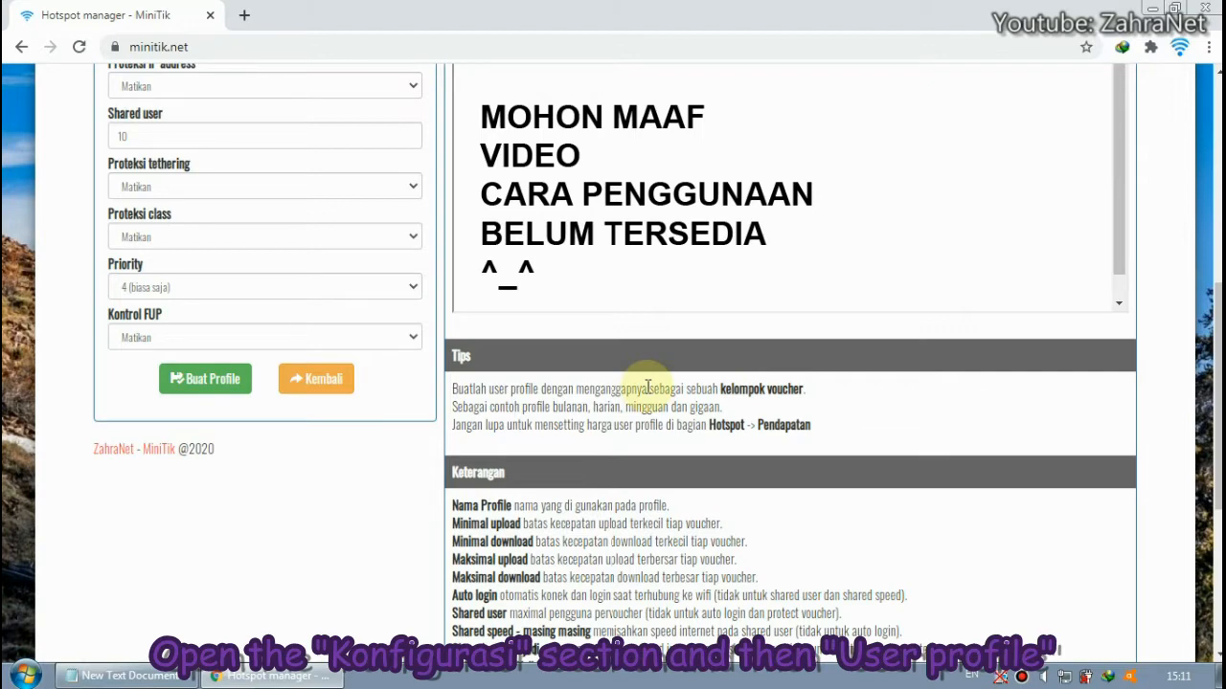
drag(711, 427, 791, 428)
click(732, 410)
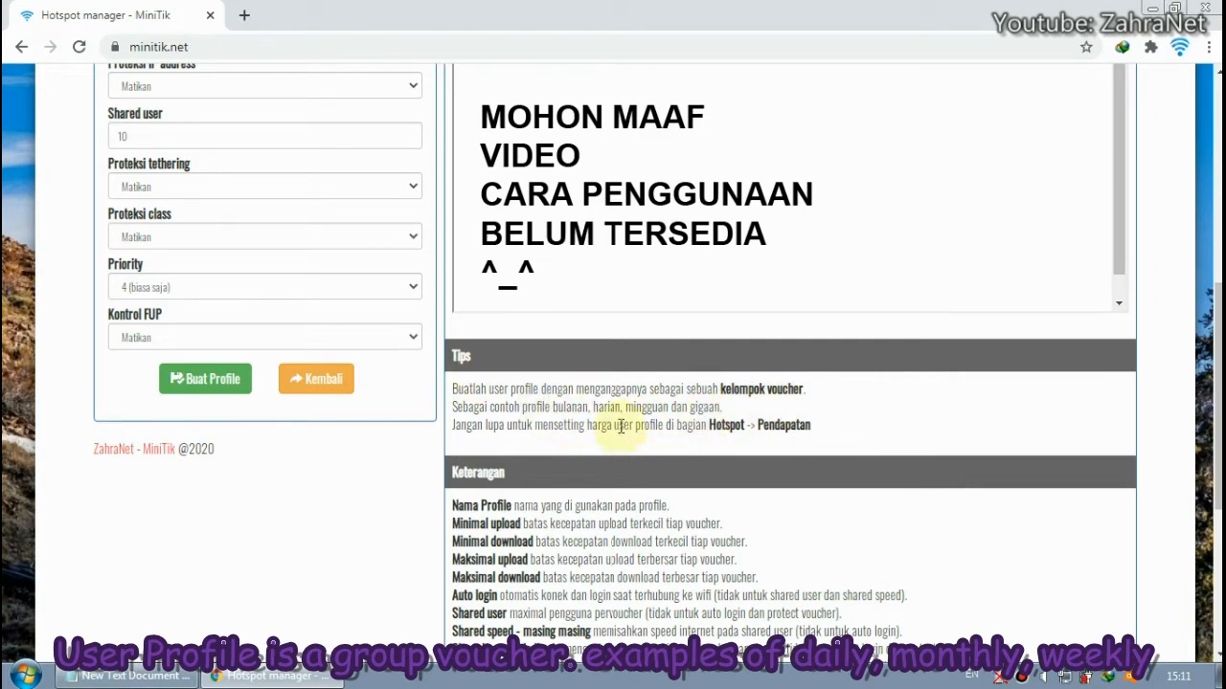
scroll(766, 414, up, 3)
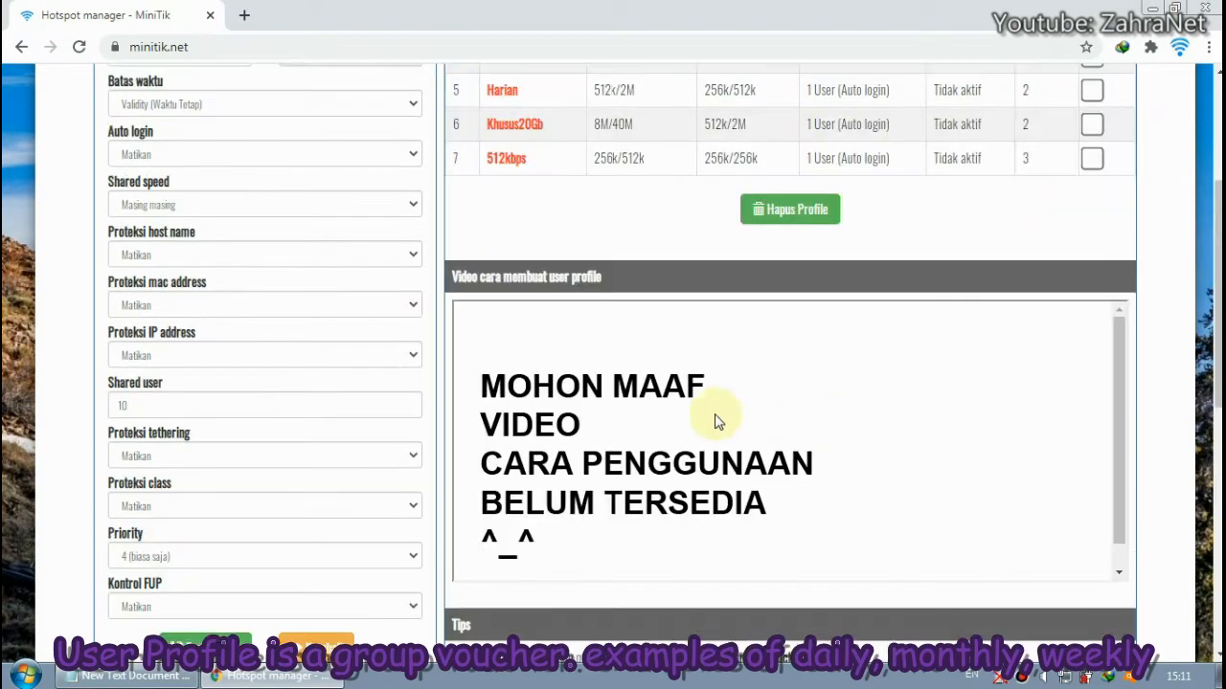
scroll(670, 407, up, 2)
scroll(551, 397, up, 1)
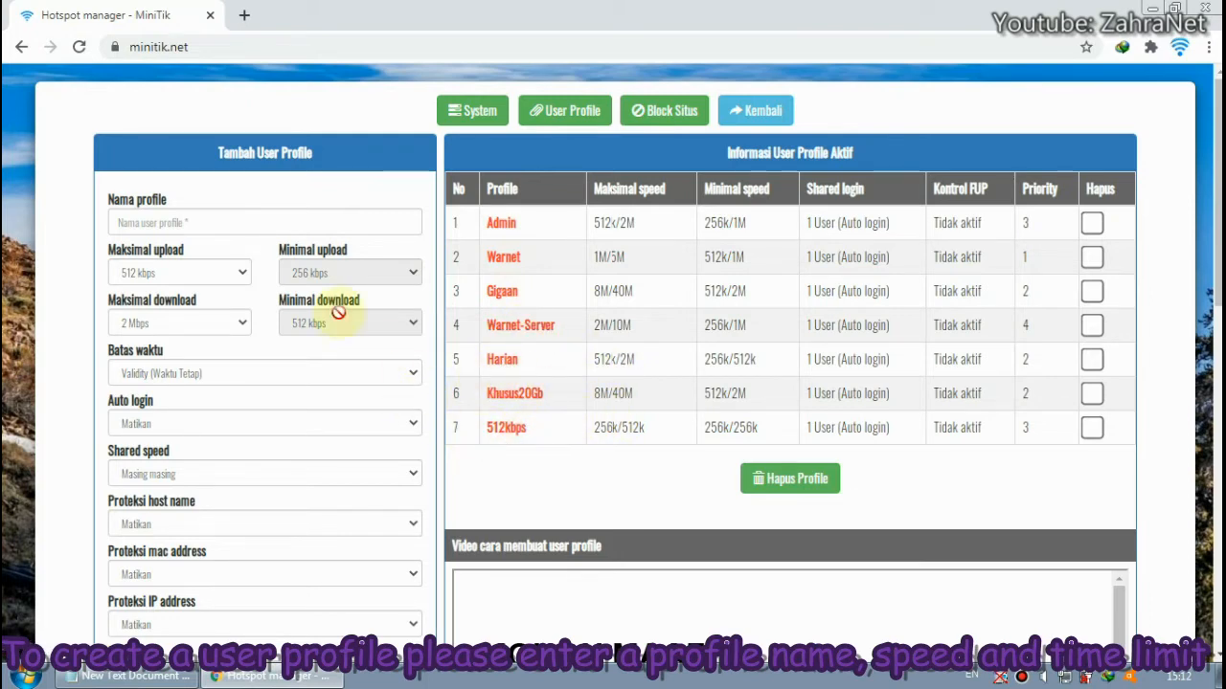
Name the new user profile 5Mbps and set its maximum upload speed to 1 Mbps.
click(251, 228)
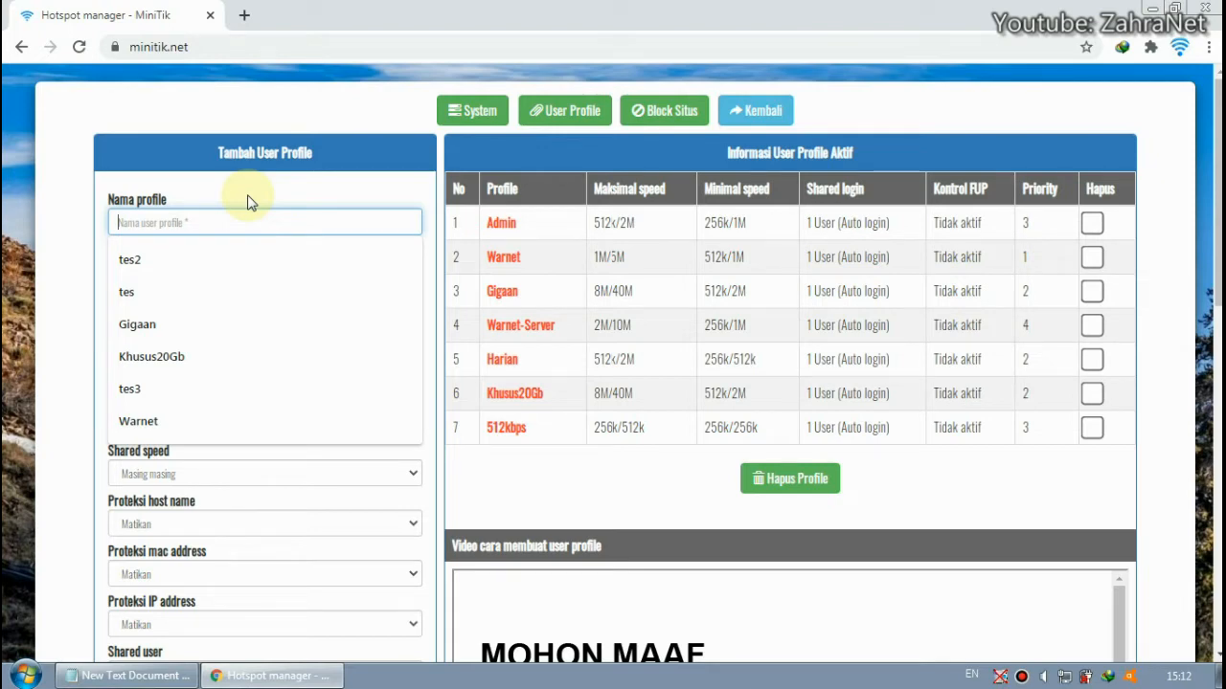
text(5)
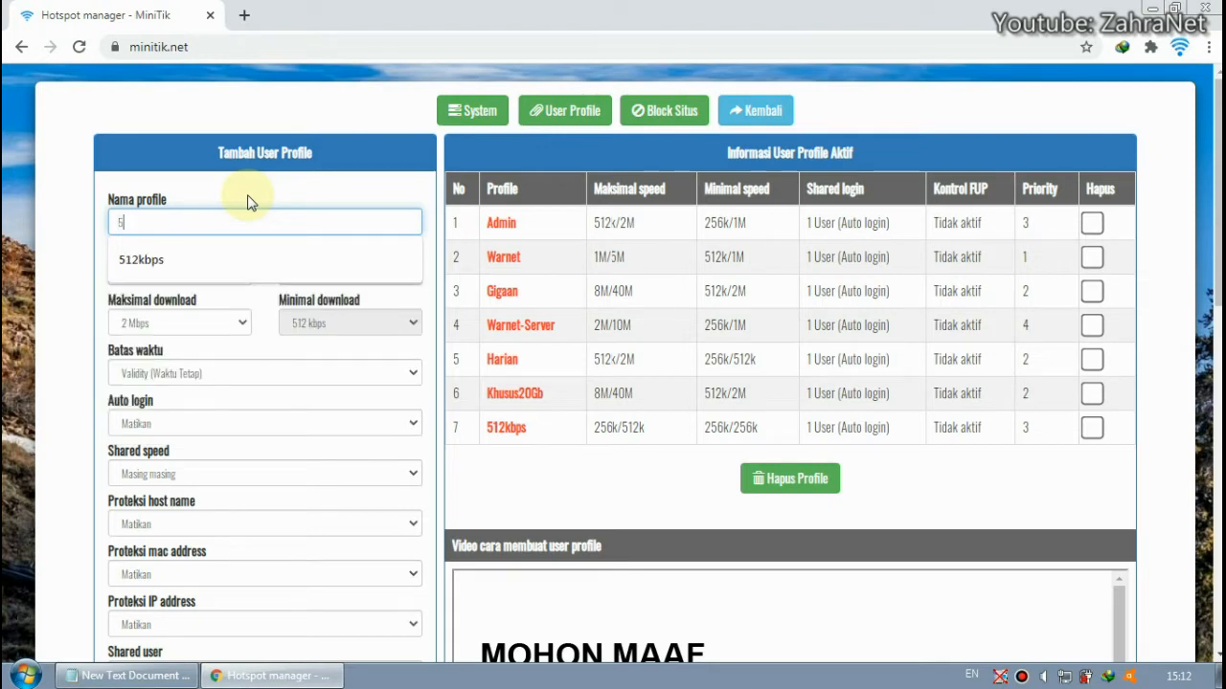
text(Mbps)
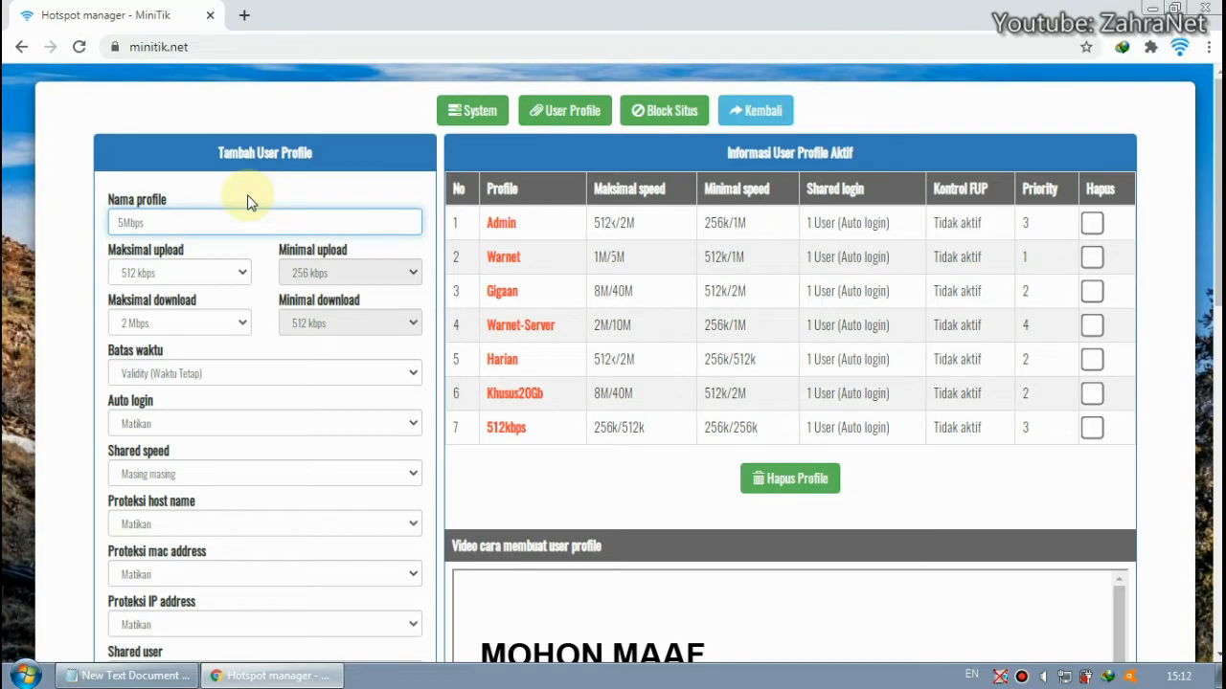
click(241, 270)
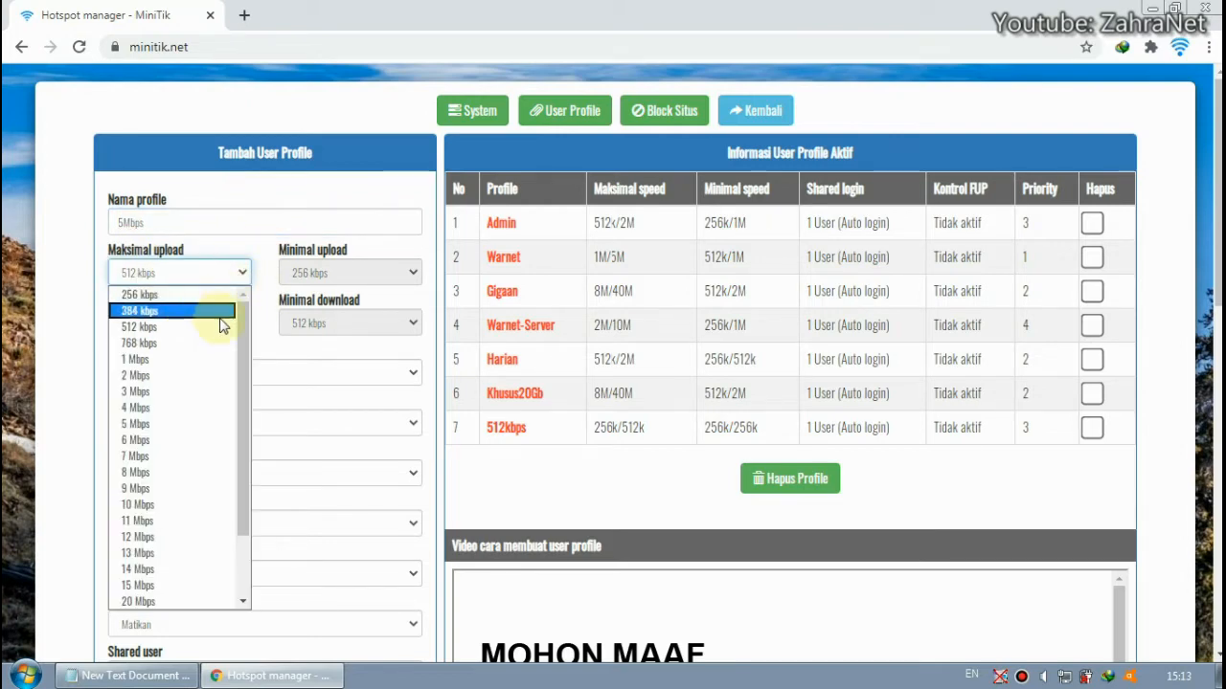
click(212, 363)
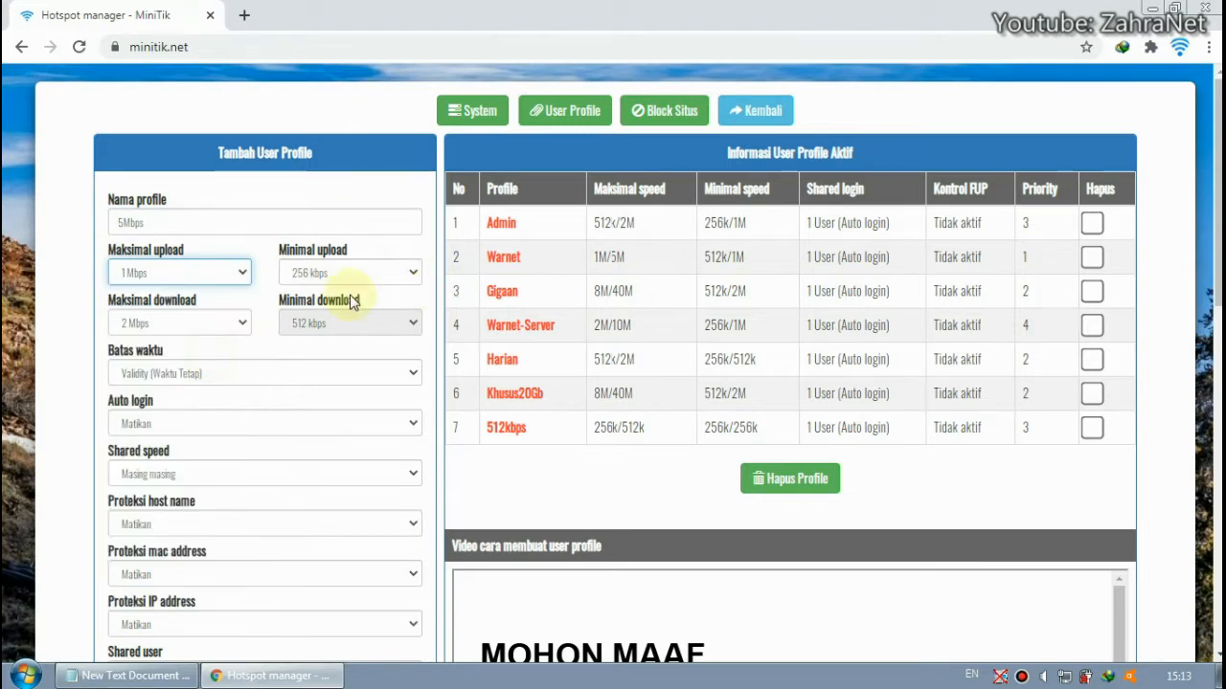
click(260, 292)
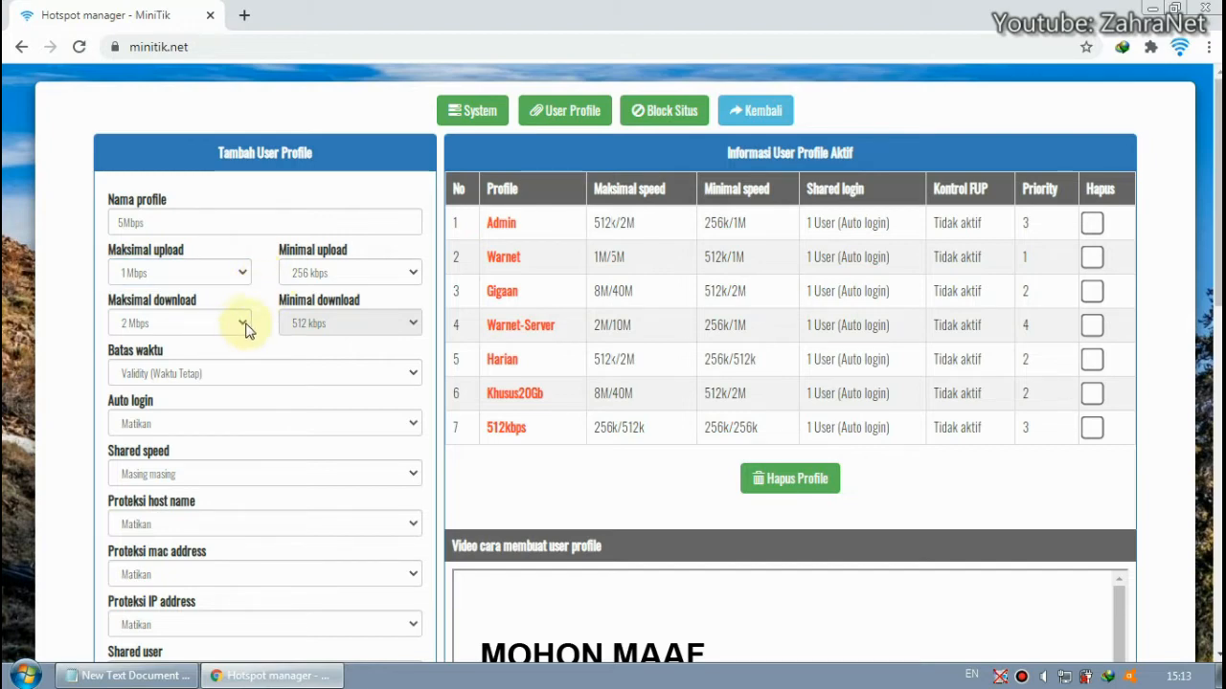
Set the profile's maximum download speed to 5 Mbps and its minimum download speed to 512 kbps.
click(239, 324)
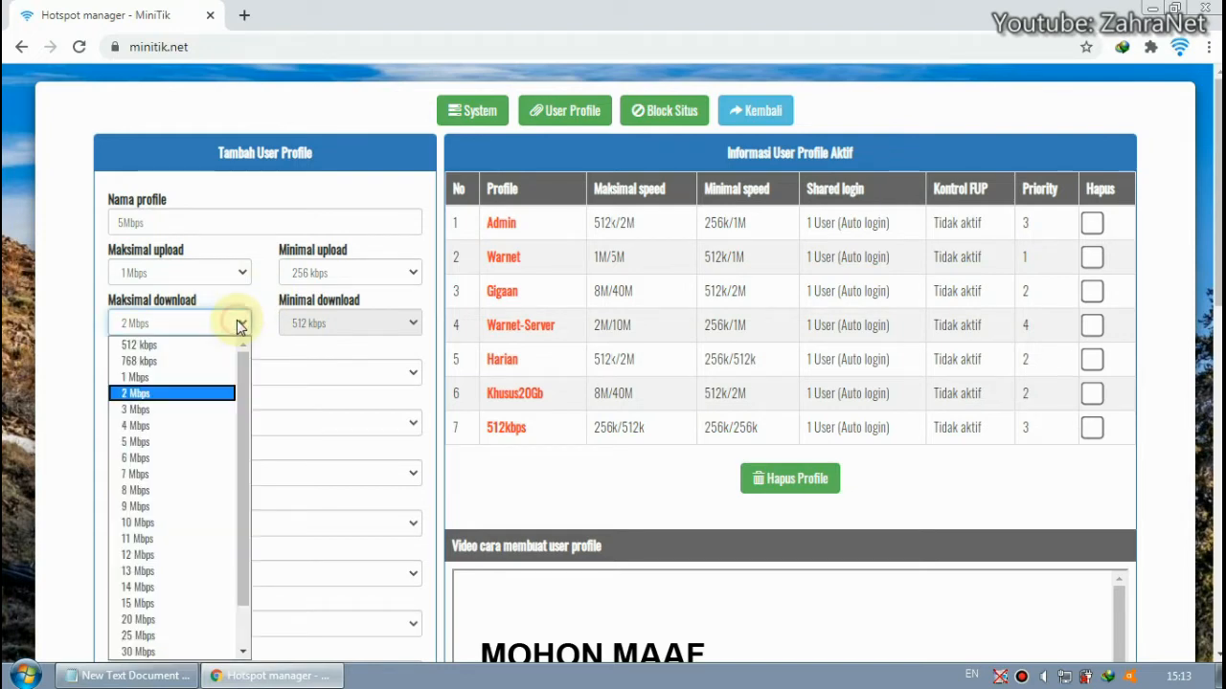
click(196, 442)
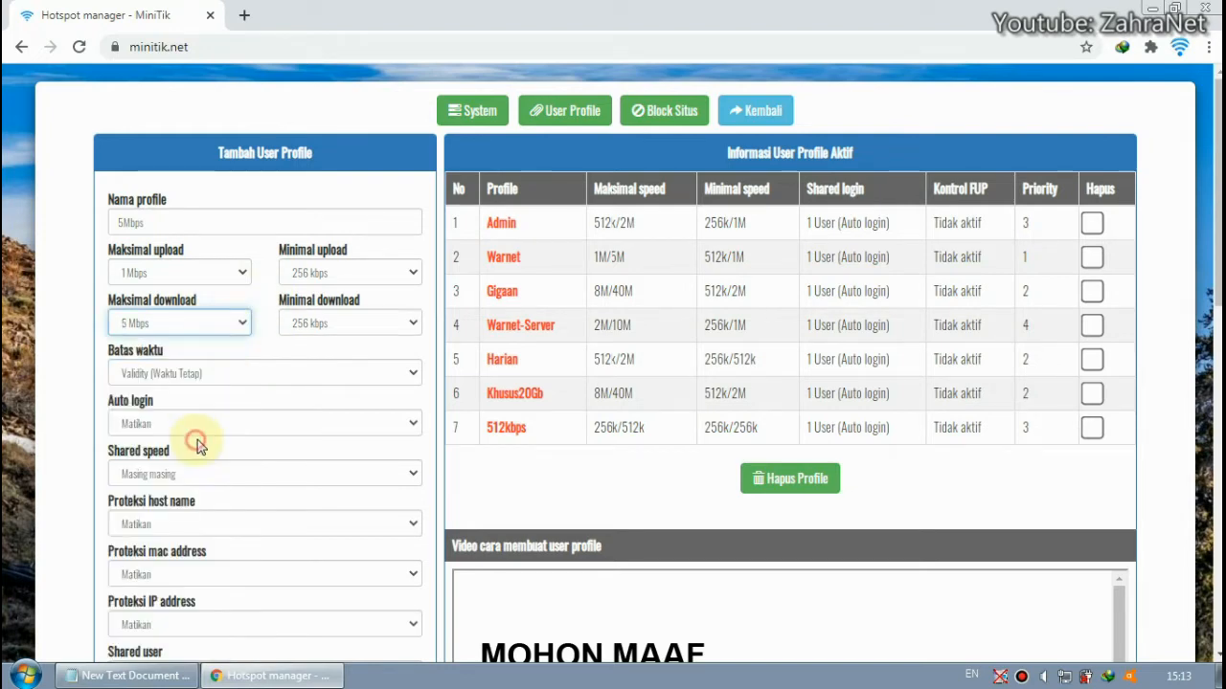
click(264, 311)
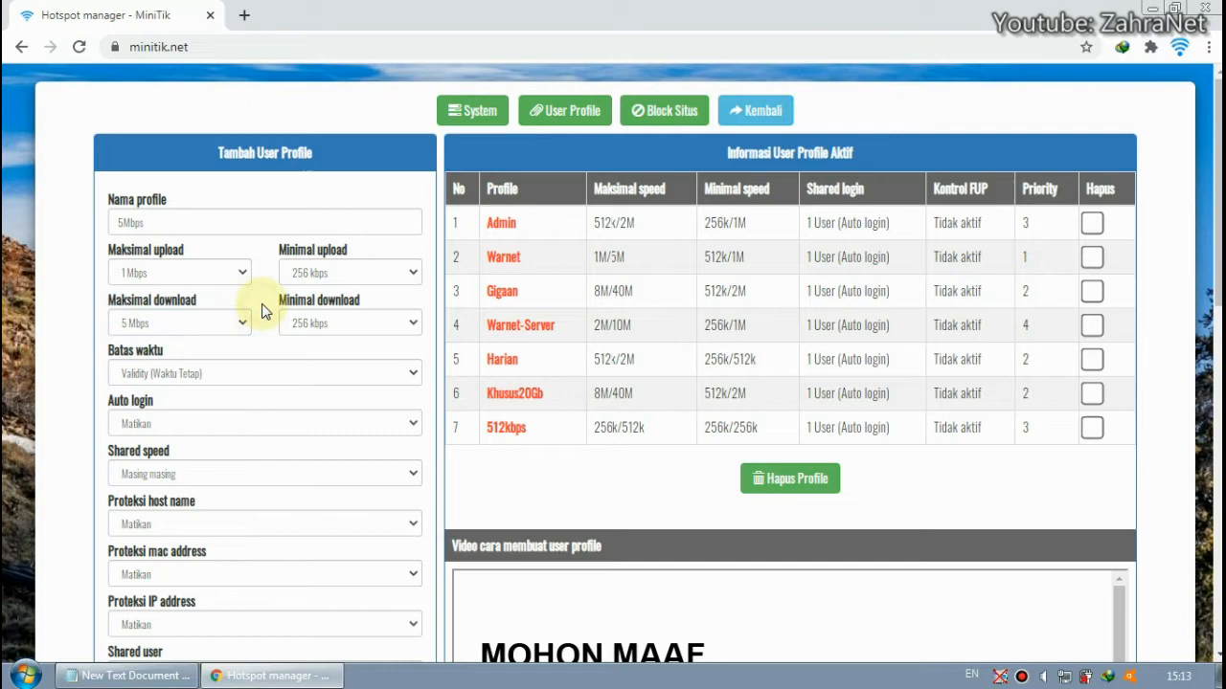
click(394, 322)
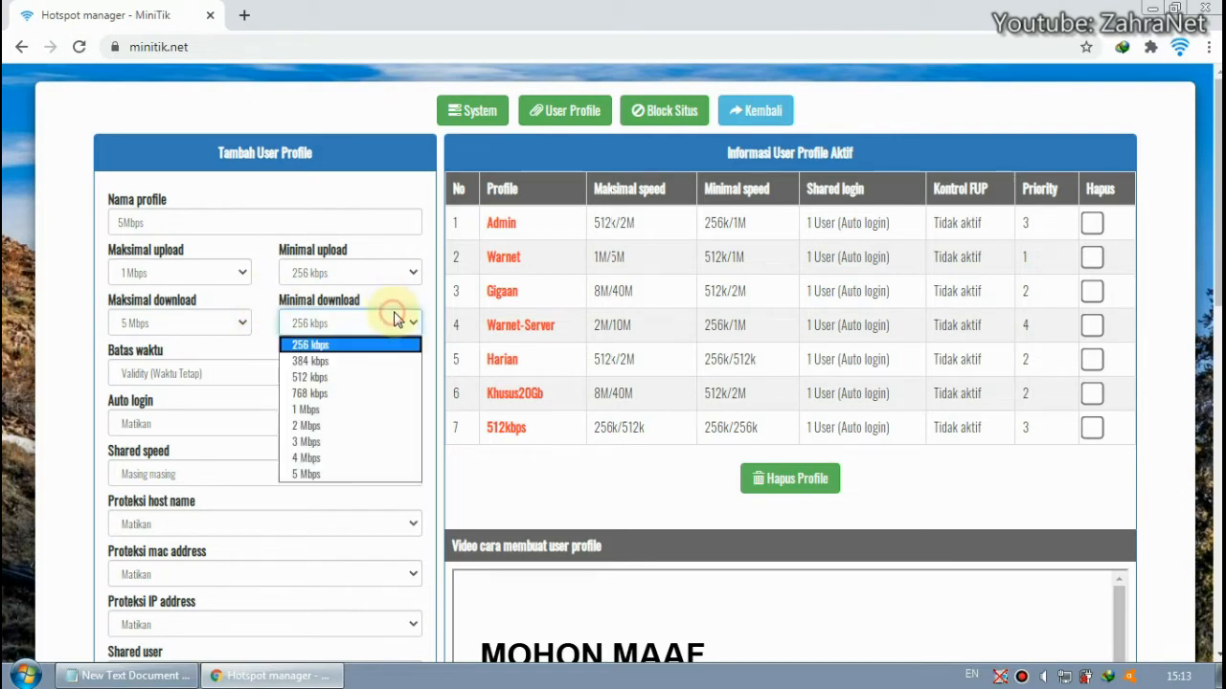
click(353, 380)
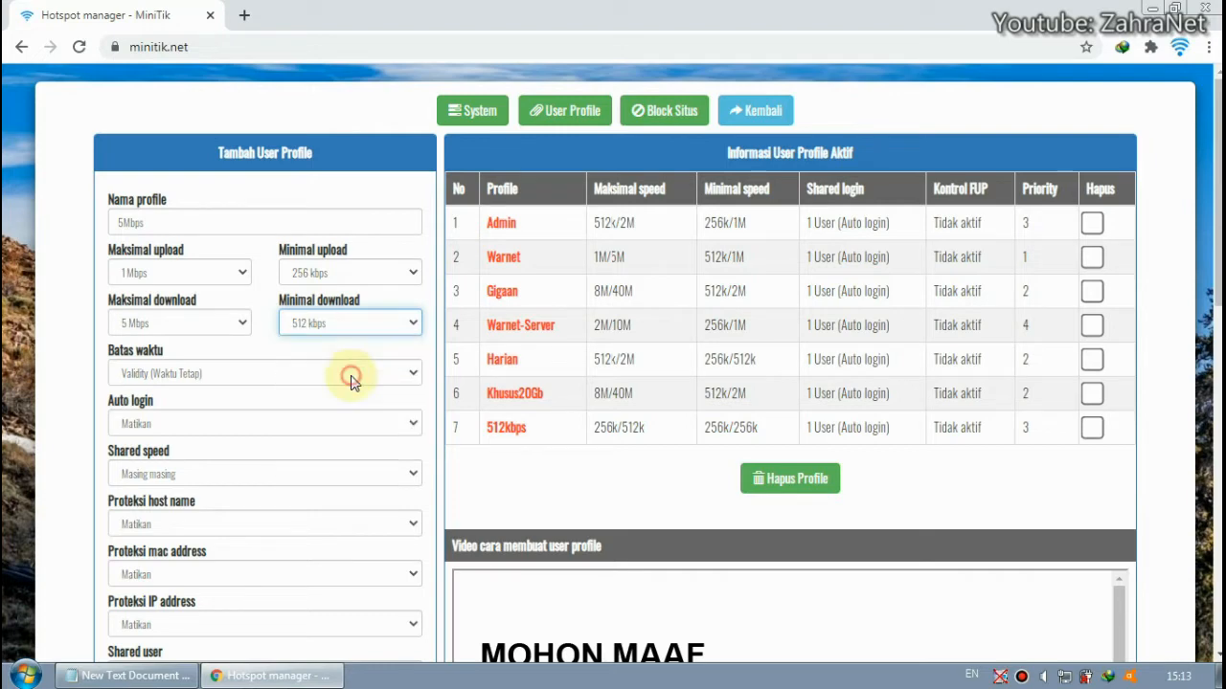
click(367, 245)
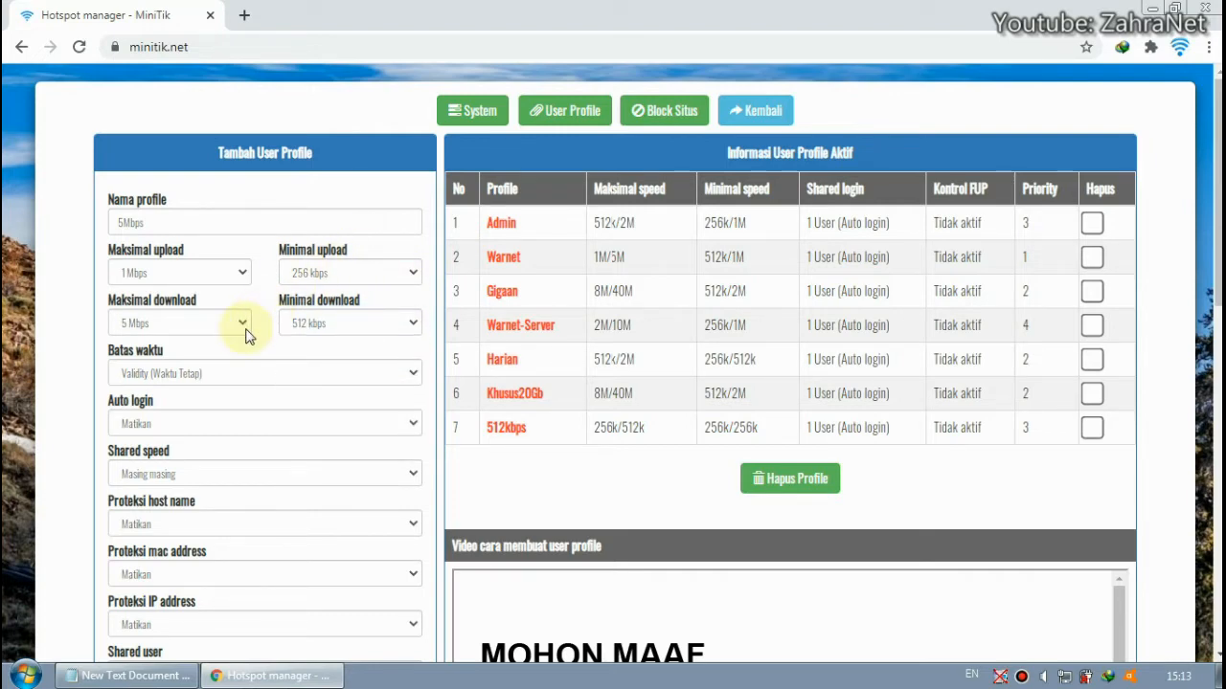
Examine the time limit, auto login and shared speed settings of the new profile.
scroll(287, 374, down, 1)
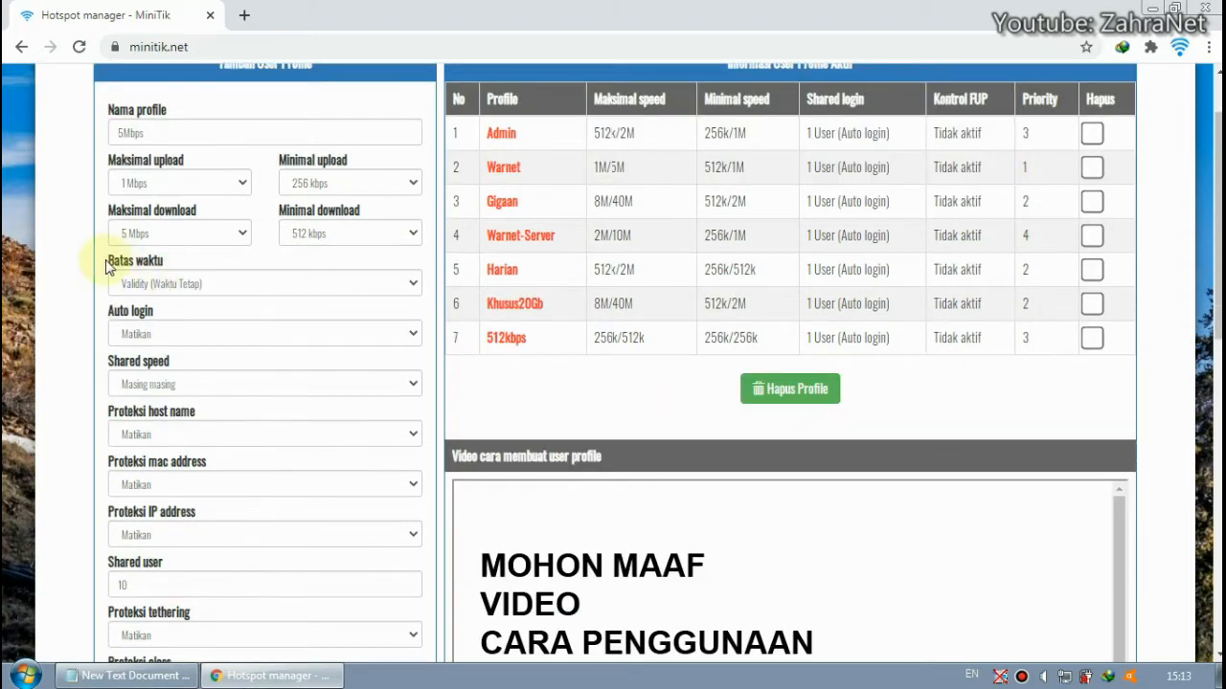
click(211, 285)
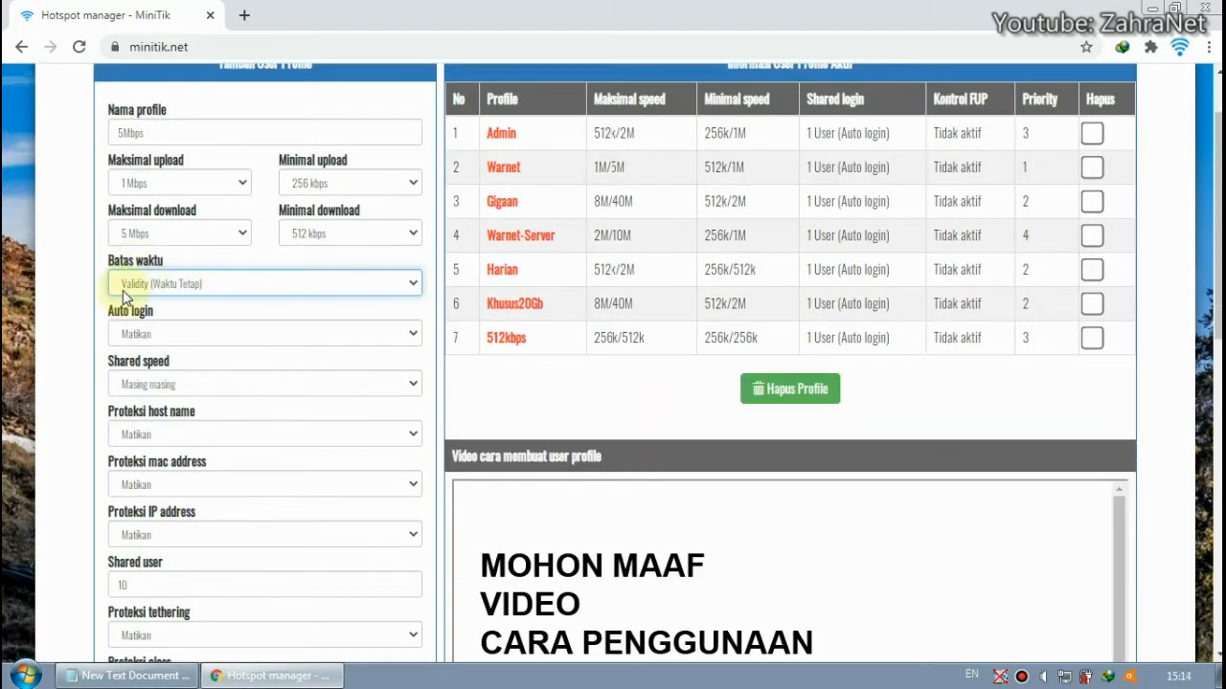
drag(109, 312, 187, 317)
click(188, 316)
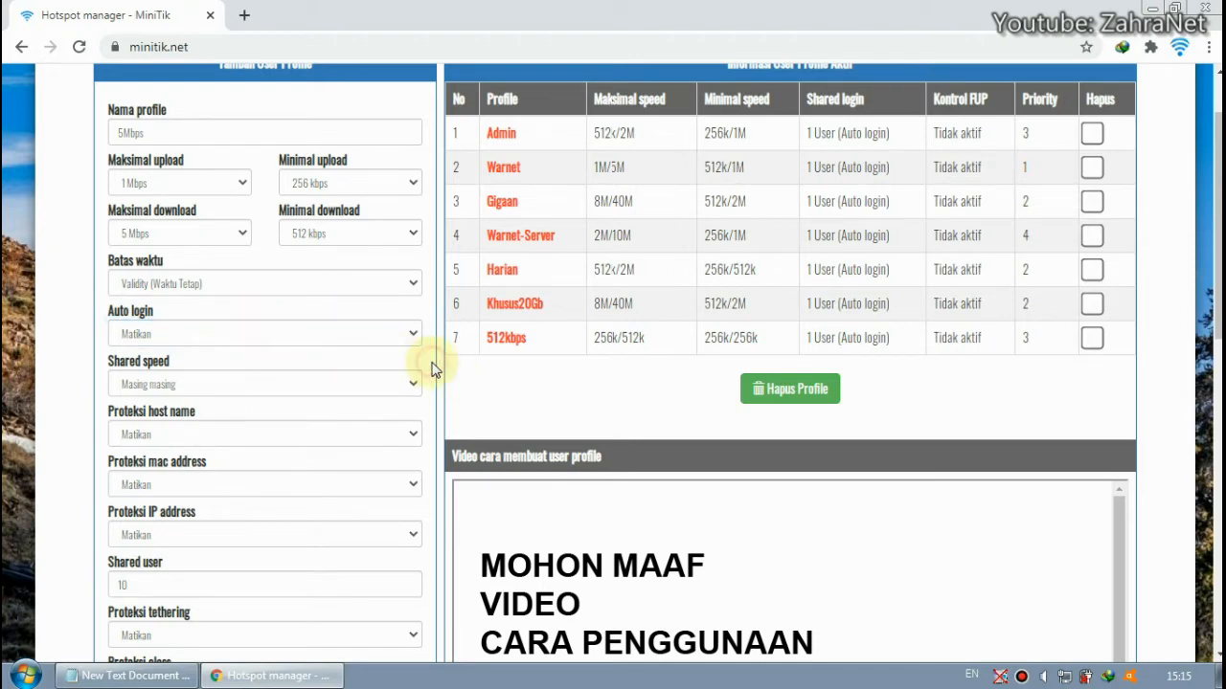
drag(182, 361, 108, 364)
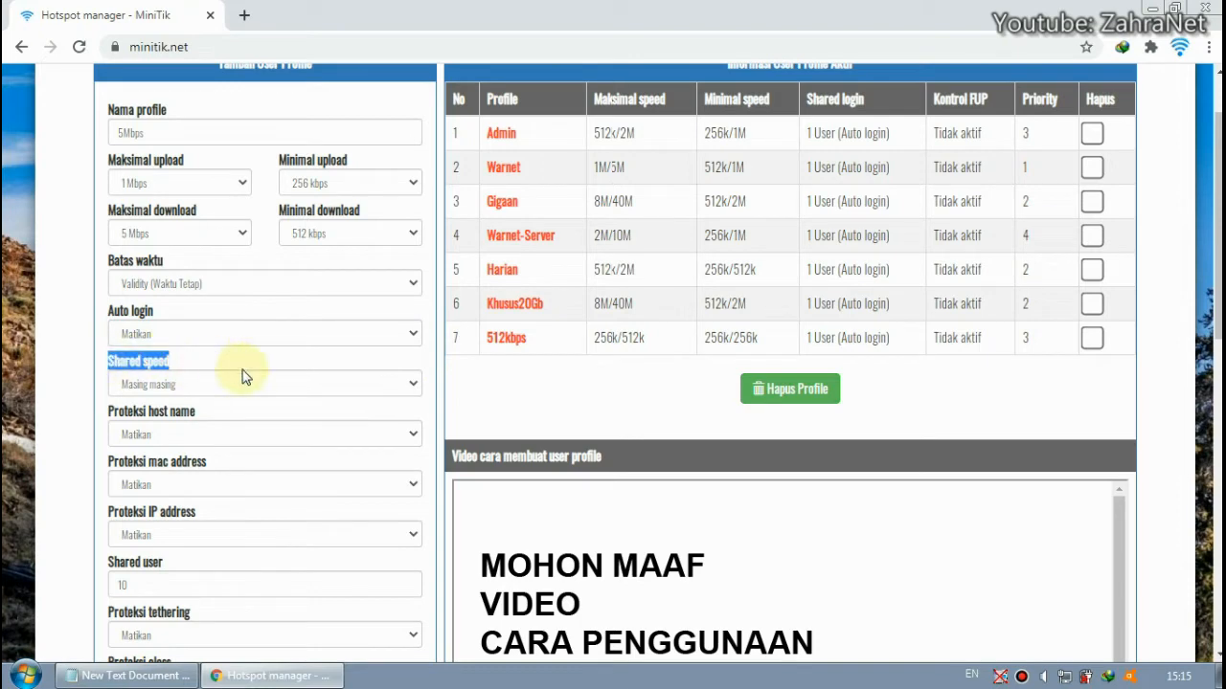
click(411, 385)
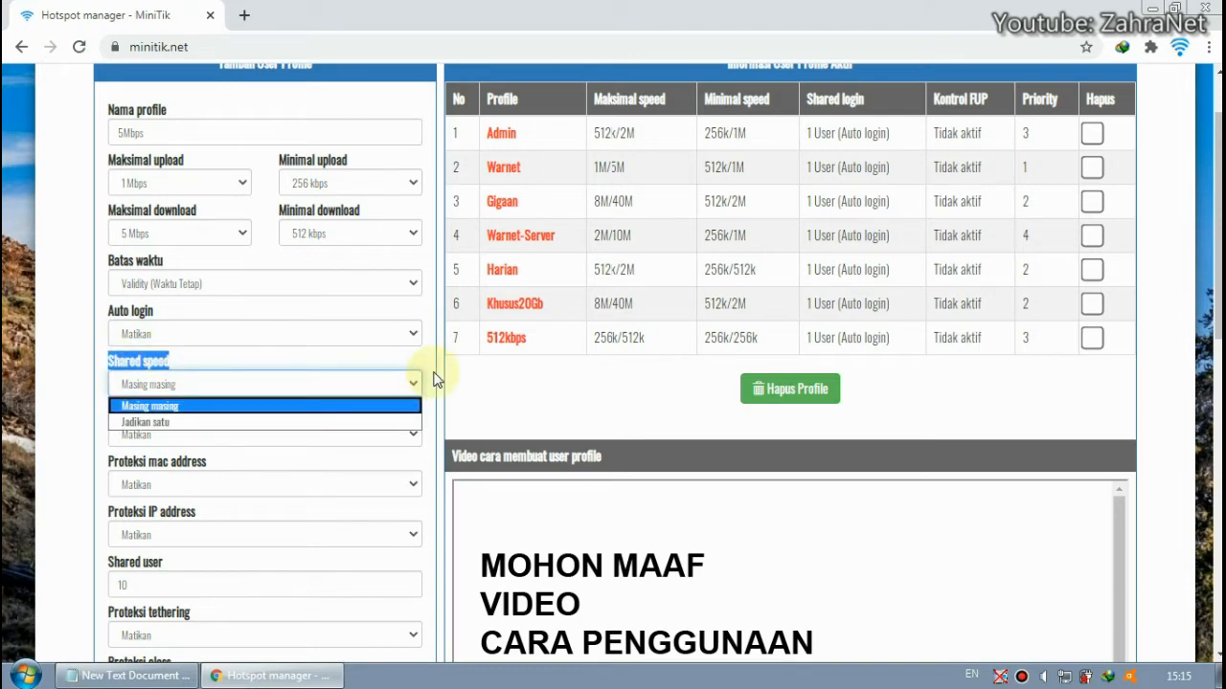
click(433, 380)
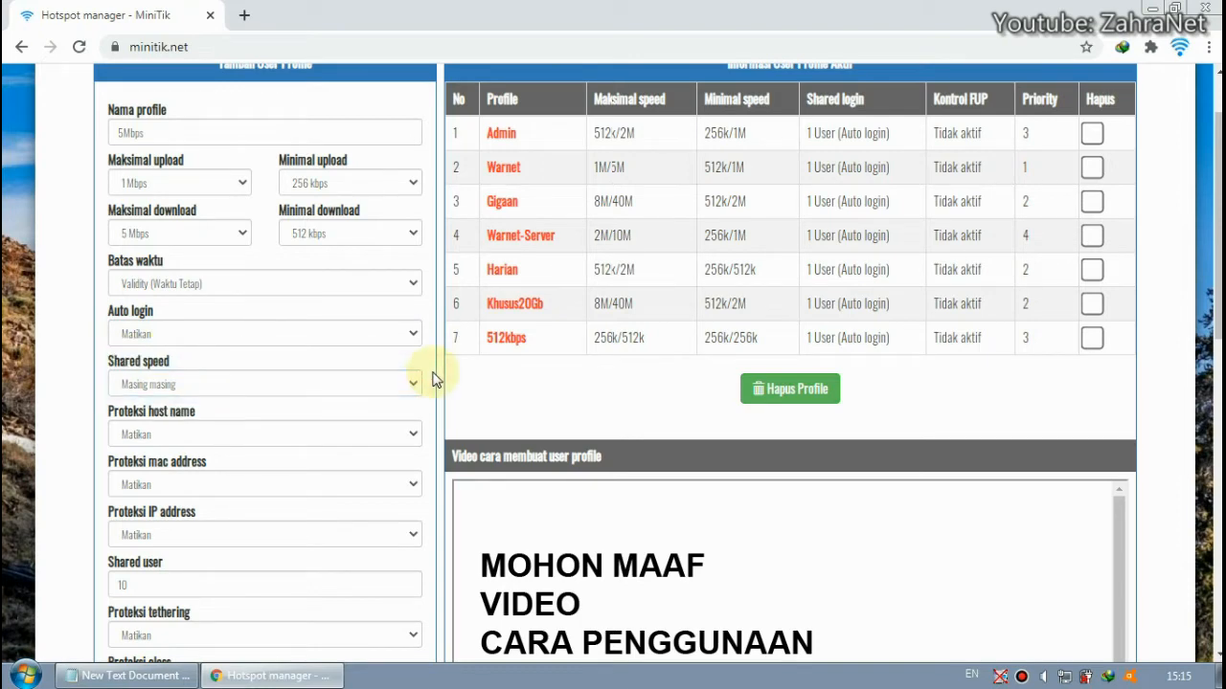
scroll(431, 380, down, 1)
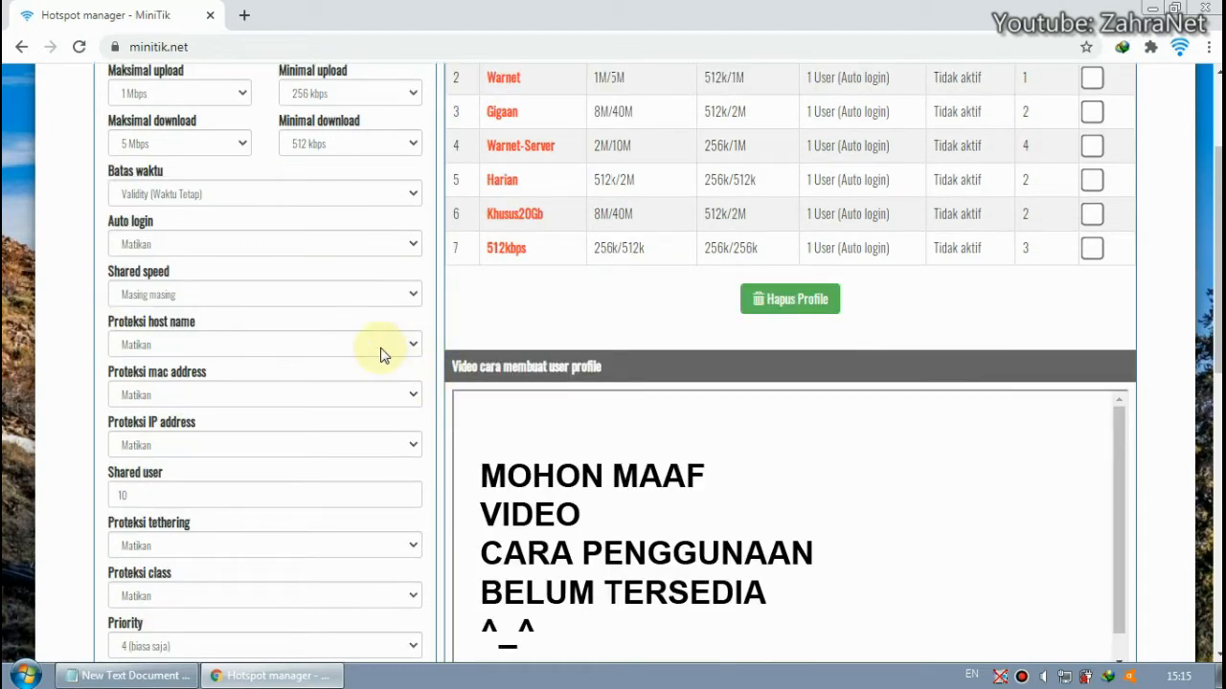
Examine the shared user and shared speed settings and the host name, MAC address and IP address protection settings.
click(121, 495)
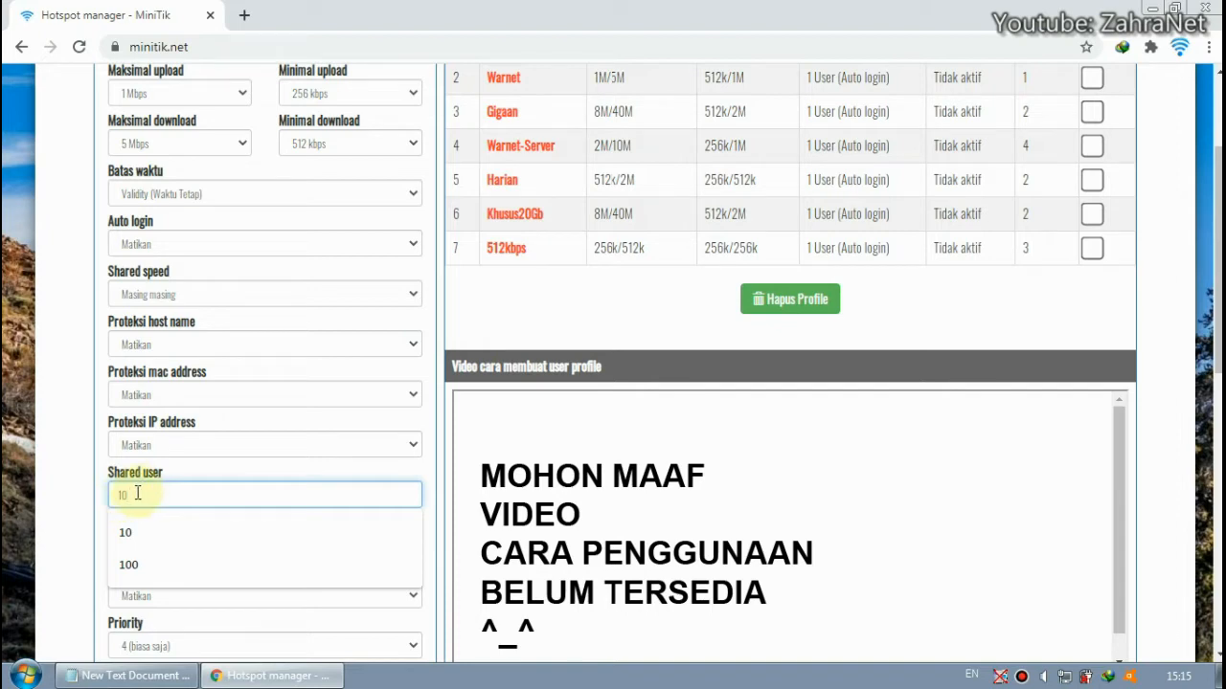
click(414, 293)
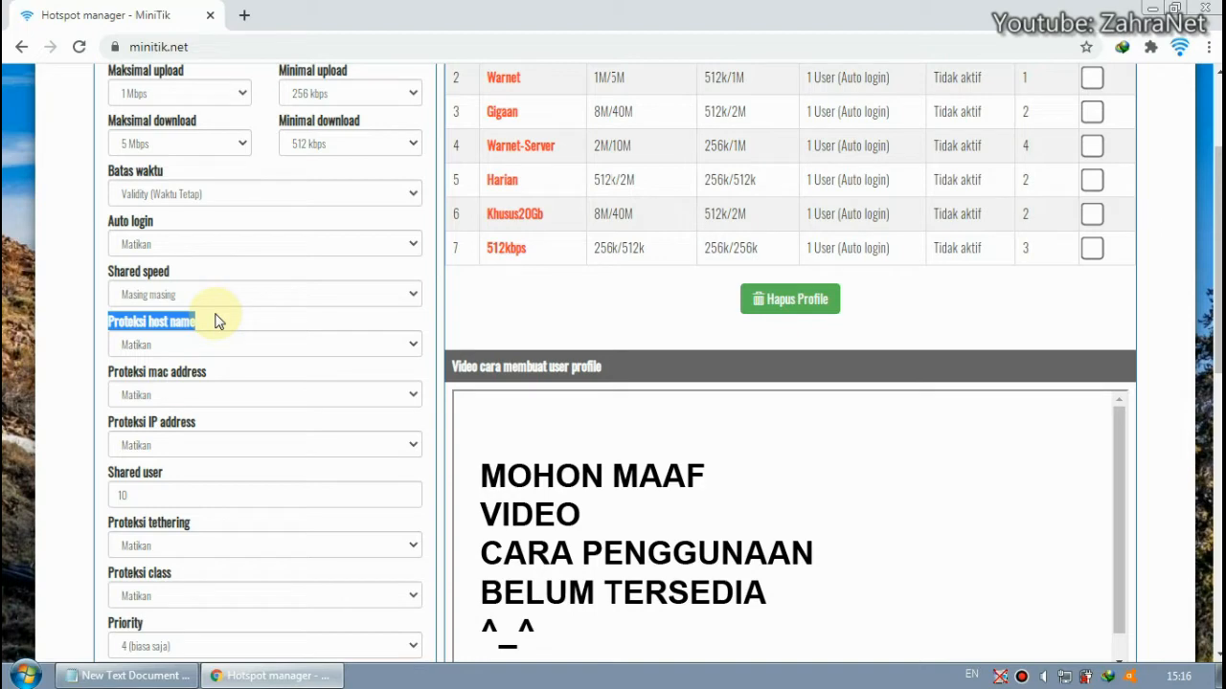
click(217, 322)
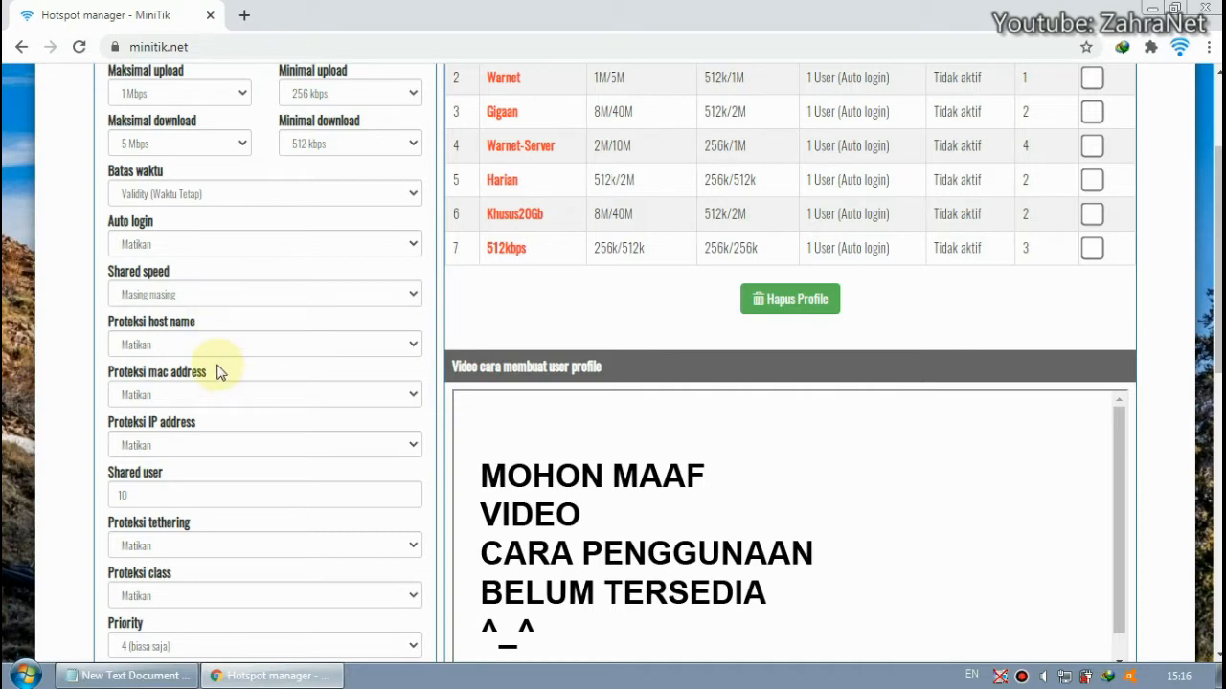
drag(219, 373, 111, 381)
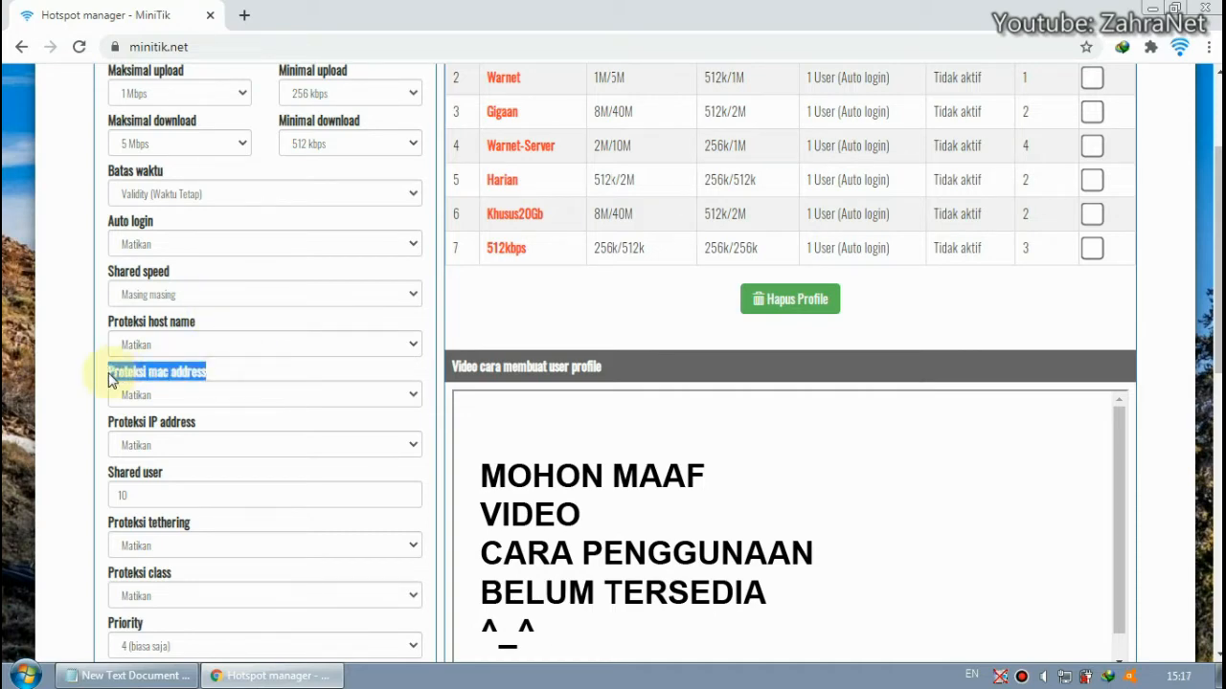
click(190, 378)
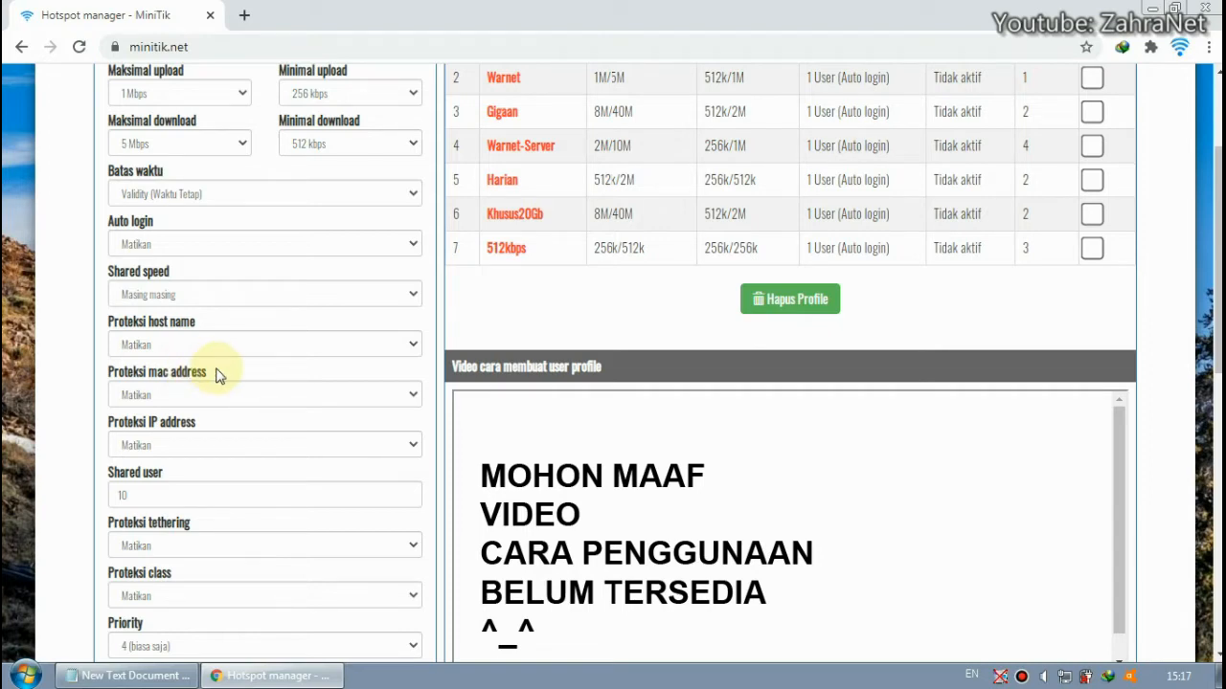
drag(213, 374, 147, 376)
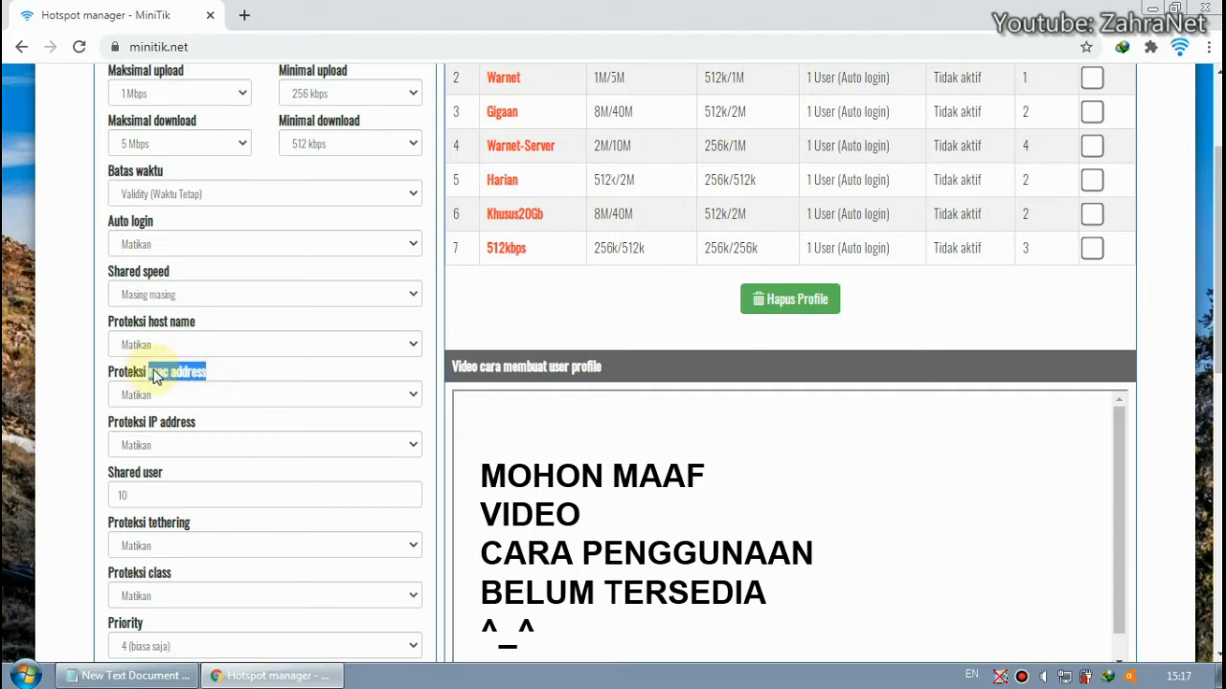
click(211, 379)
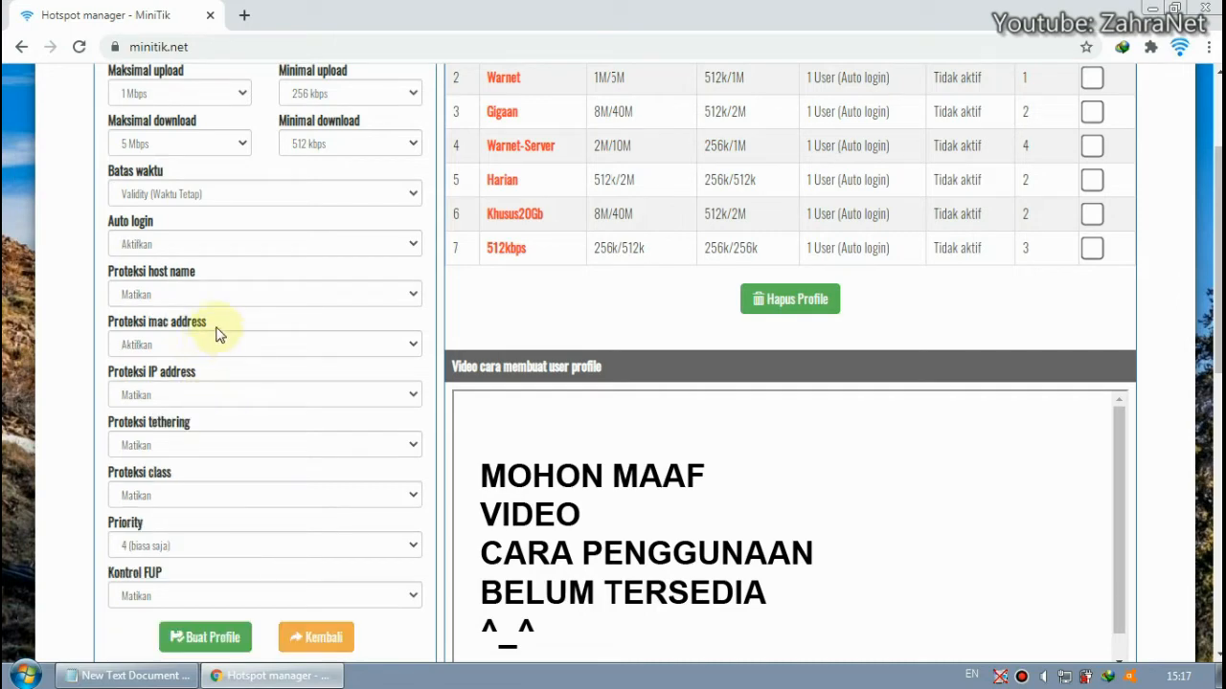
drag(205, 375, 96, 376)
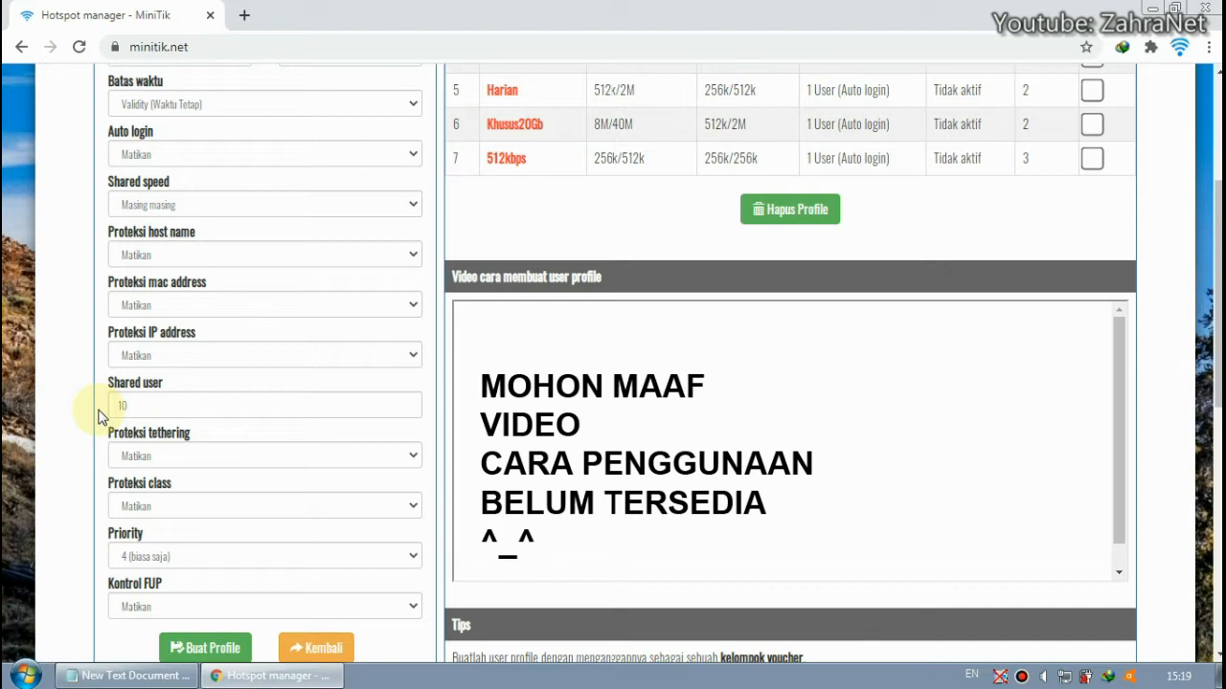
Set the profile's shared user limit to 1.
click(127, 408)
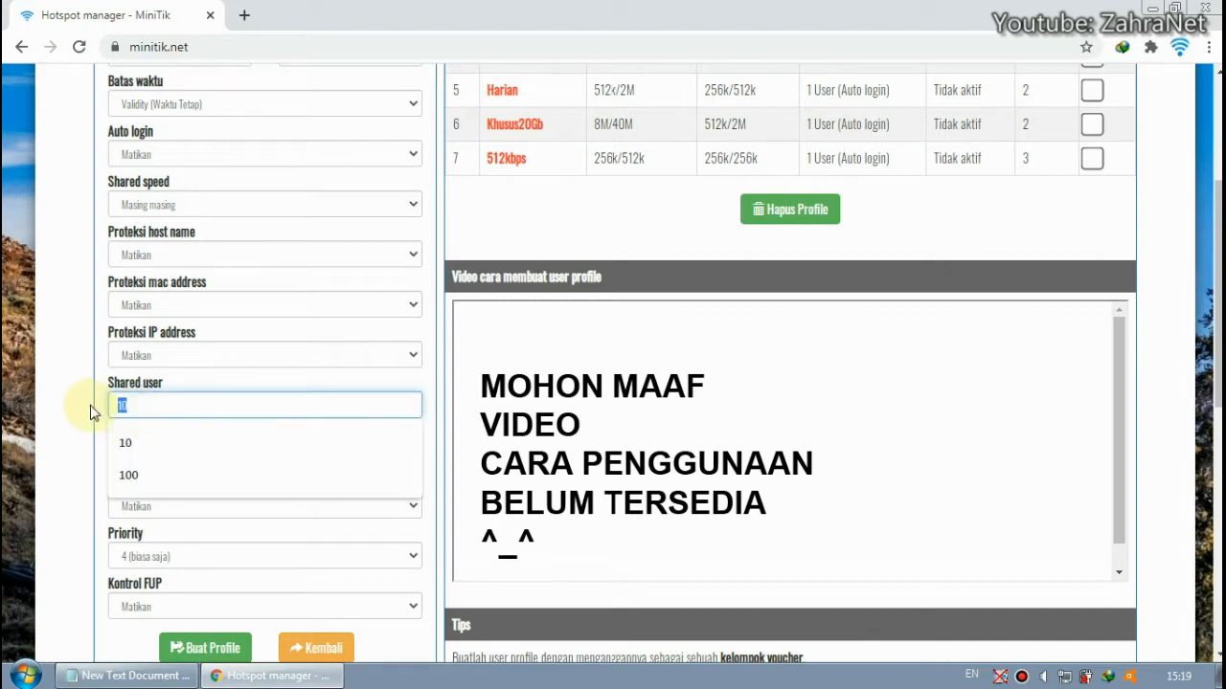
click(90, 405)
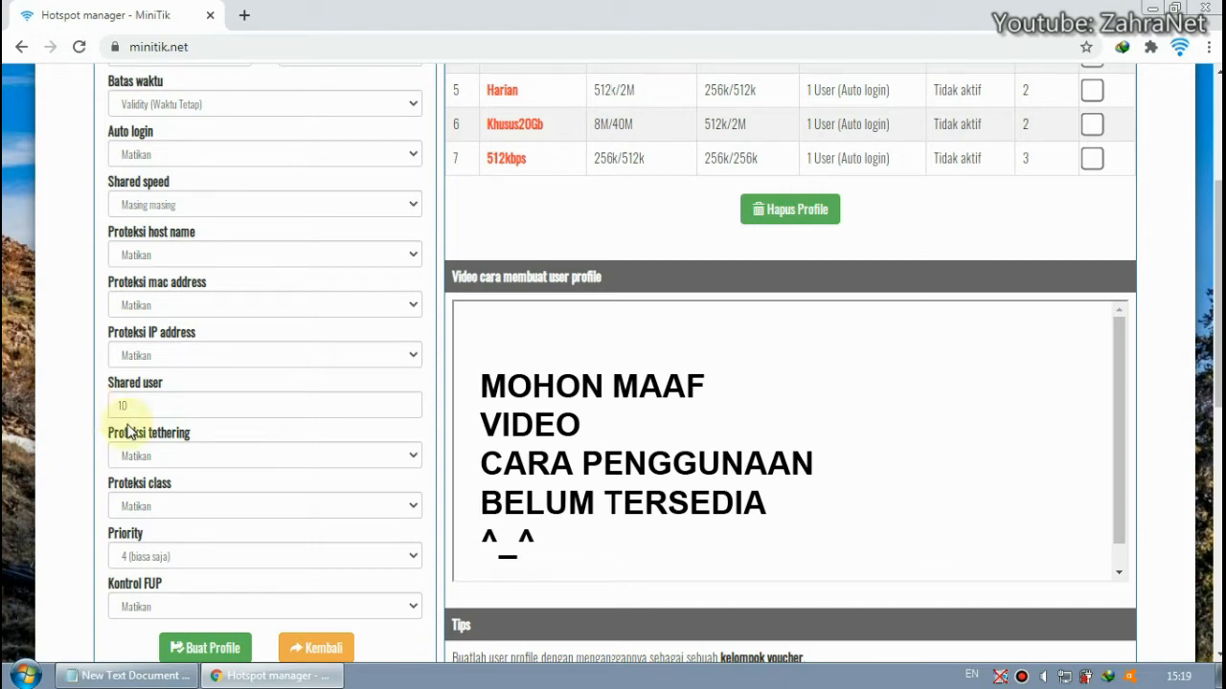
drag(190, 433, 104, 437)
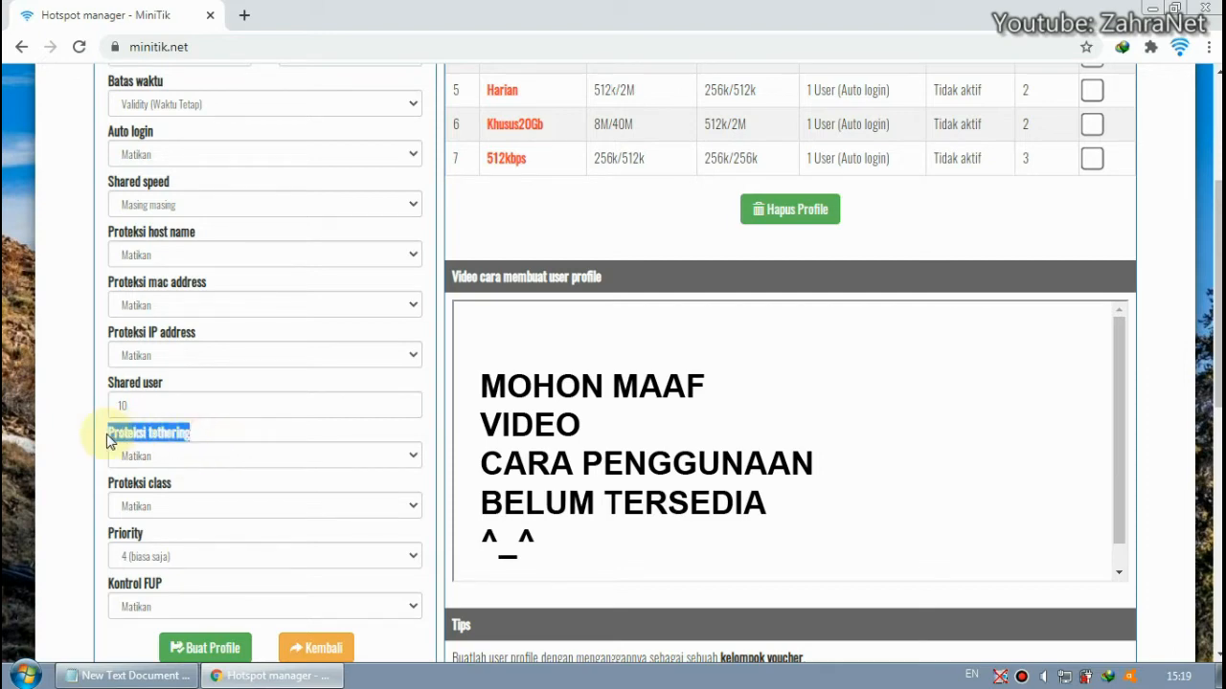
click(213, 435)
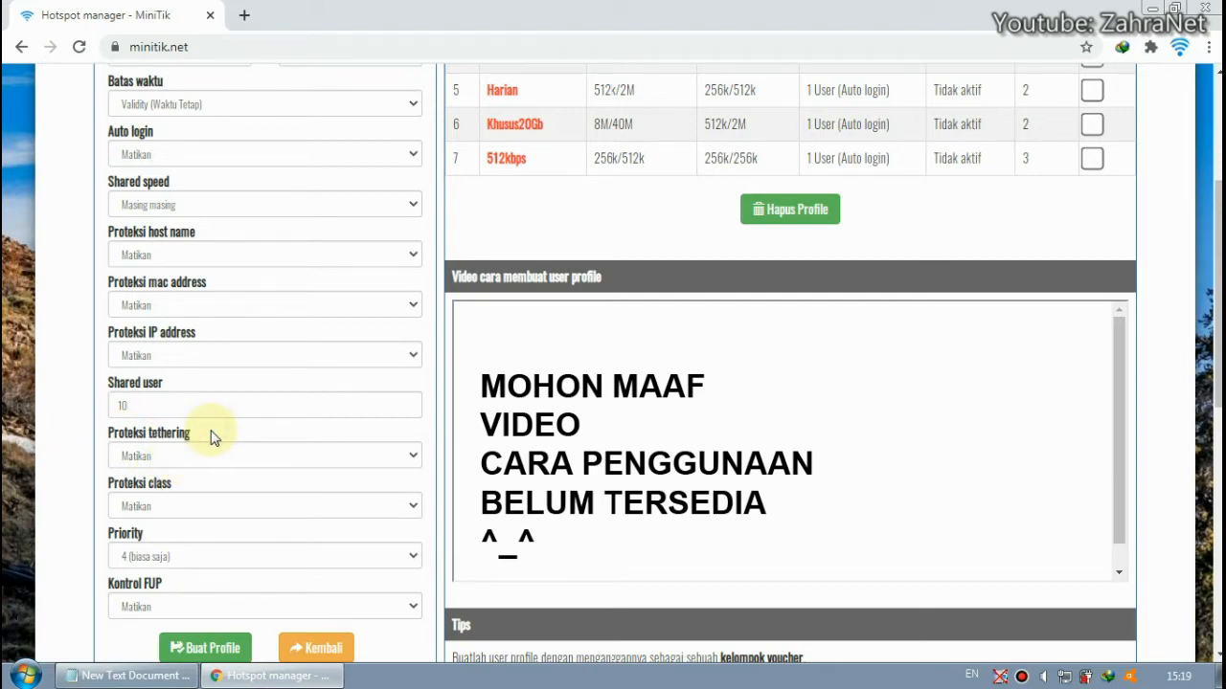
click(152, 408)
text(10)
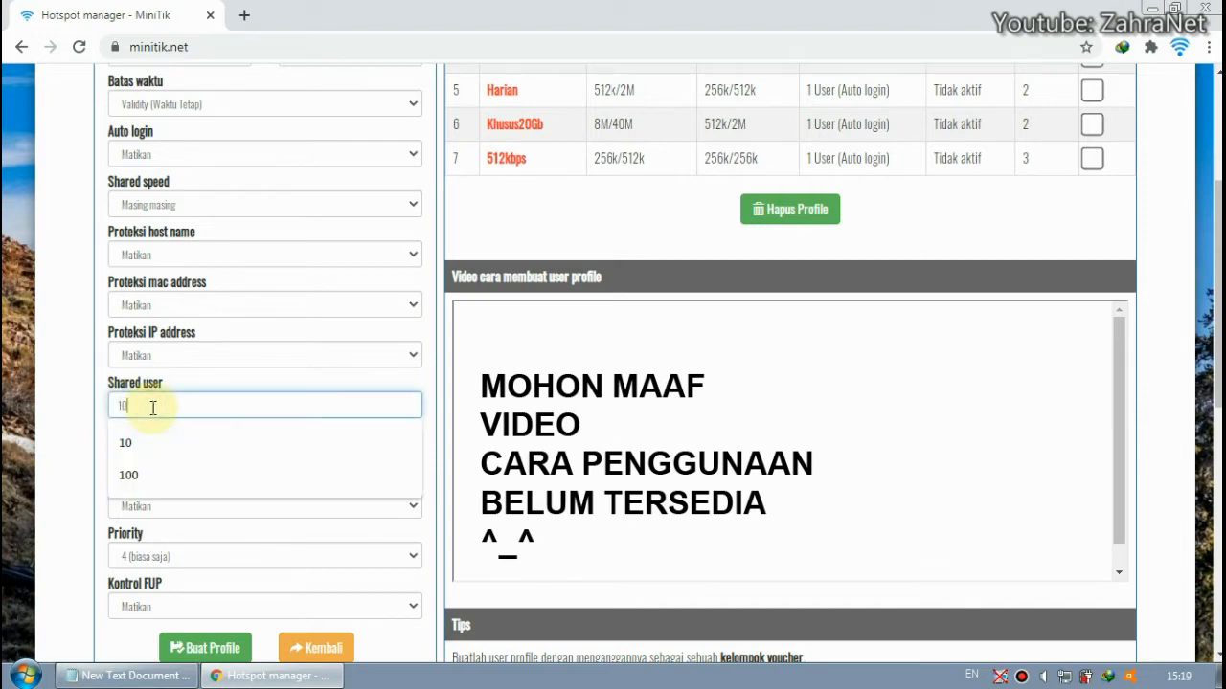
key(BackSpace)
click(83, 398)
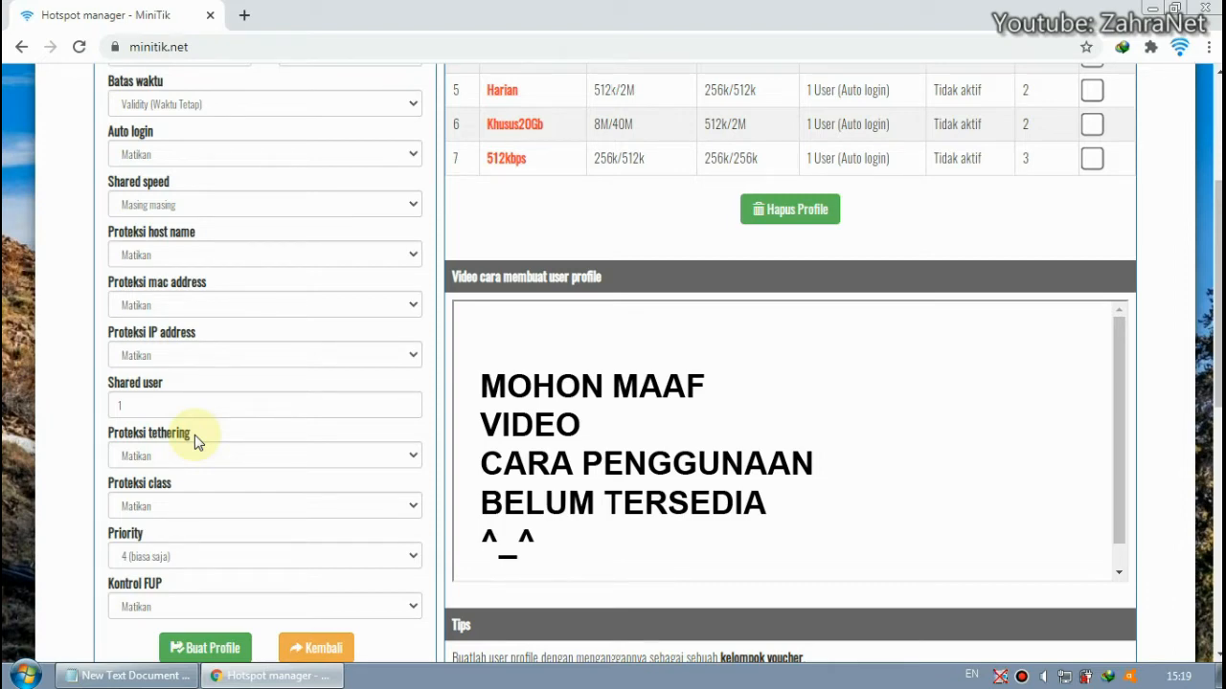
Try enabling tethering protection for the profile, and switch it back to Matikan.
drag(192, 437, 153, 438)
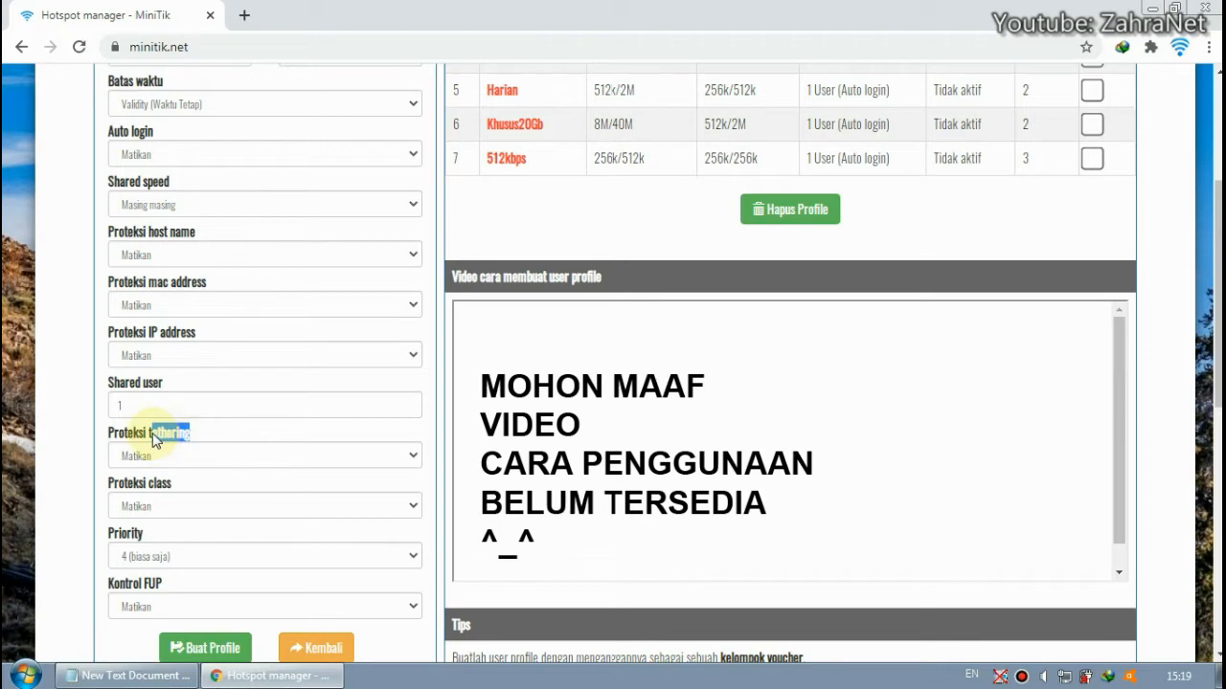
click(213, 434)
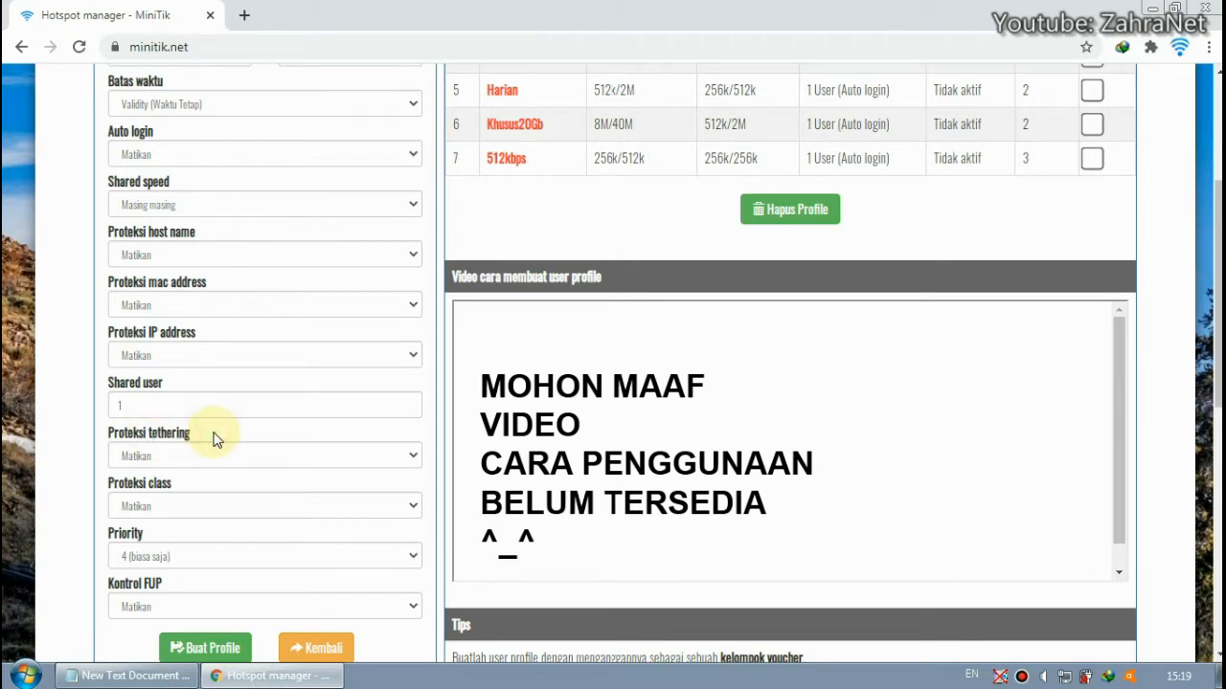
click(267, 465)
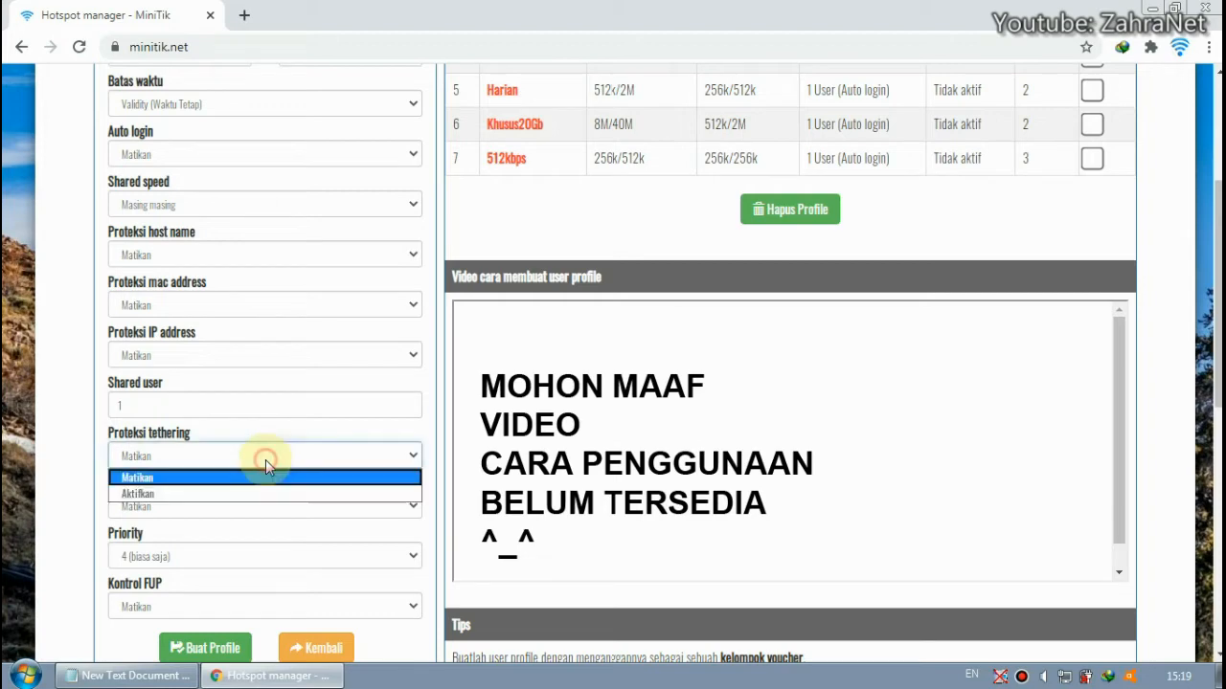
click(220, 493)
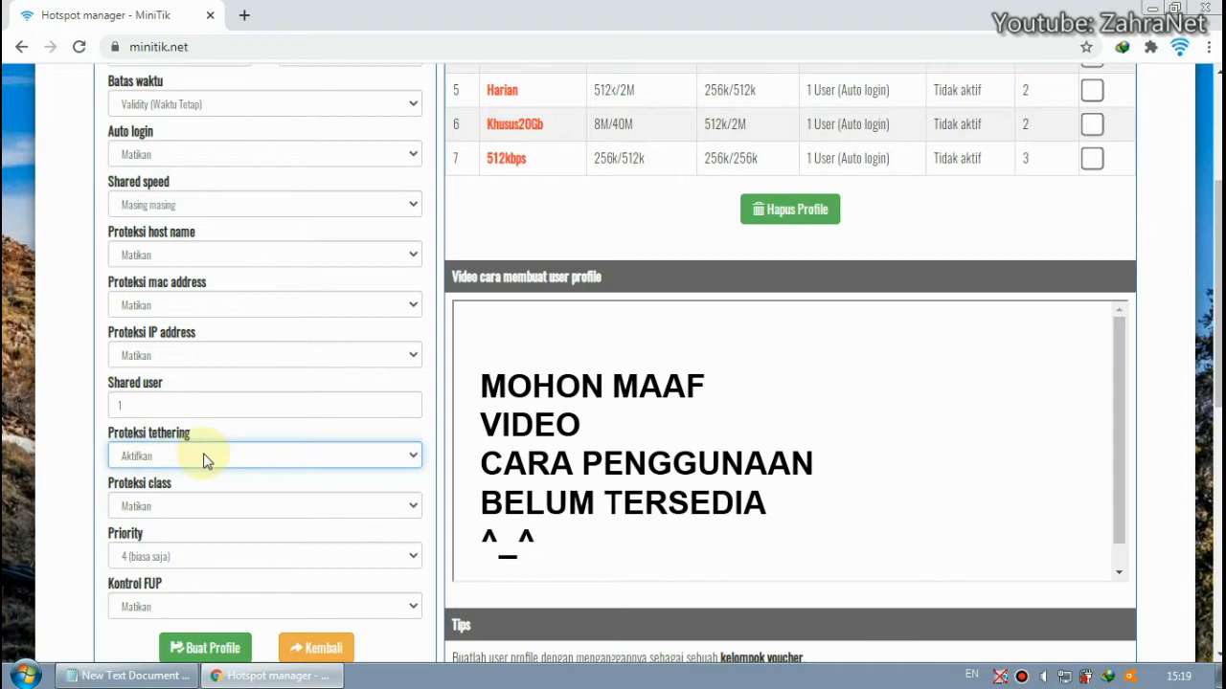
click(203, 457)
click(207, 477)
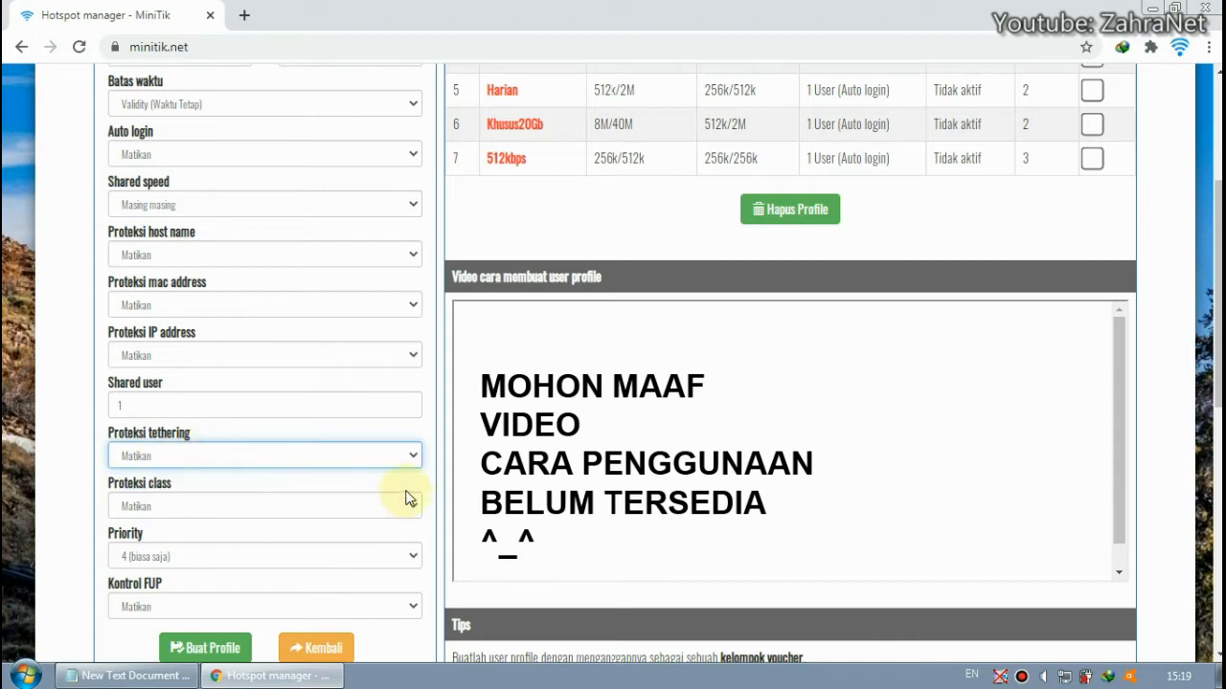
Examine the address ranges offered for class protection and the priority levels available for the profile.
scroll(433, 484, down, 1)
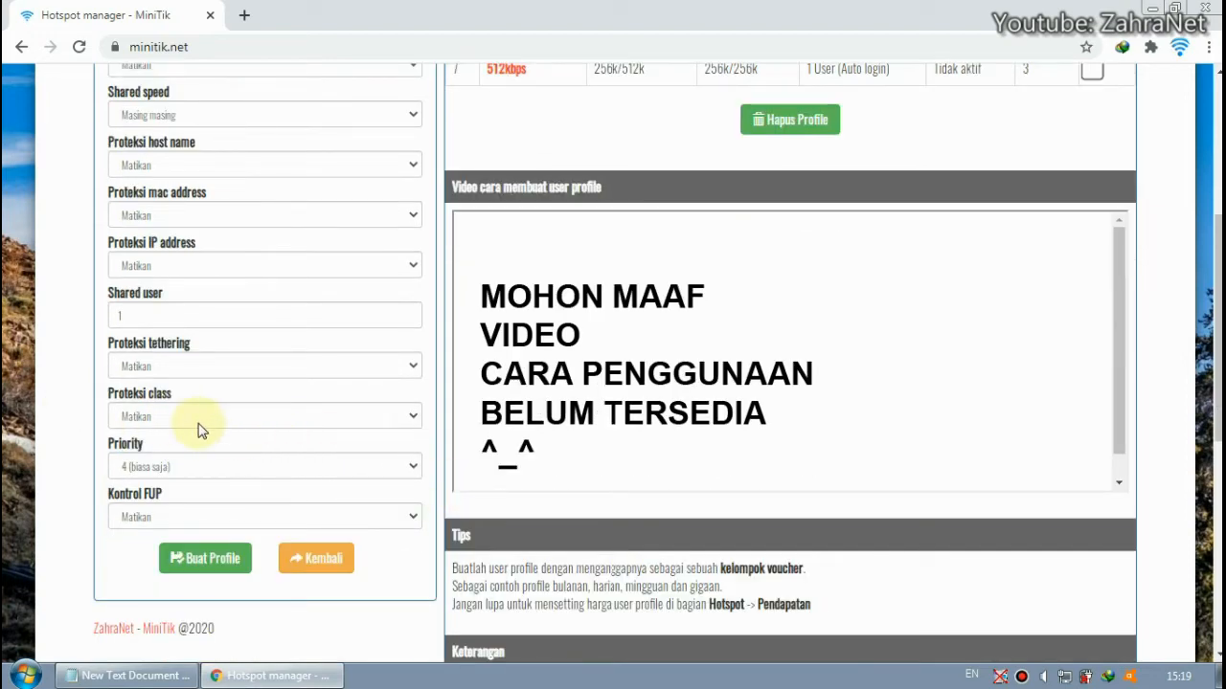
click(255, 417)
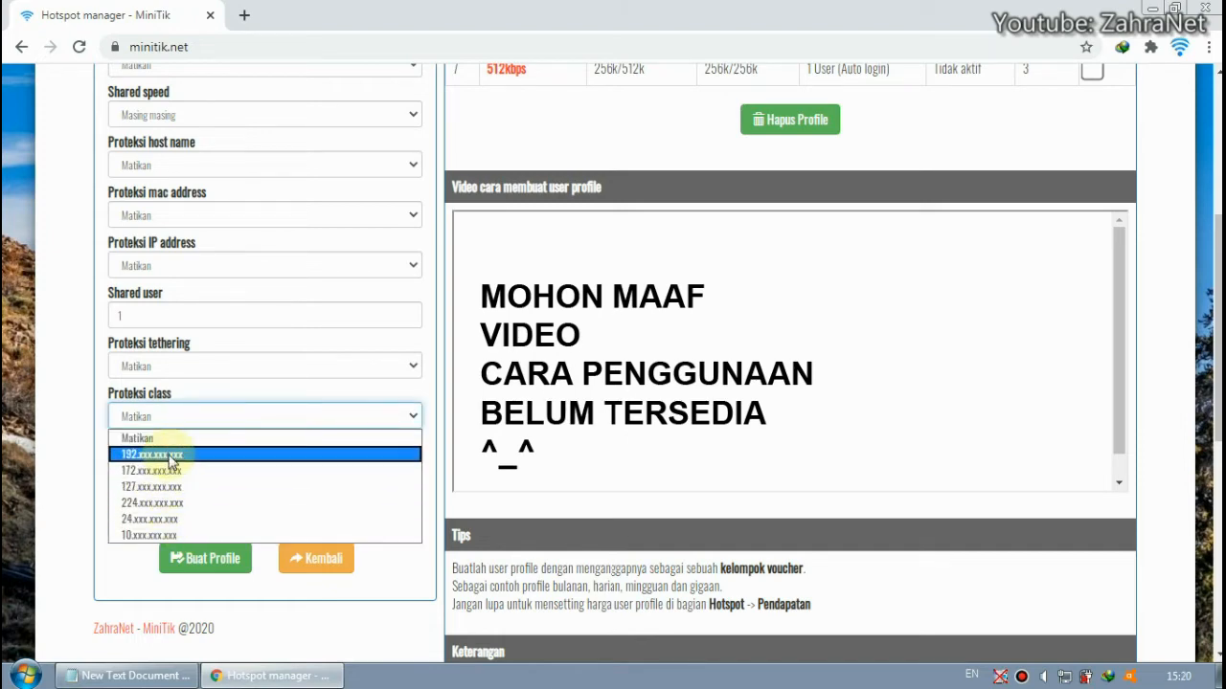
drag(170, 461, 131, 464)
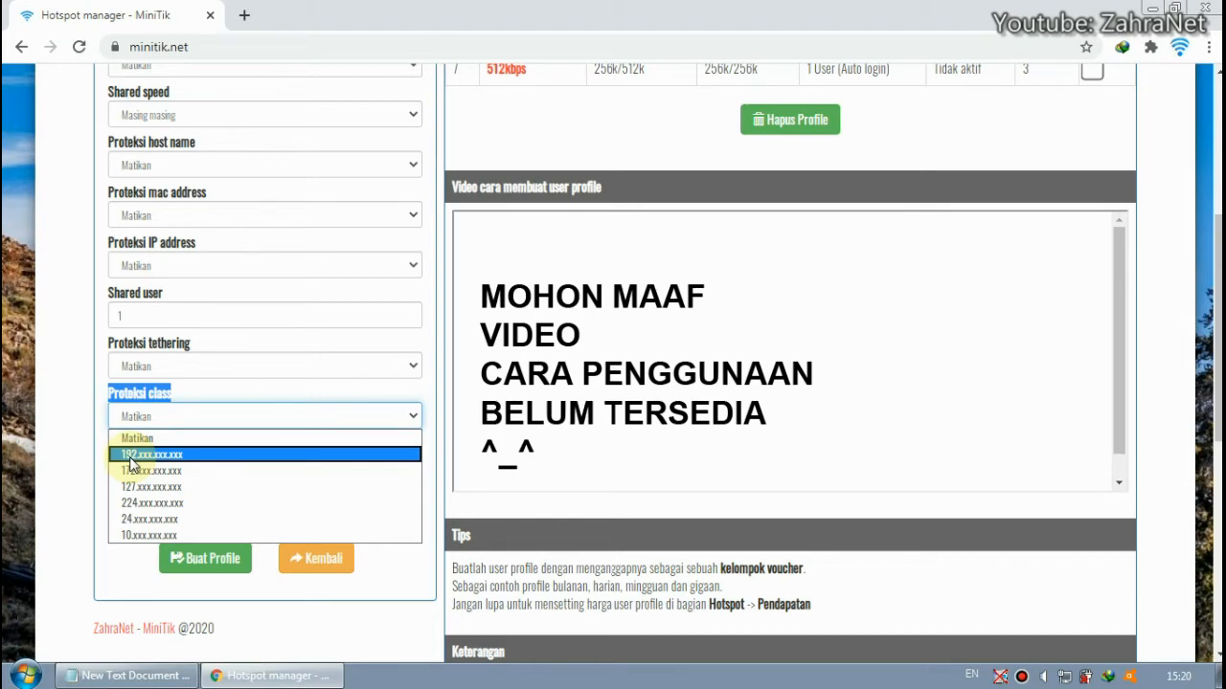
click(88, 409)
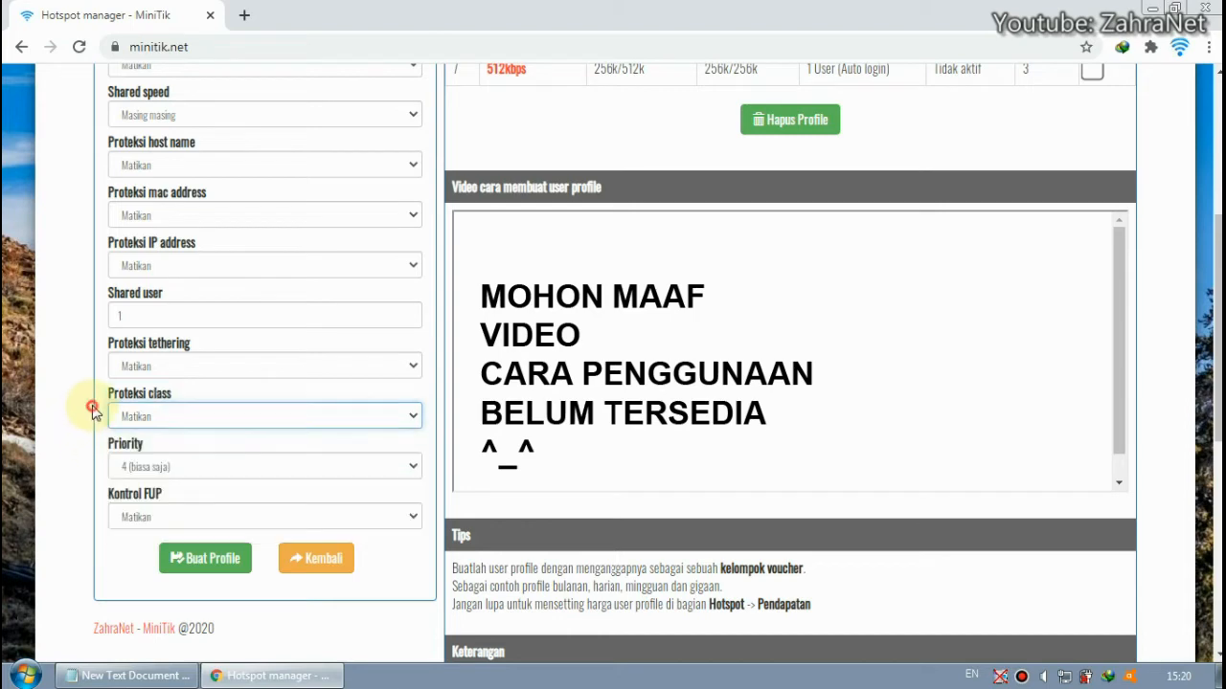
click(231, 466)
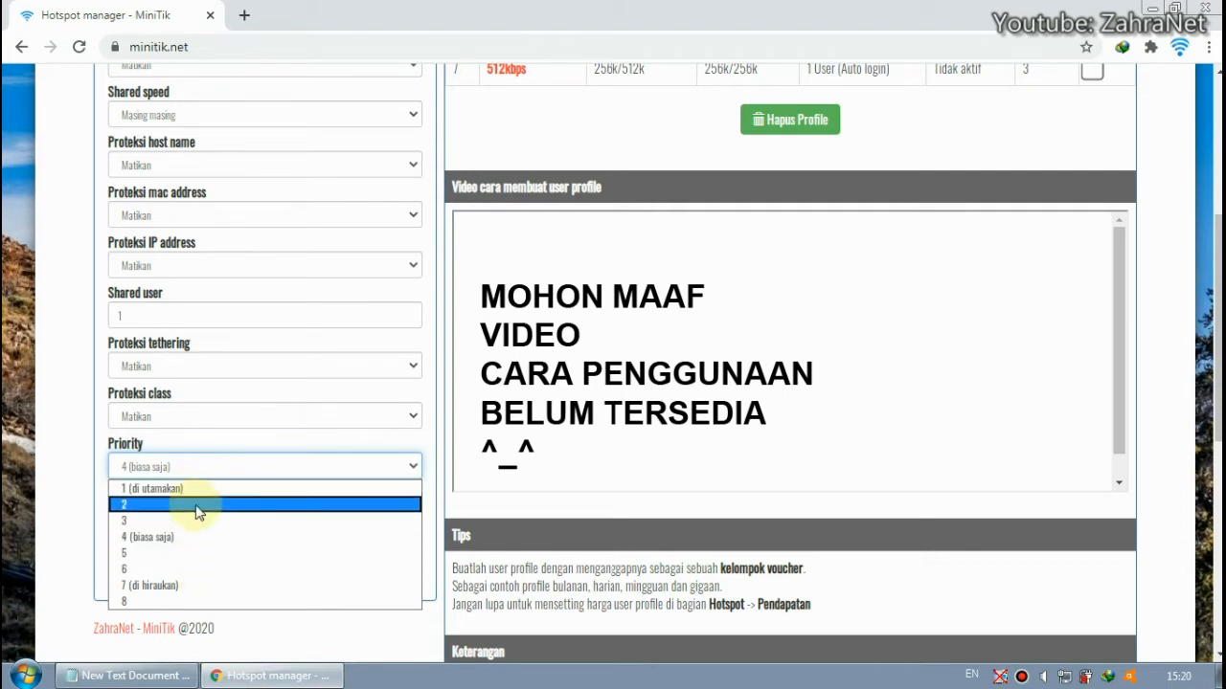
click(96, 469)
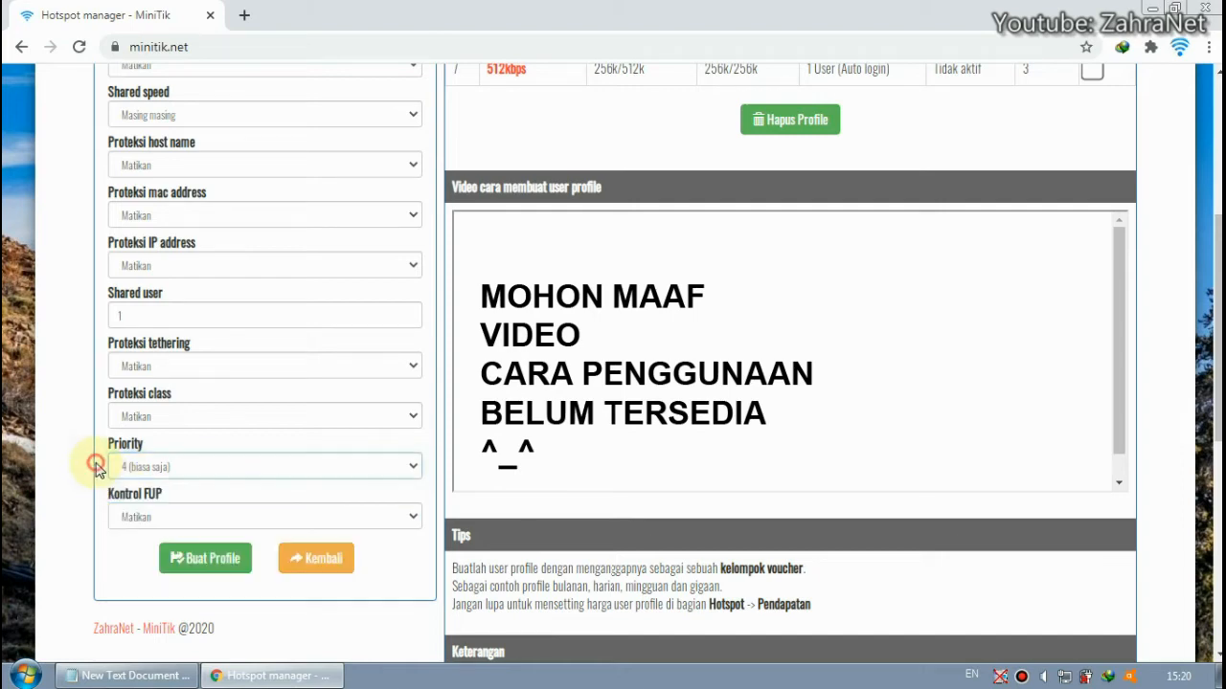
Try enabling FUP control to check its usage limit and maximum upload options, and switch it back to Matikan.
click(158, 517)
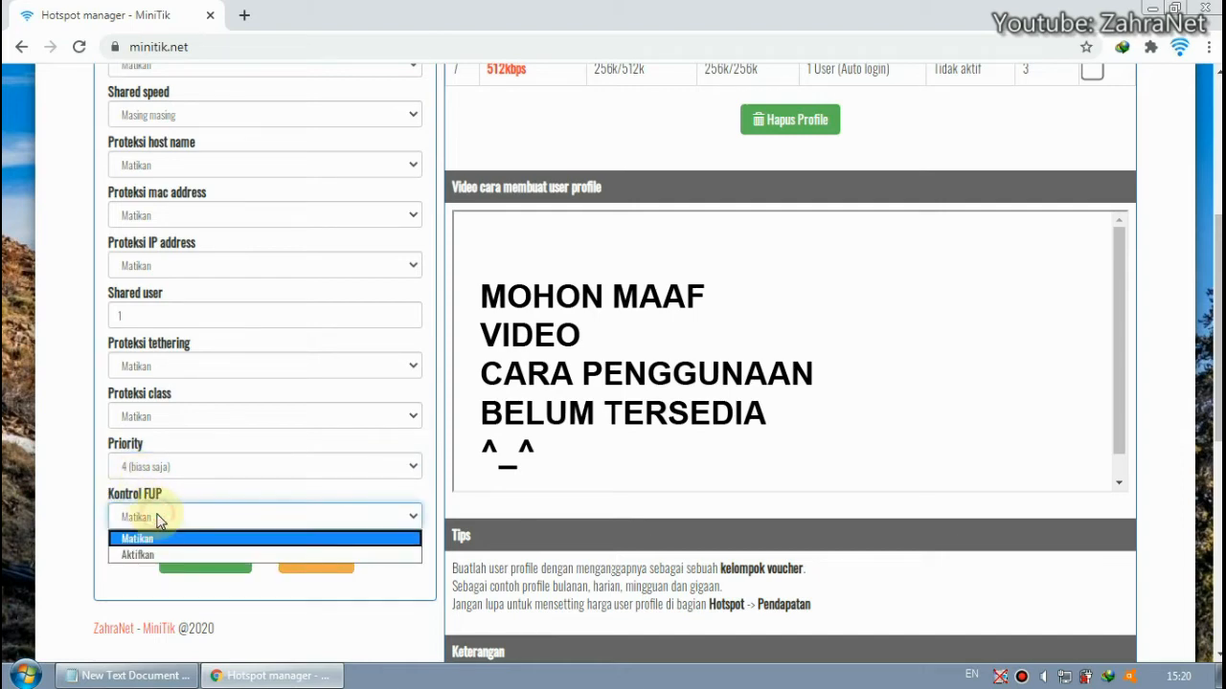
click(158, 551)
scroll(125, 550, down, 2)
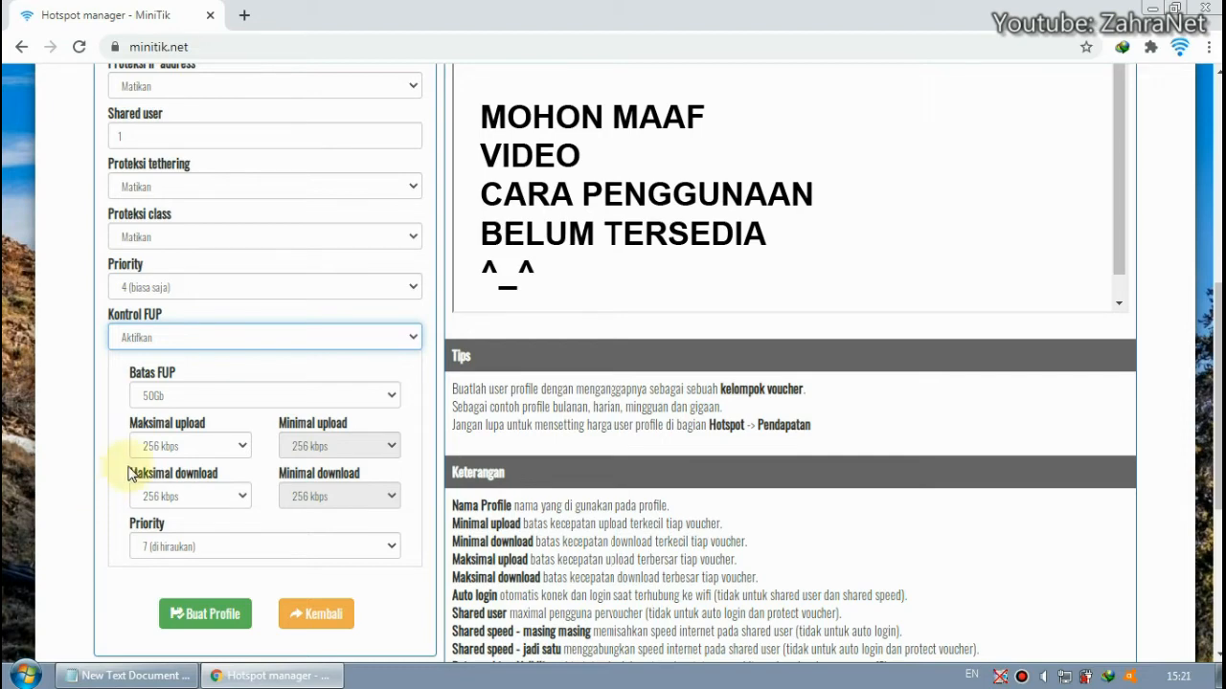
click(201, 402)
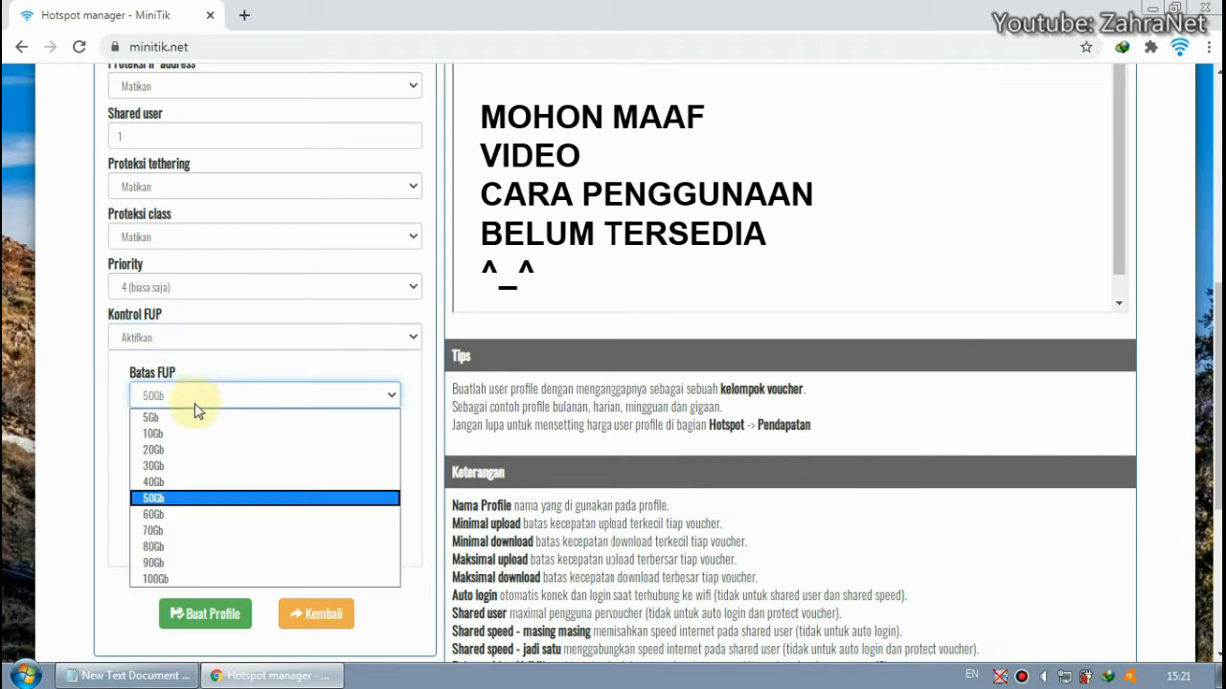
click(178, 499)
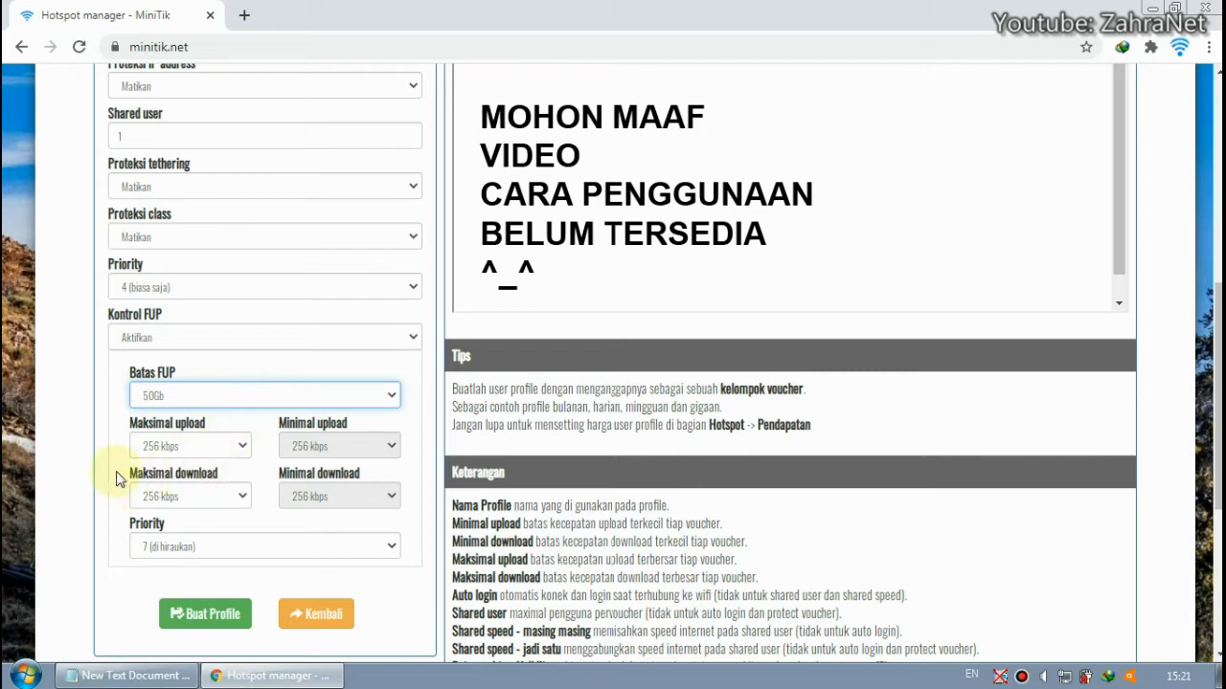
click(183, 450)
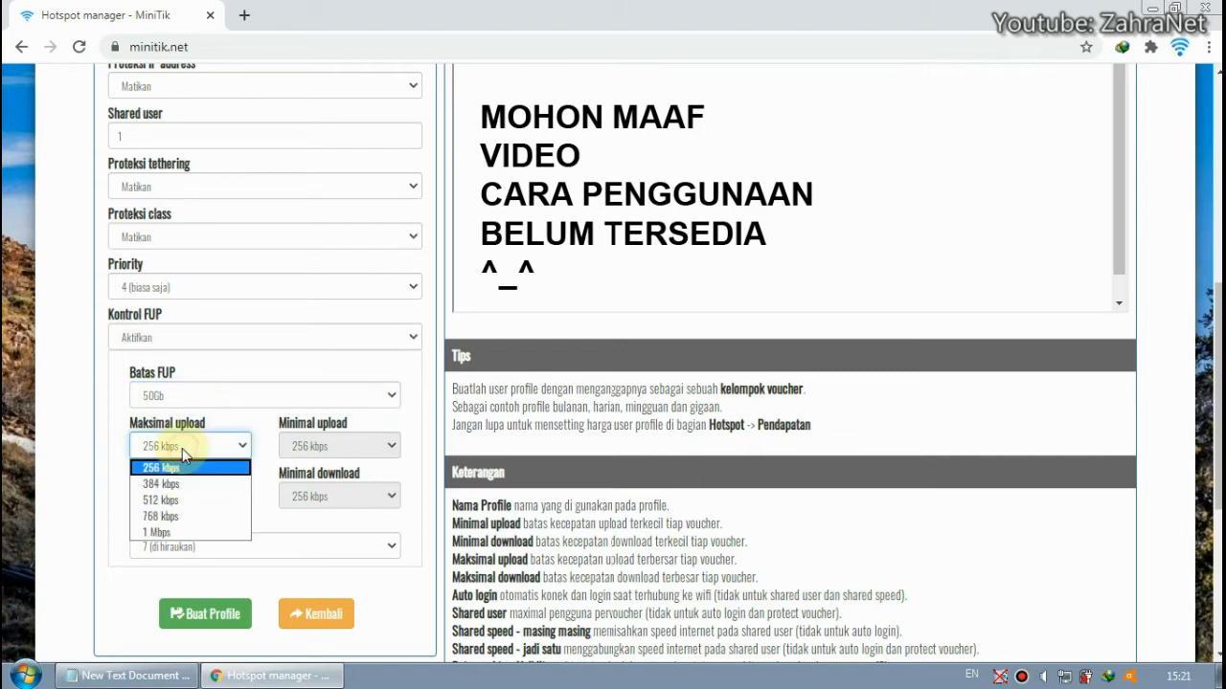
click(183, 452)
click(104, 484)
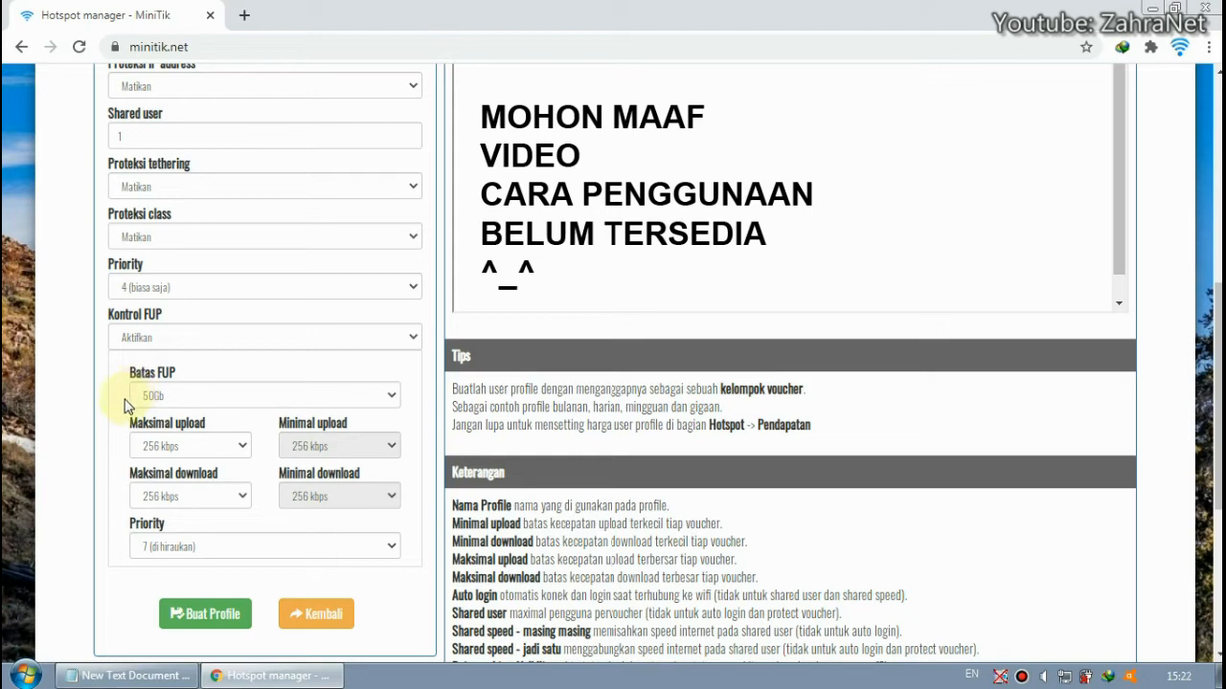
click(245, 343)
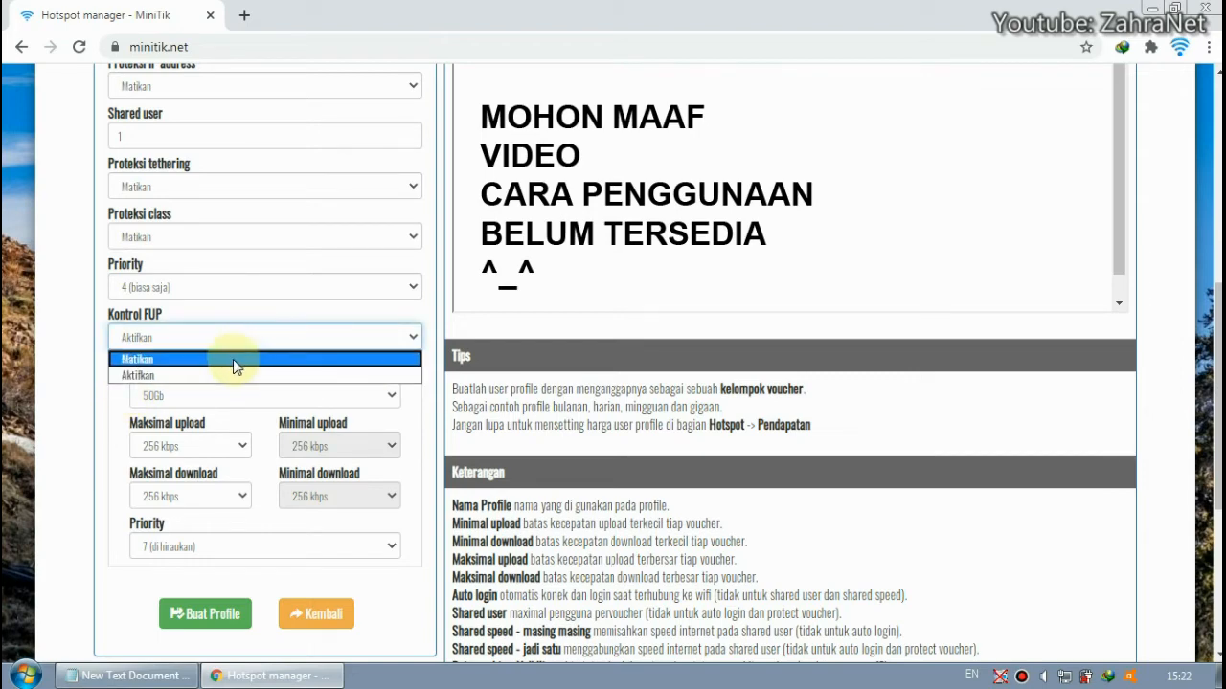
click(233, 358)
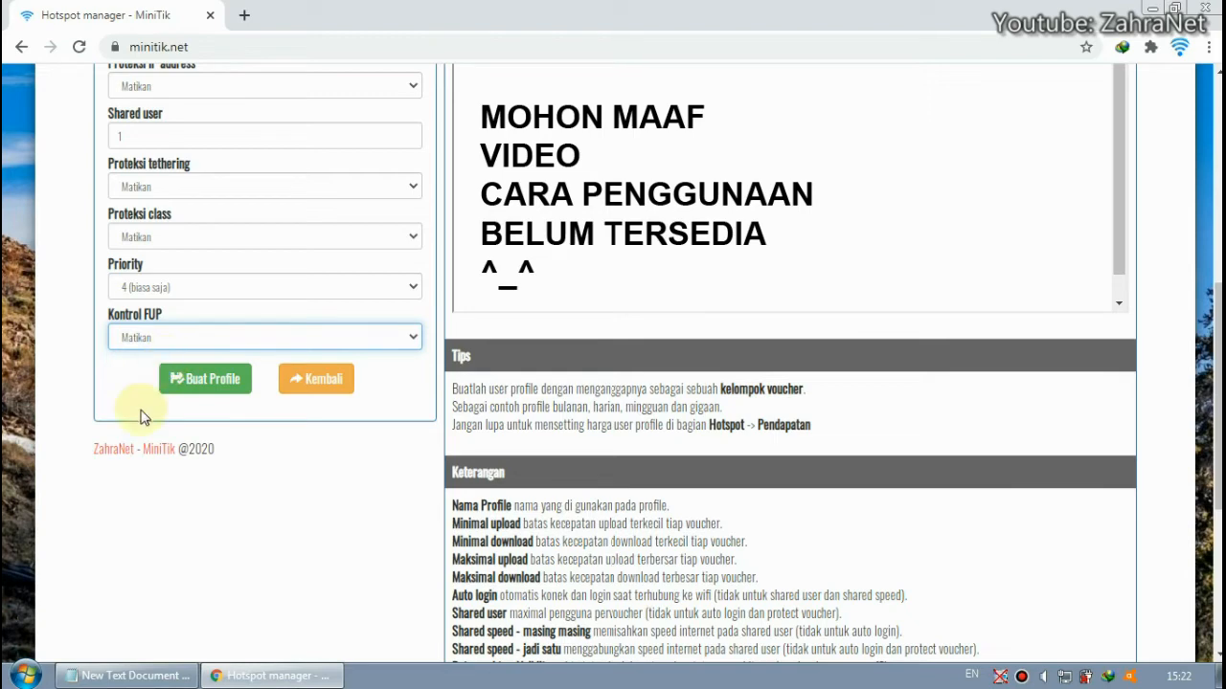
Set the profile's auto login to Aktifkan.
scroll(137, 422, up, 3)
scroll(137, 455, up, 1)
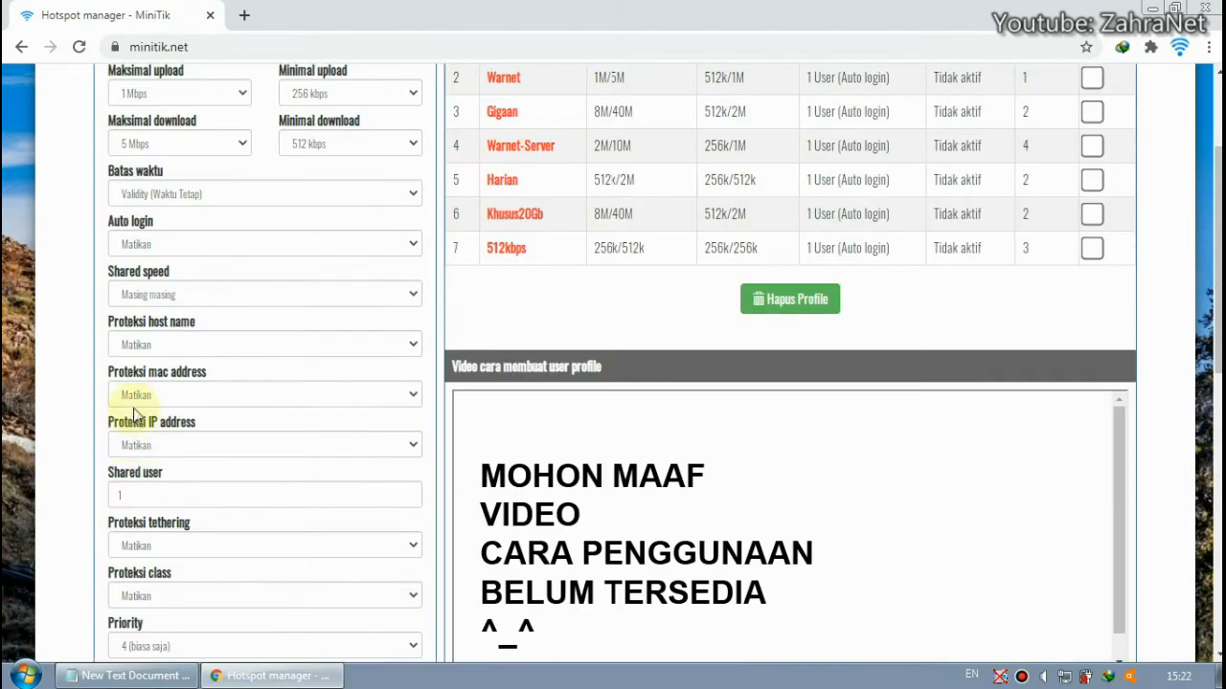
click(205, 243)
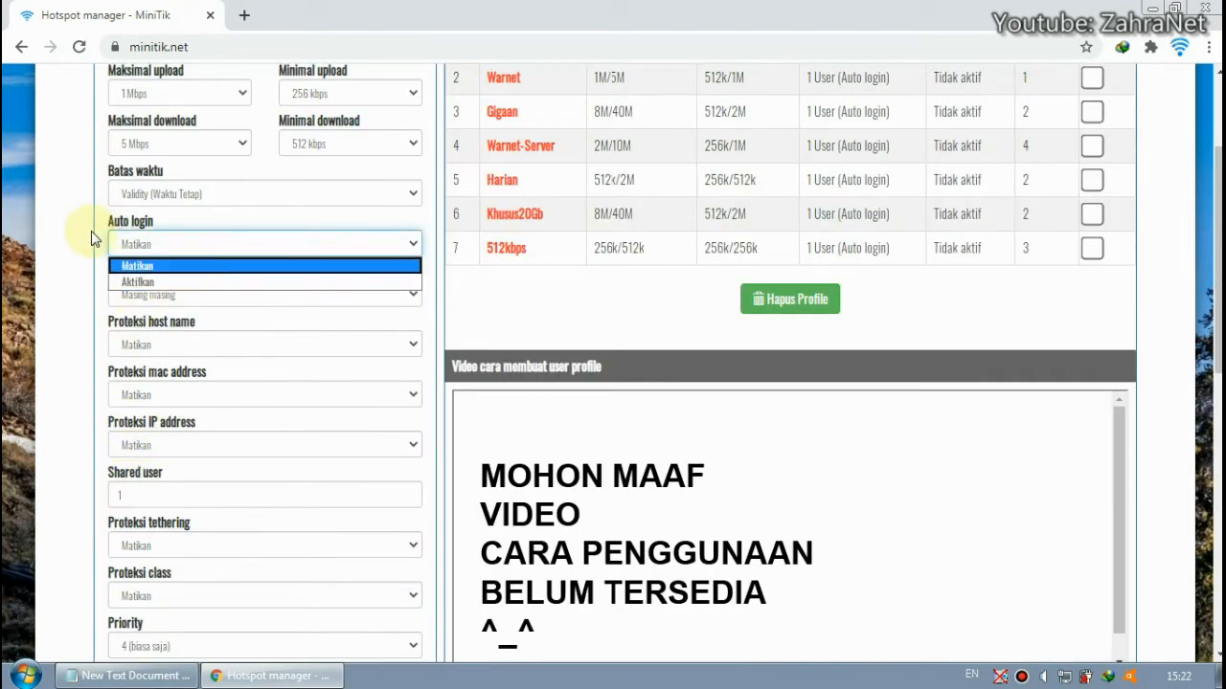
click(84, 235)
click(199, 247)
click(199, 271)
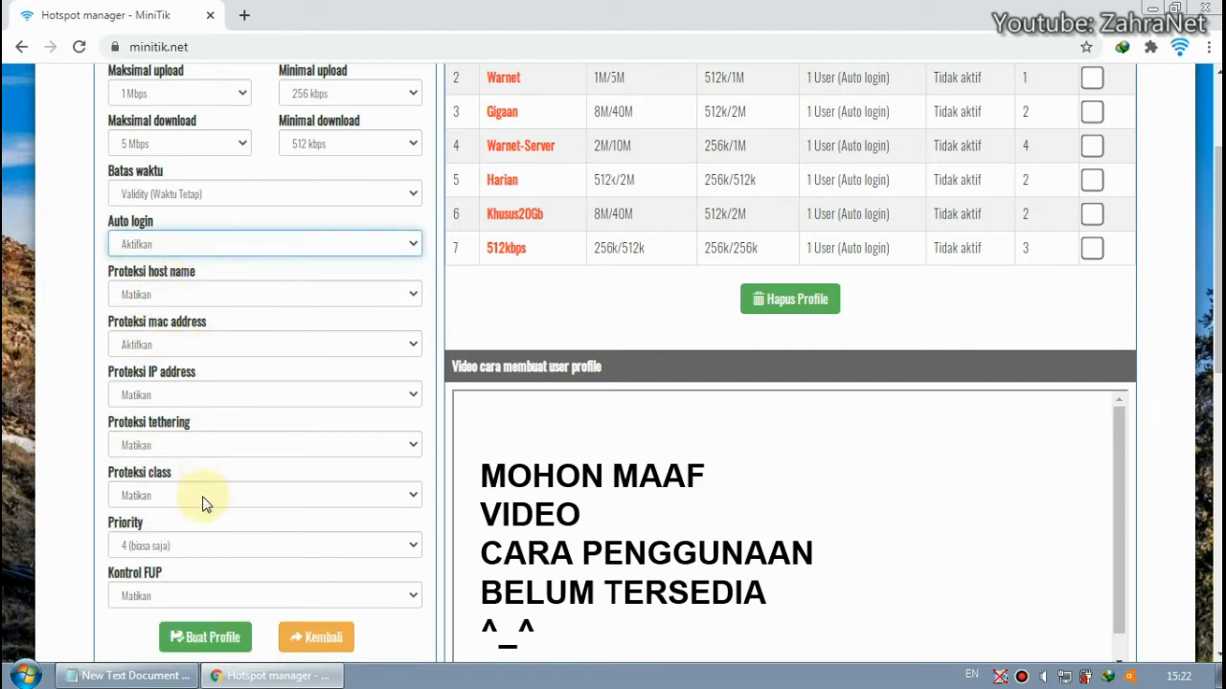
Review the new profile's name and settings, and create the 5Mbps profile.
scroll(101, 474, up, 2)
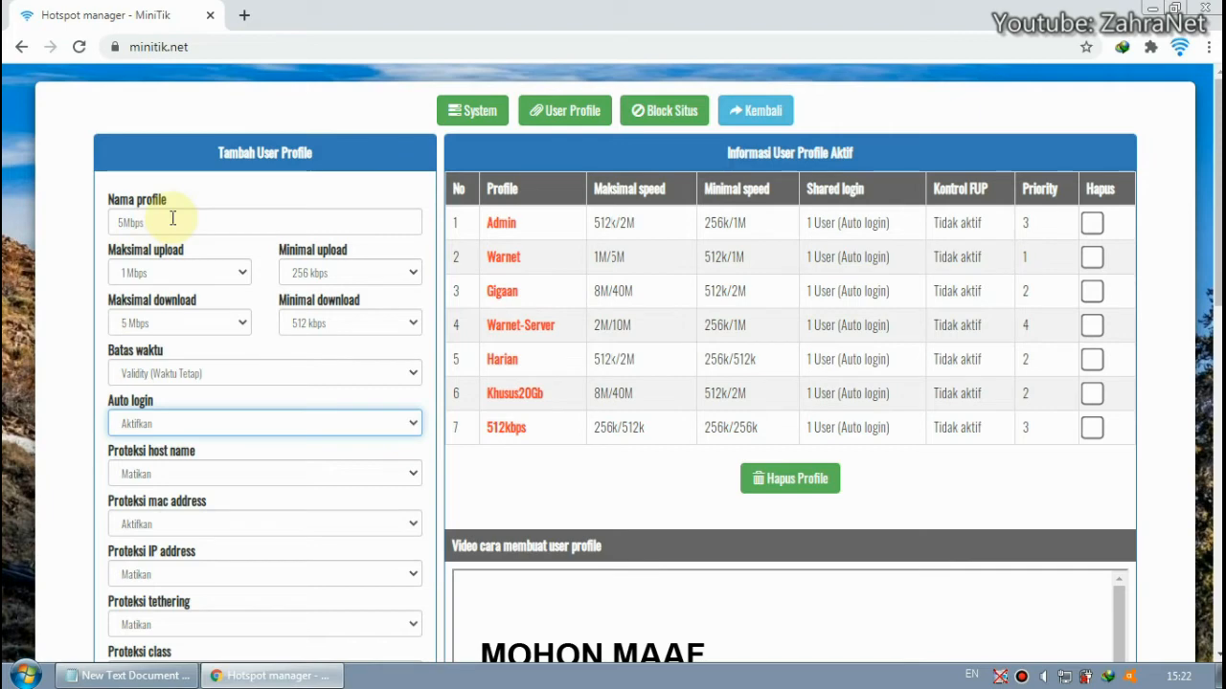
drag(171, 221, 93, 224)
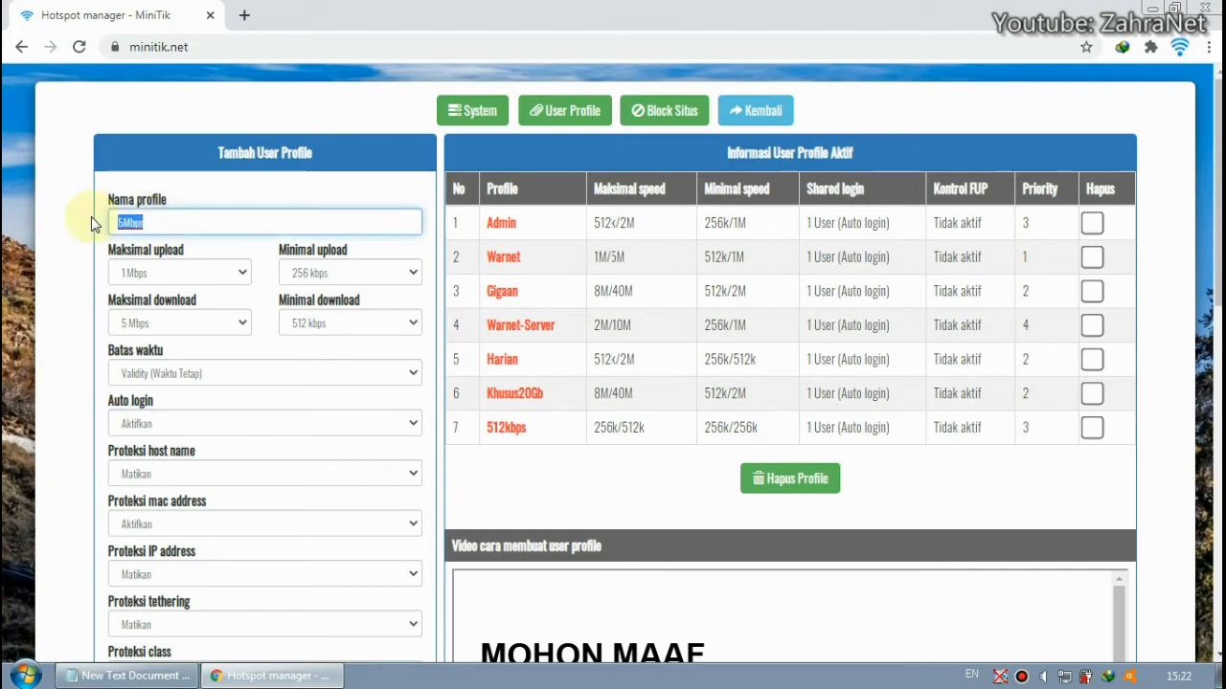
click(178, 224)
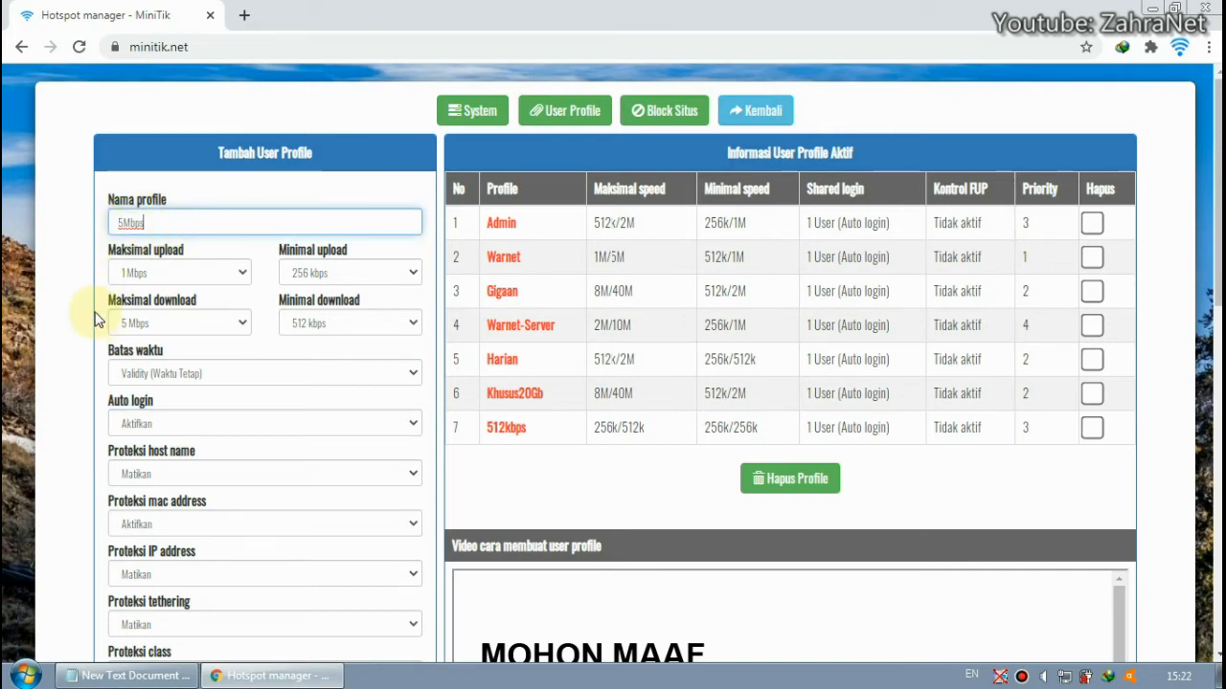
scroll(105, 373, down, 1)
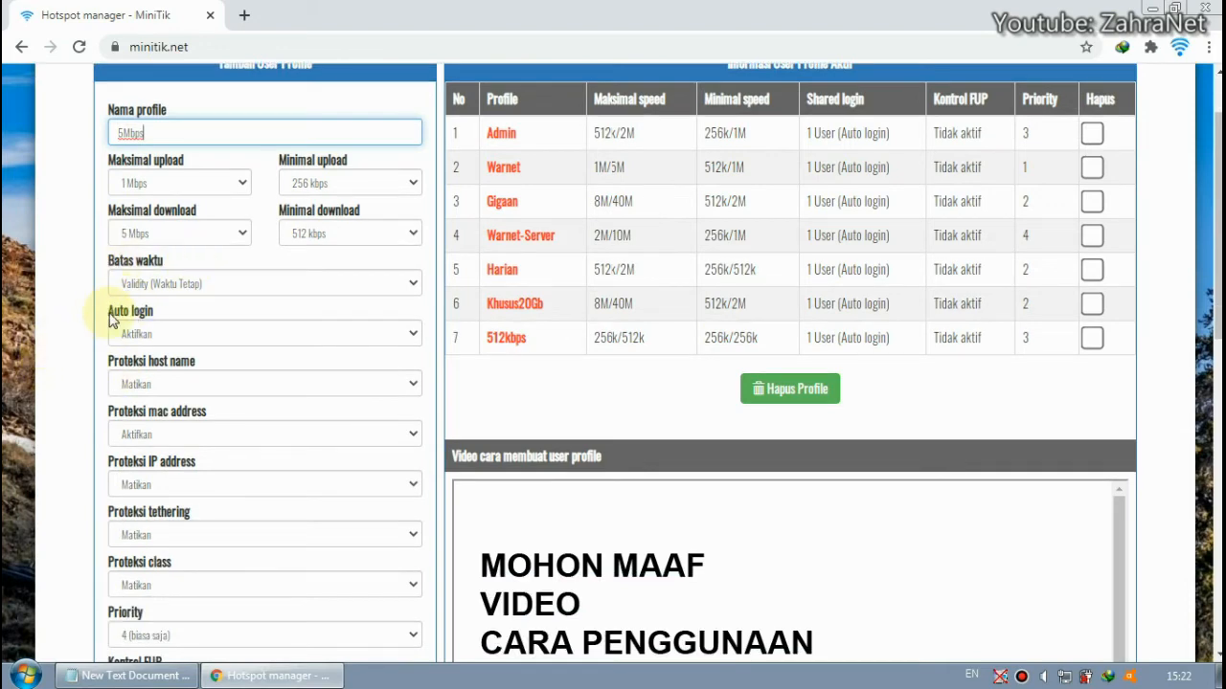
scroll(178, 320, down, 2)
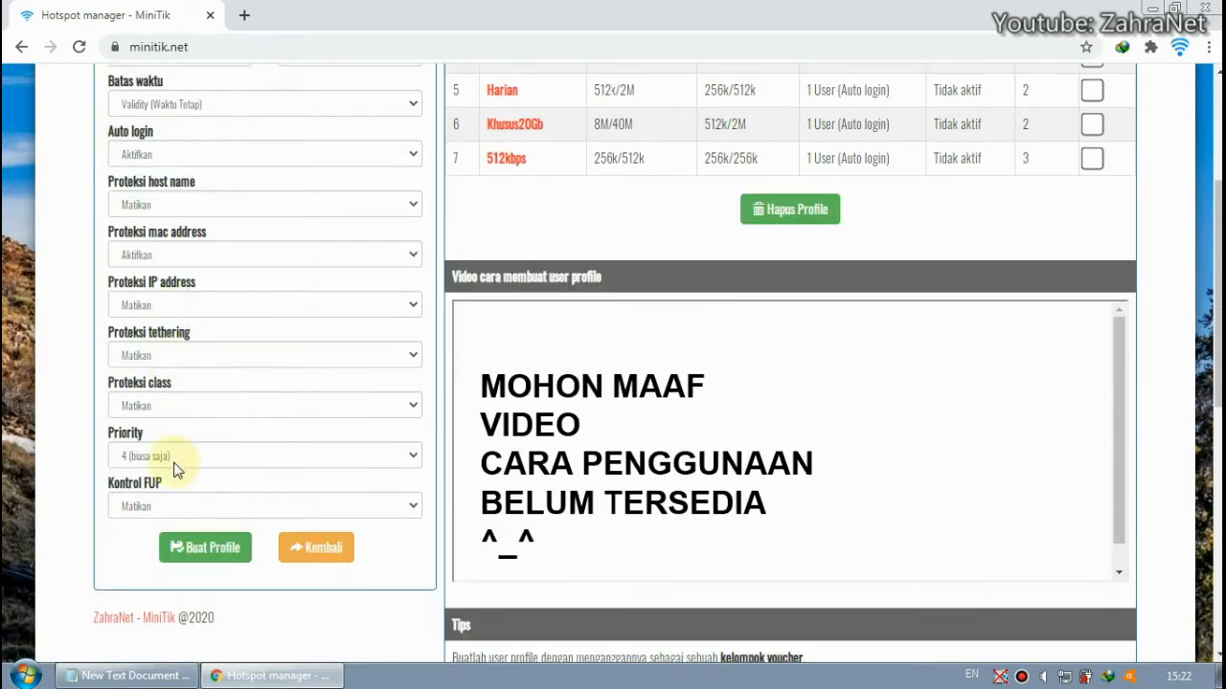
click(209, 556)
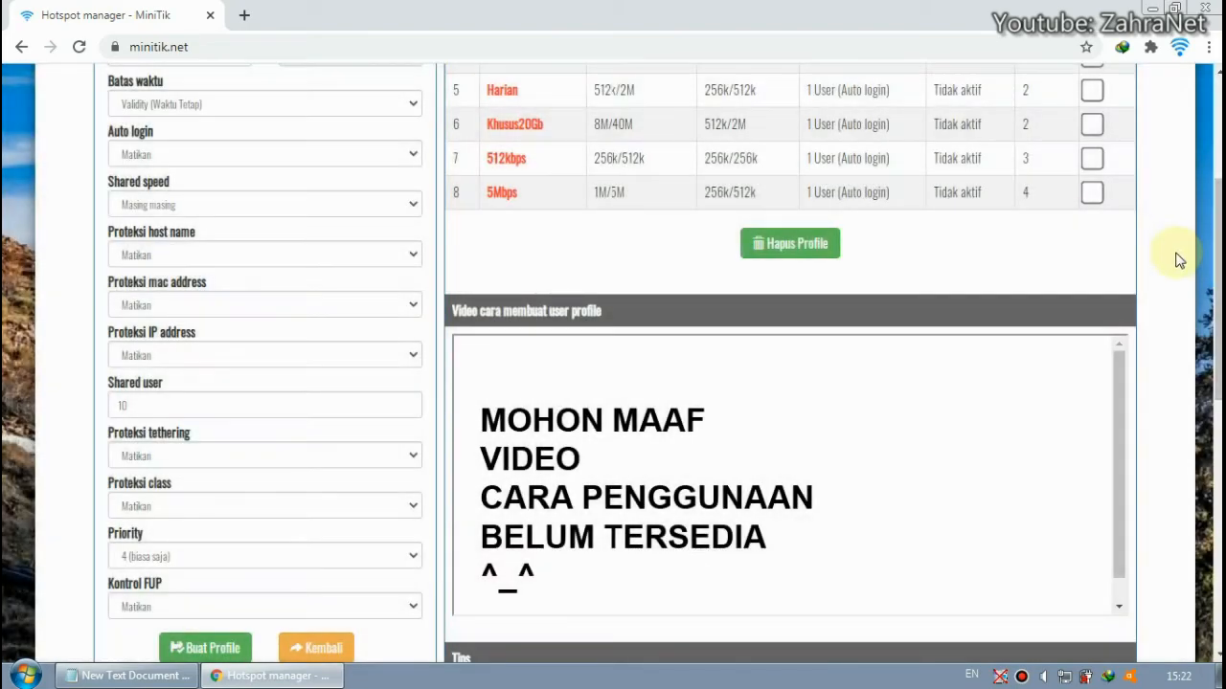
Check the maximum speed listed for the 5Mbps profile among the active user profiles.
scroll(1187, 280, up, 2)
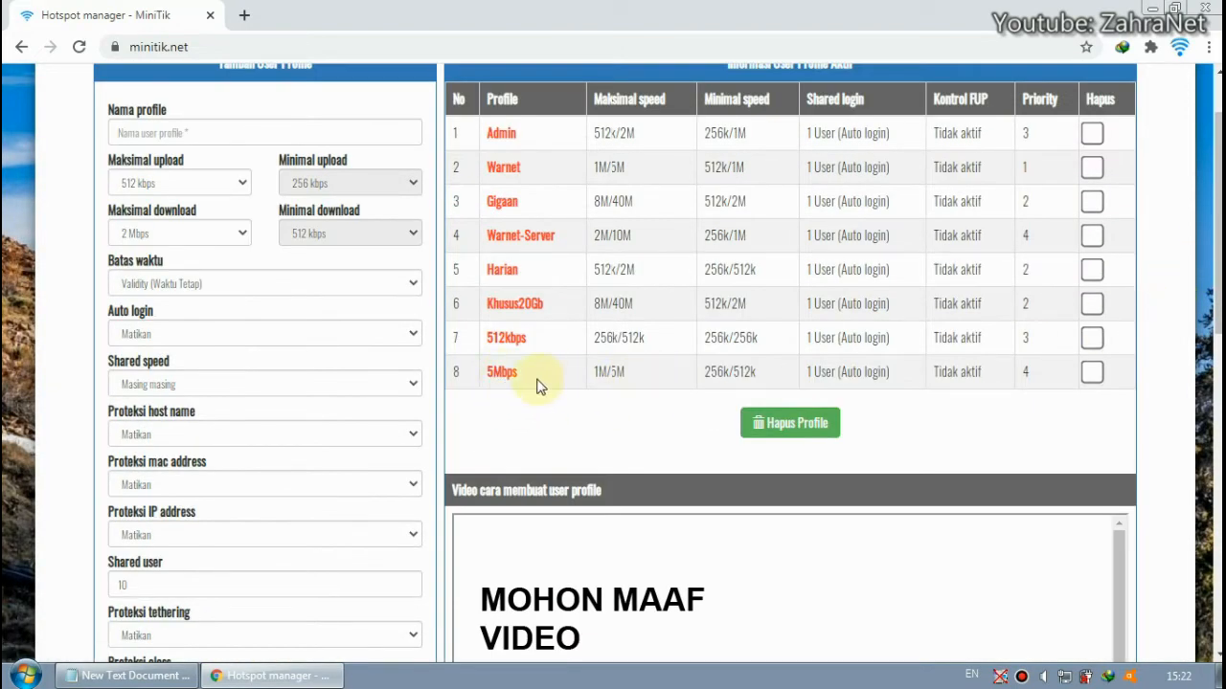
drag(633, 380, 603, 373)
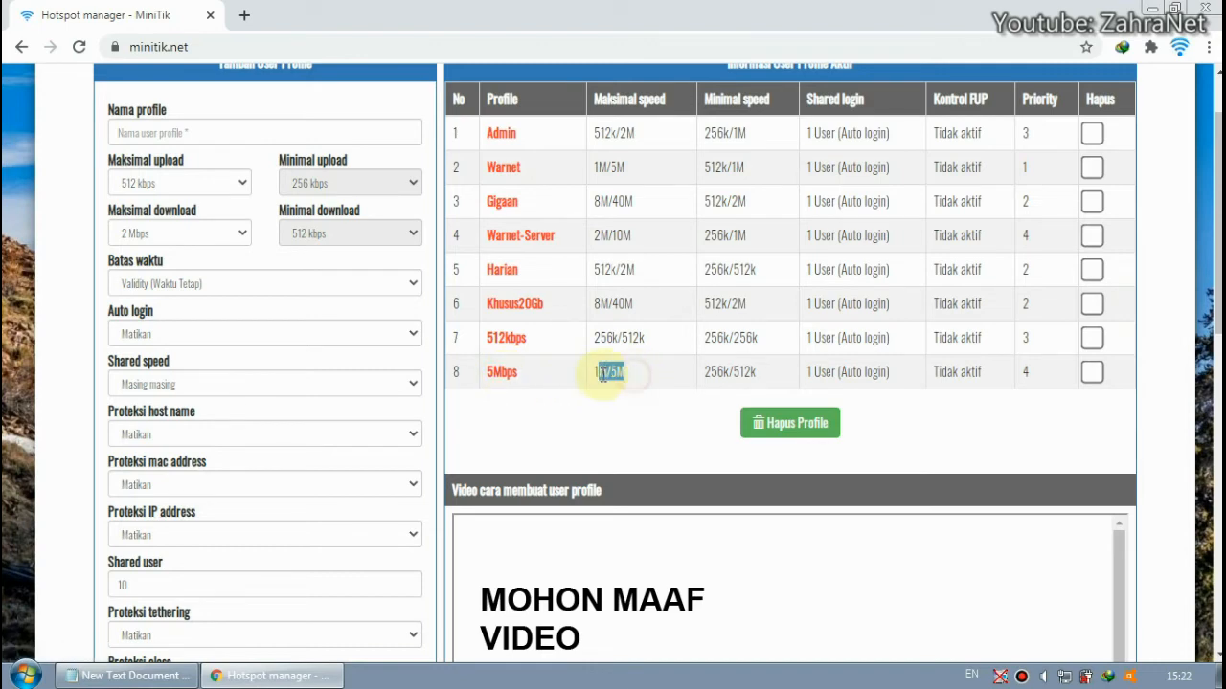
click(618, 378)
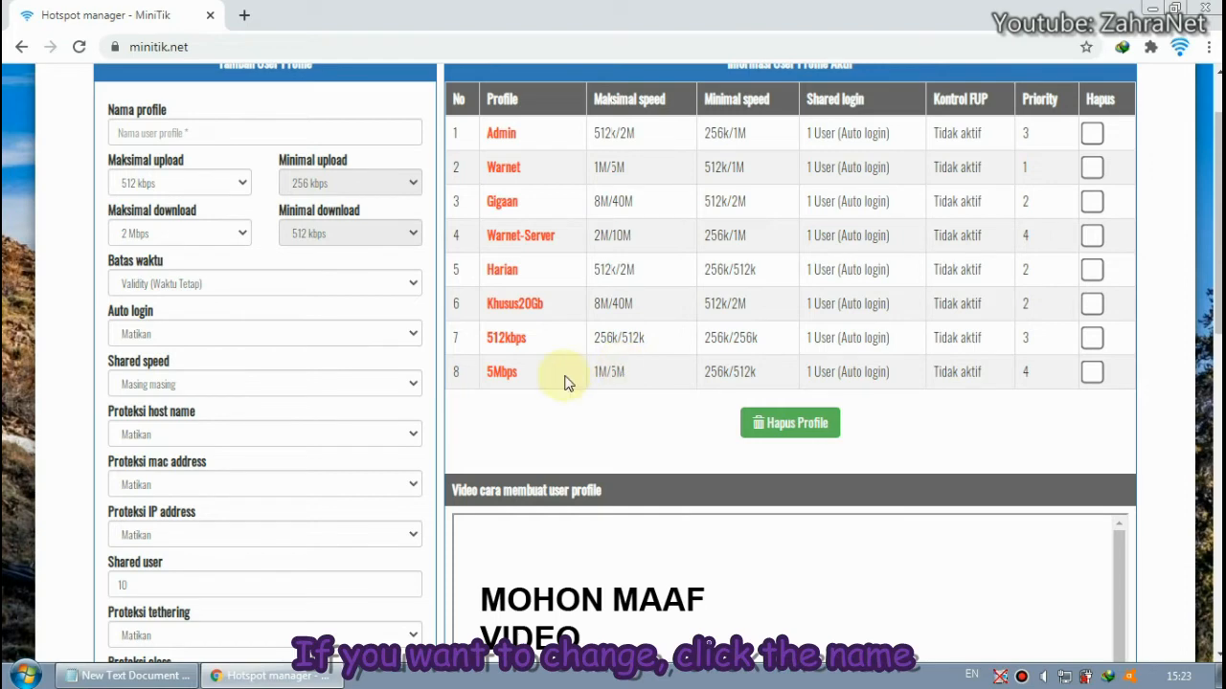
Edit the existing 5Mbps profile to a maximum download of 6 Mbps and maximum upload of 512 kbps, and save it.
click(506, 374)
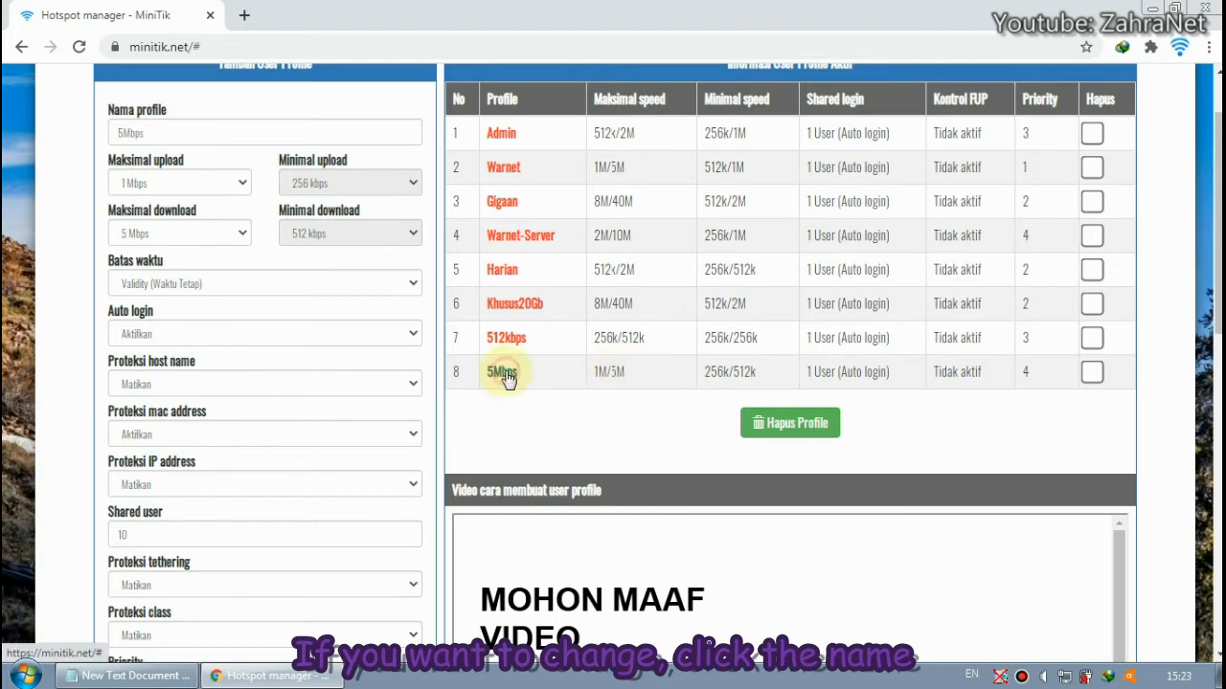
click(245, 235)
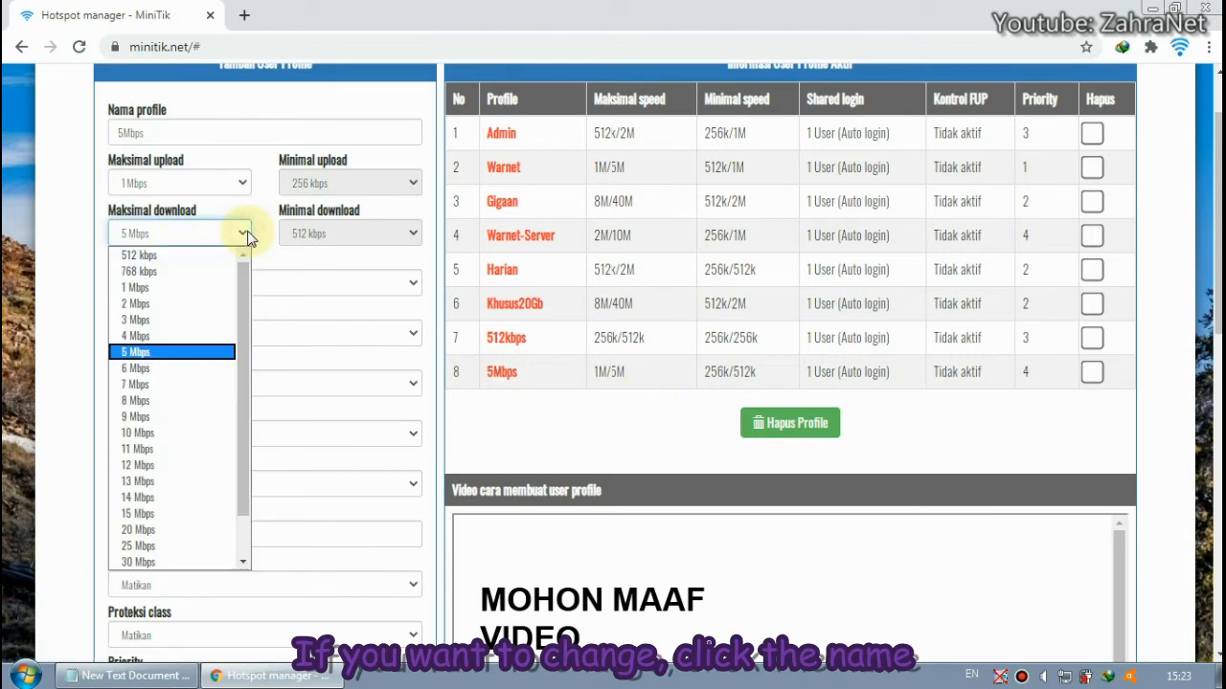
click(196, 374)
click(240, 183)
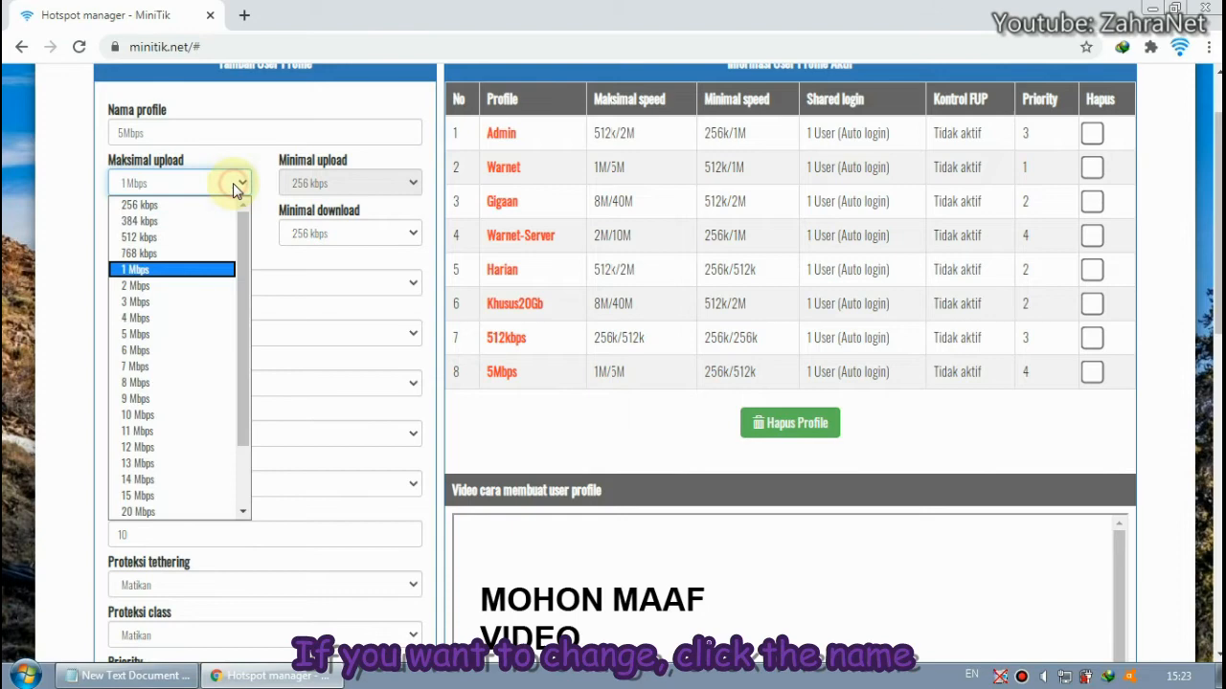
click(204, 237)
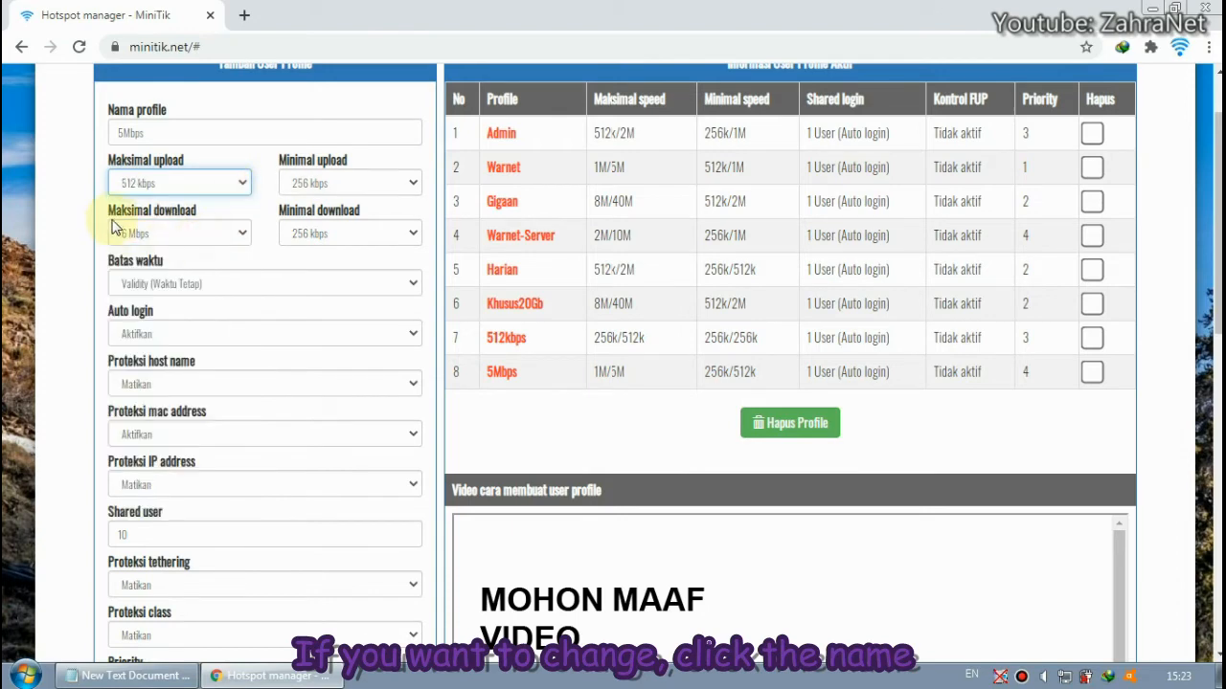
click(84, 240)
scroll(101, 276, down, 5)
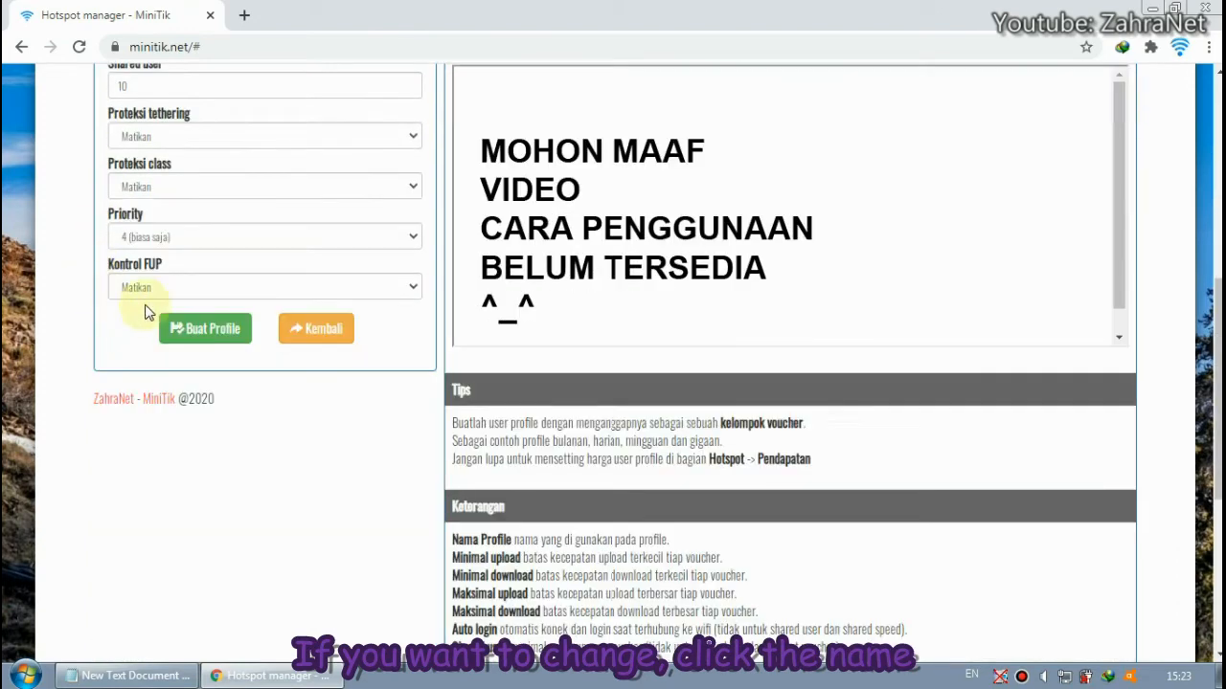
click(213, 331)
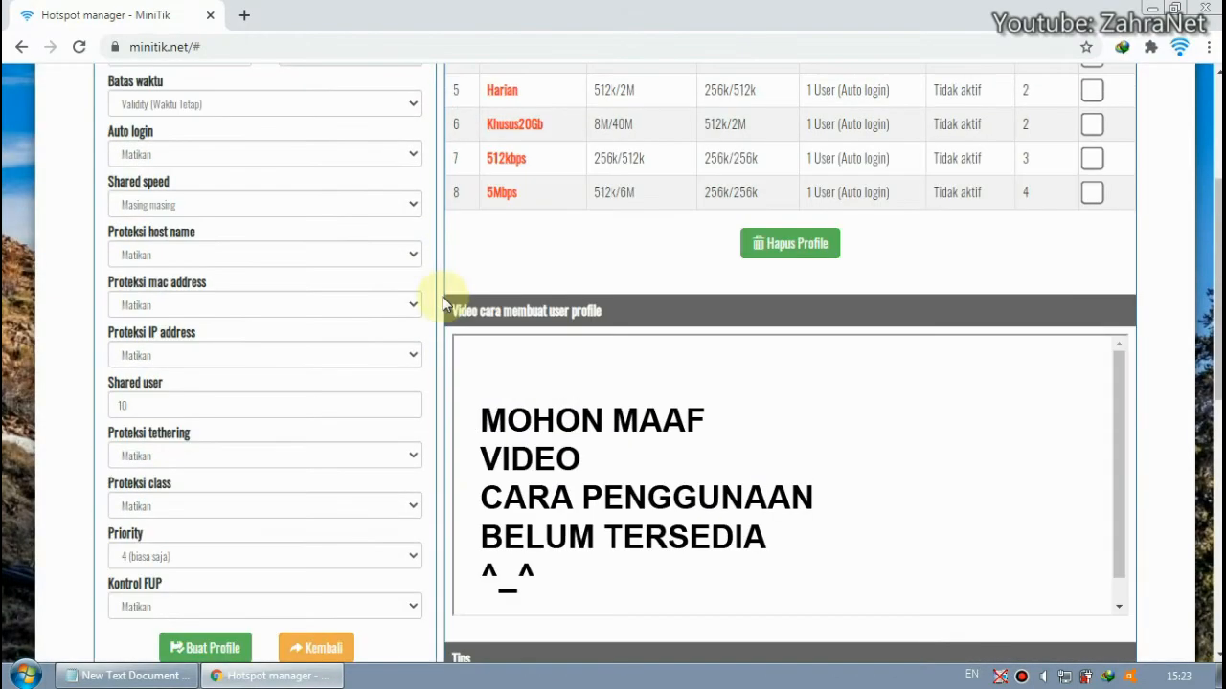
Verify the edited maximum speed in the 5Mbps profile's row of the active profile list.
drag(644, 197, 580, 196)
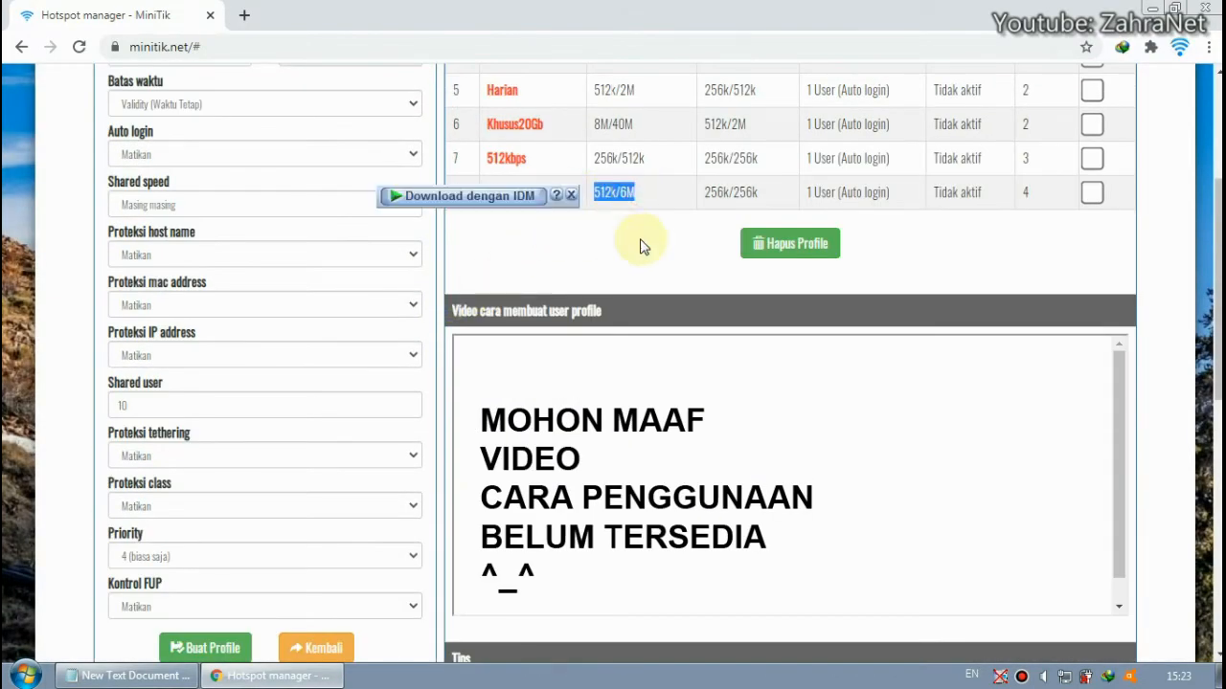
scroll(640, 239, up, 2)
click(637, 394)
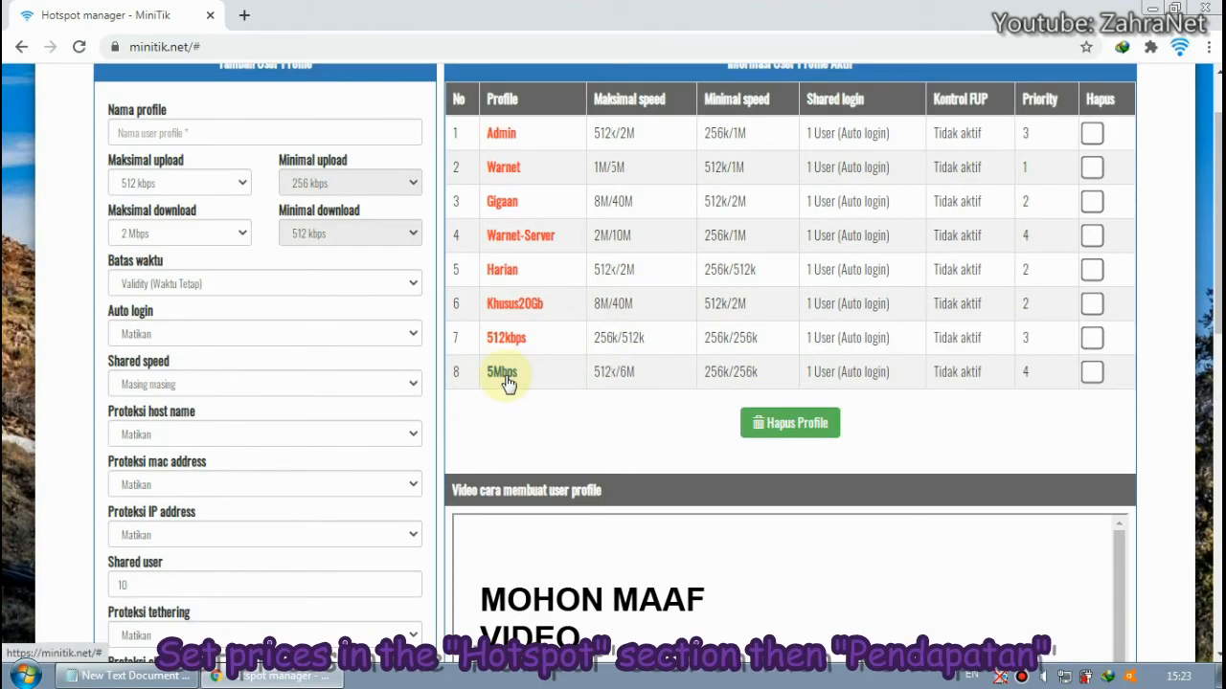
Leave the user profile settings and open the hotspot's Pendapatan page with voucher prices.
scroll(641, 364, up, 1)
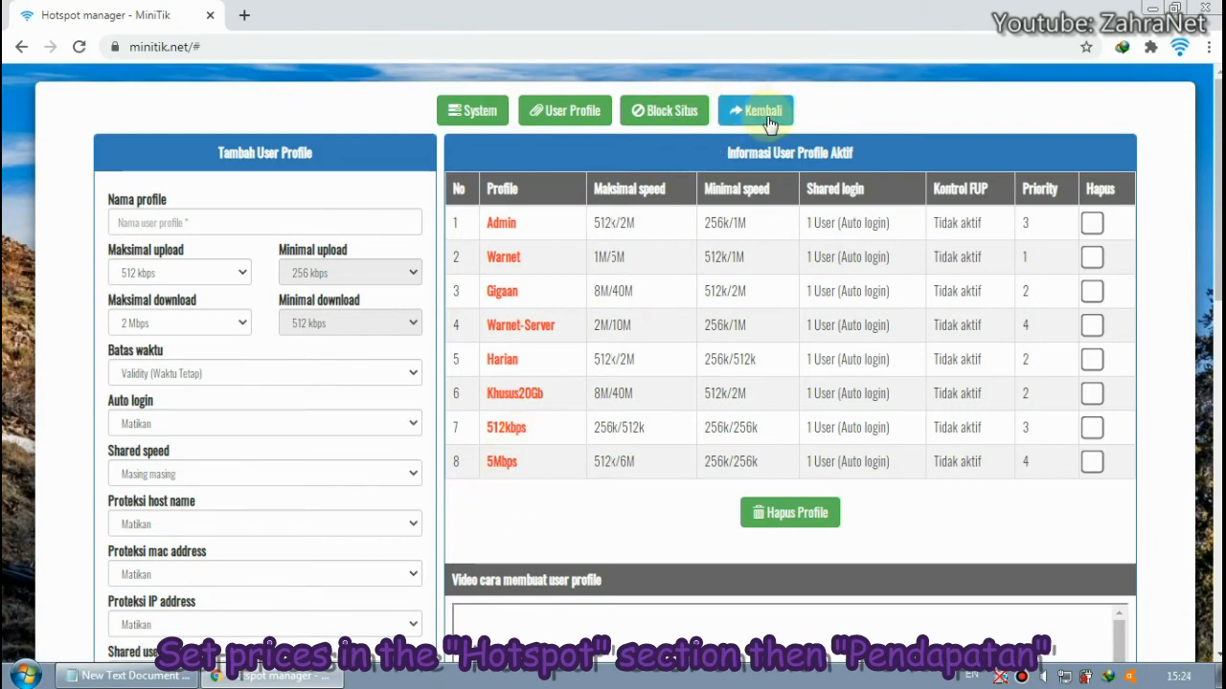
scroll(730, 151, down, 4)
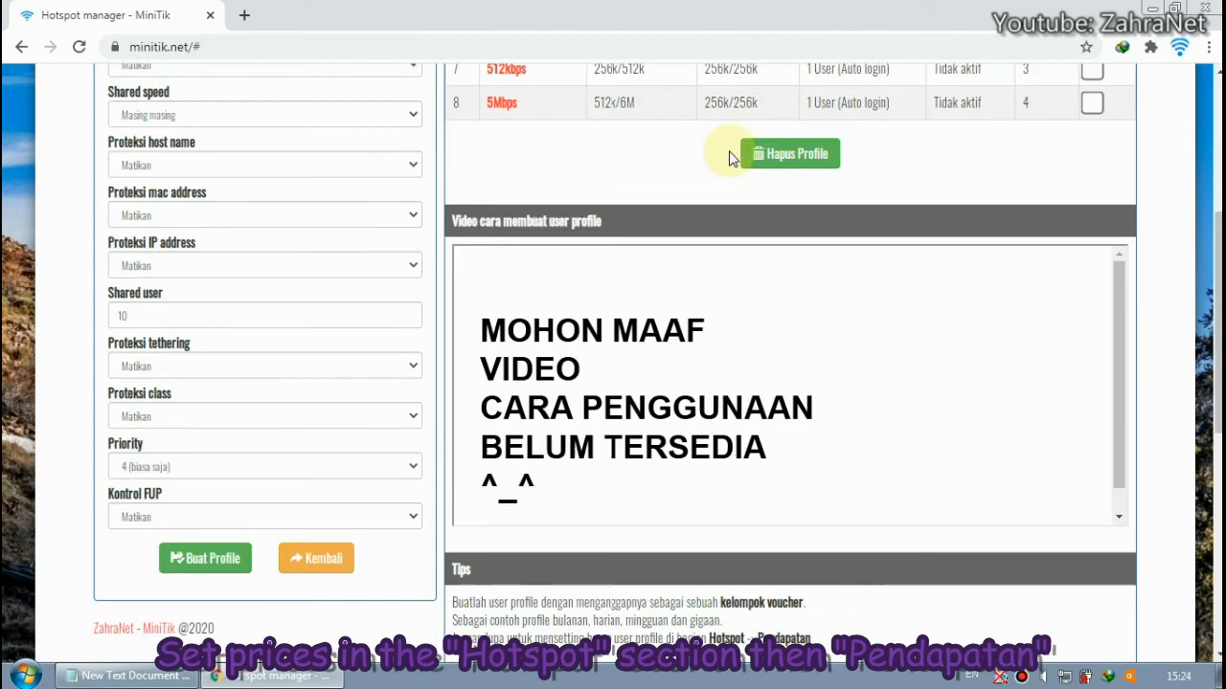
scroll(725, 156, up, 4)
click(754, 111)
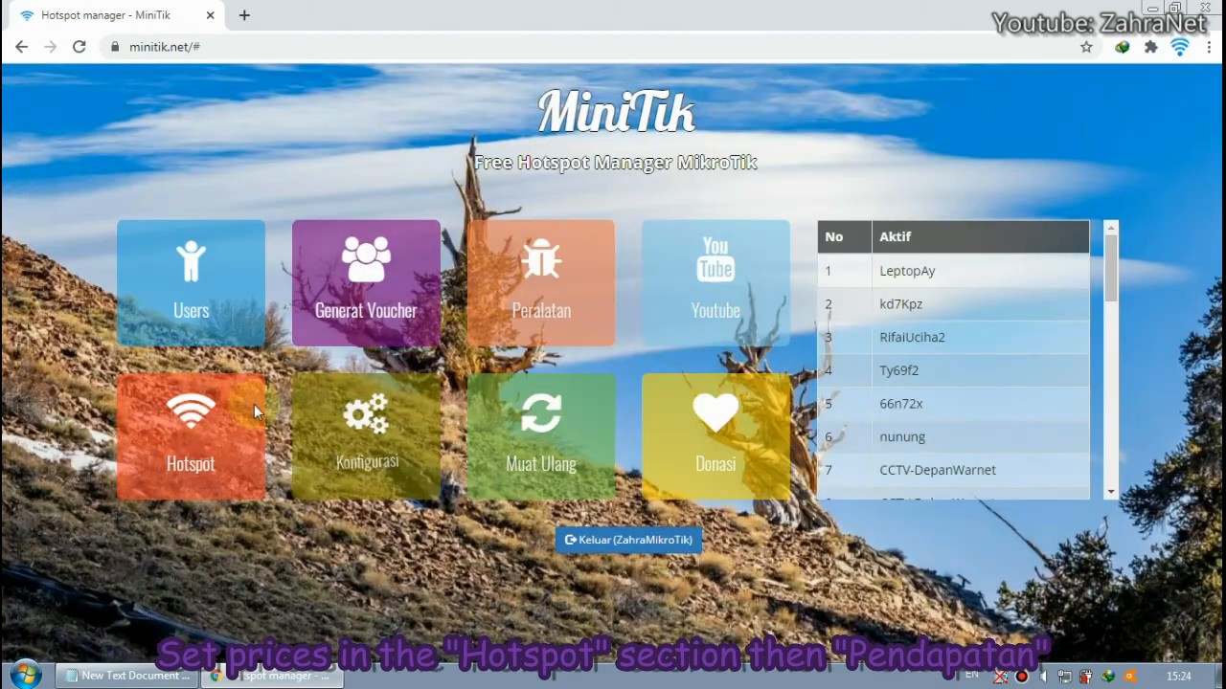
click(198, 413)
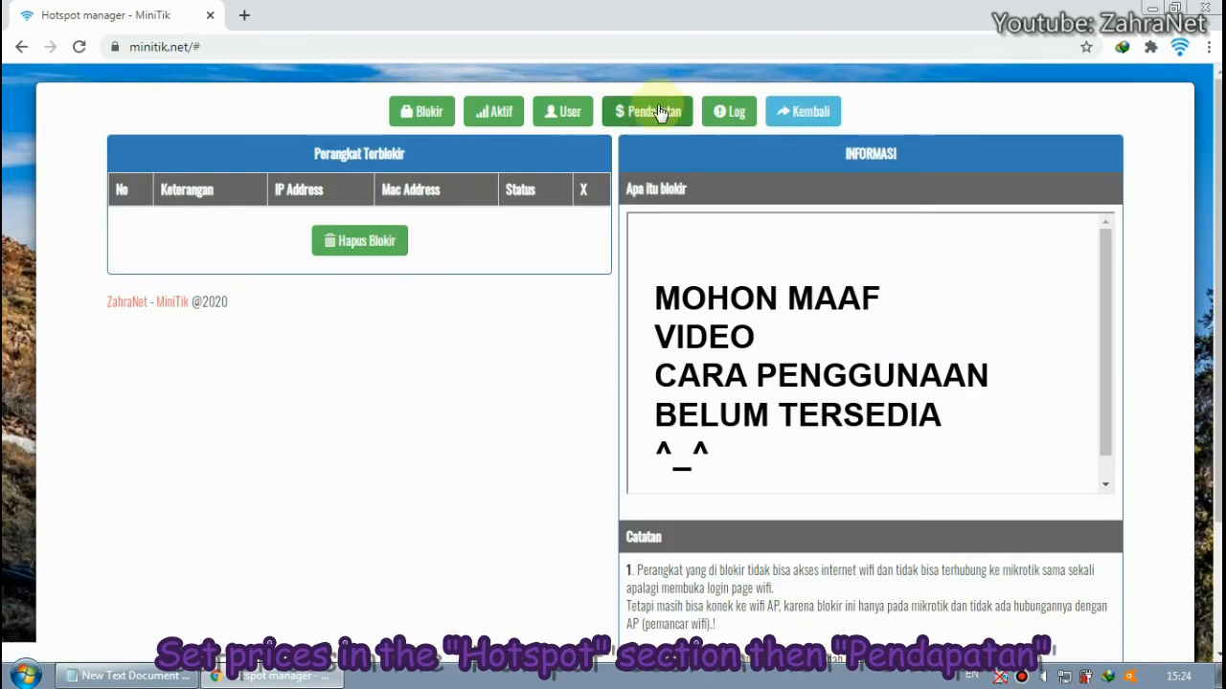
click(647, 115)
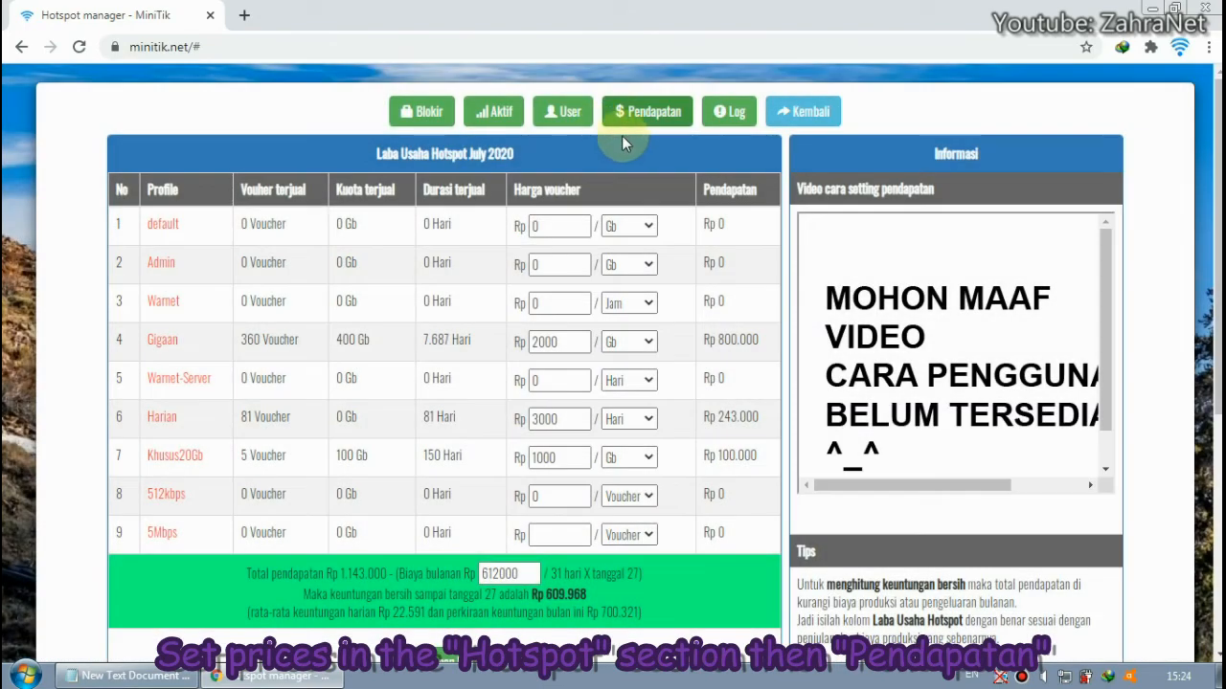
Set the 5Mbps voucher price to Rp 5000 per Hari and save the prices.
click(561, 224)
key(Return)
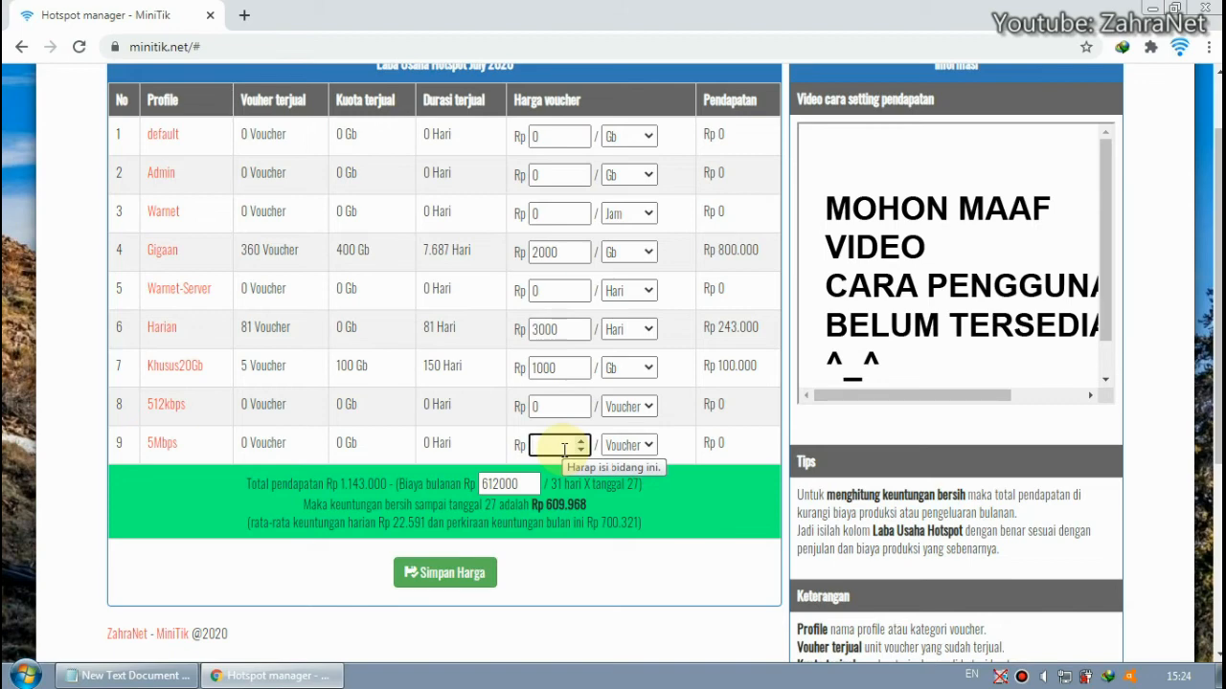
text(5000)
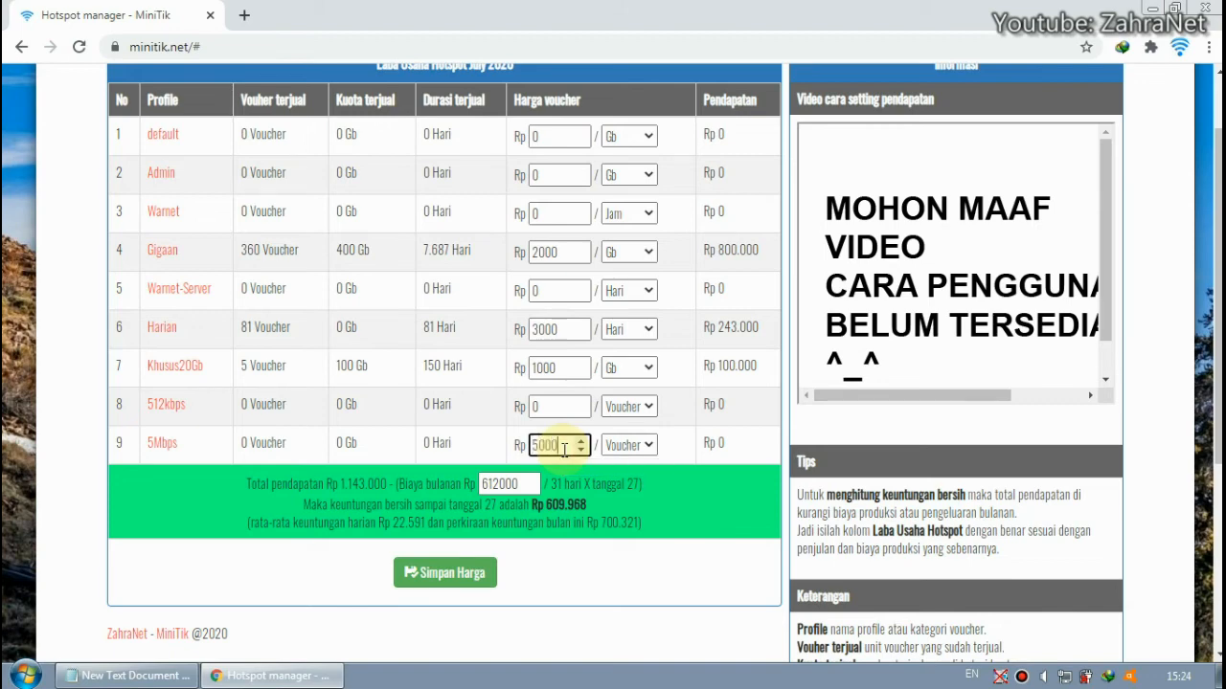
click(645, 445)
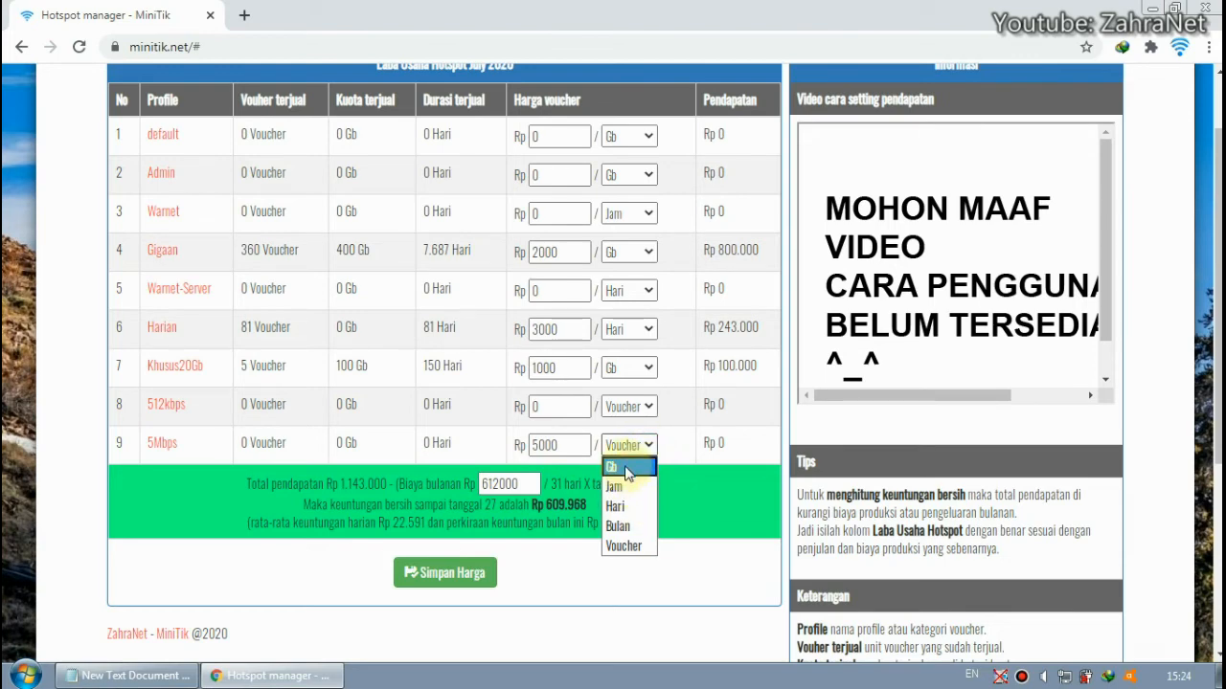
click(627, 508)
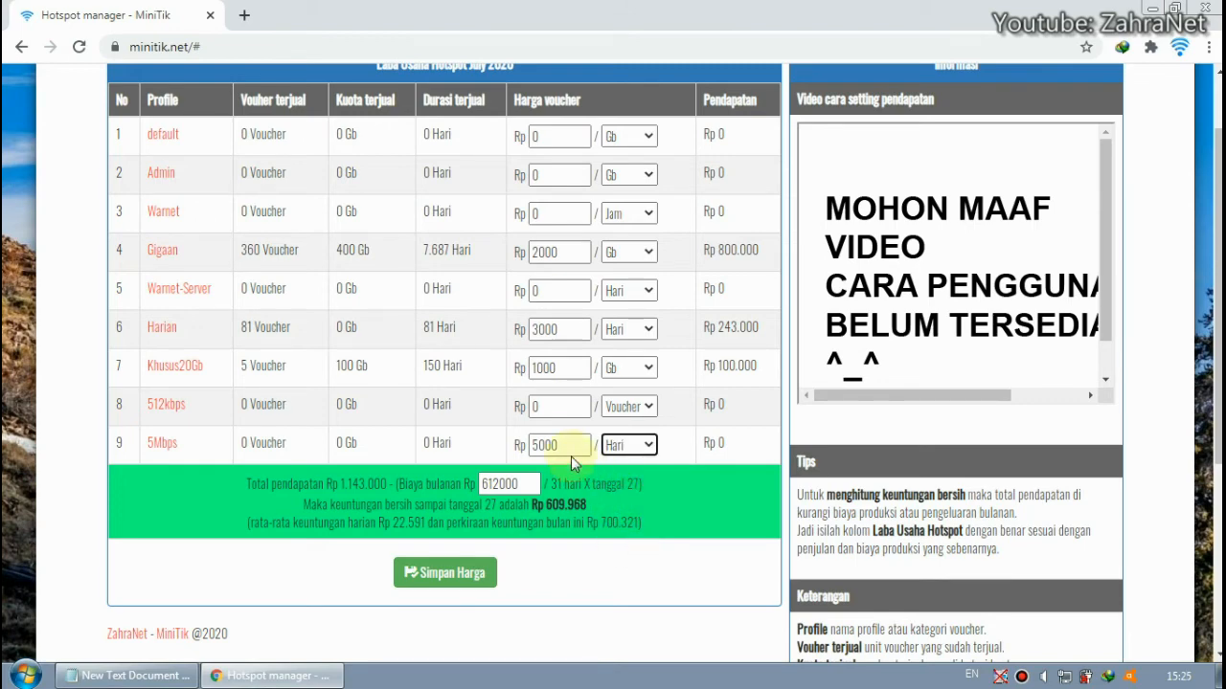
click(691, 504)
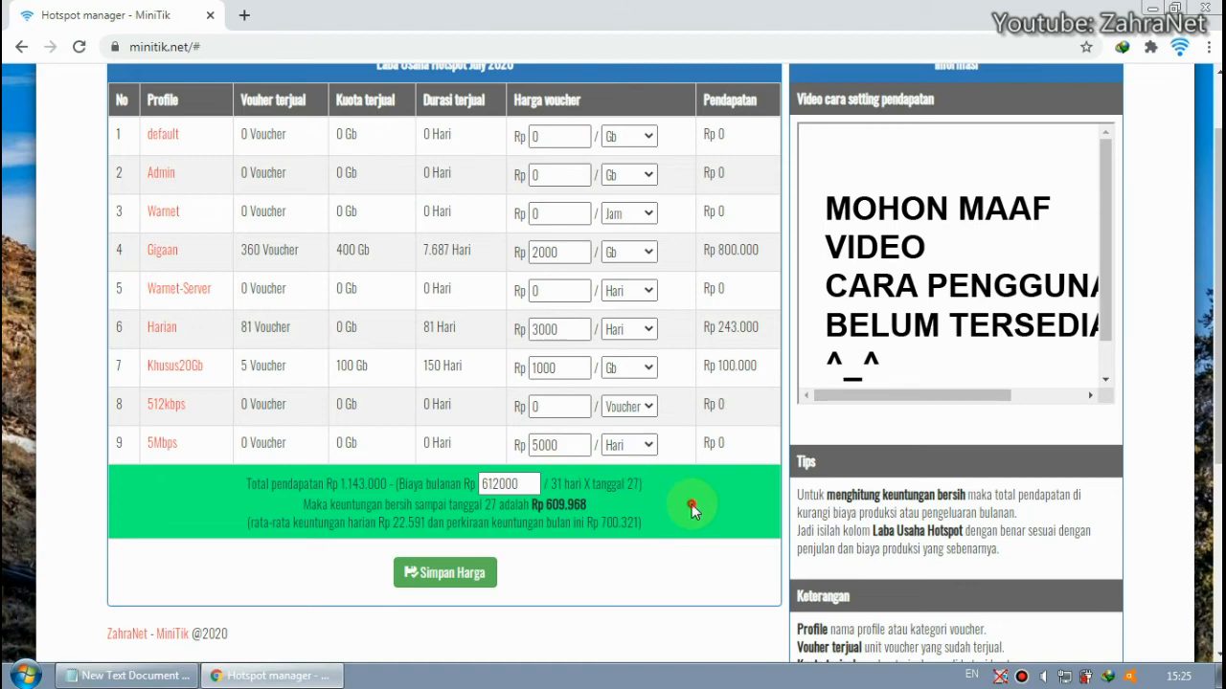
click(462, 580)
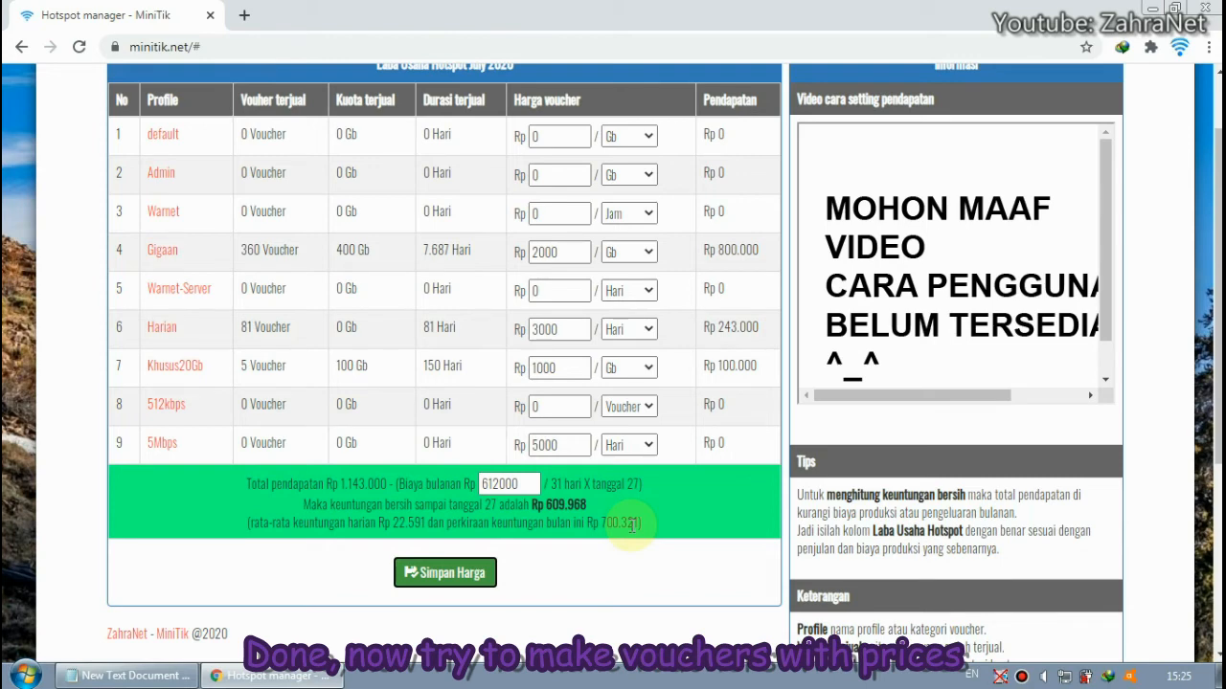
Leave the hotspot's Pendapatan page and open the Generat Voucher page.
scroll(624, 546, up, 1)
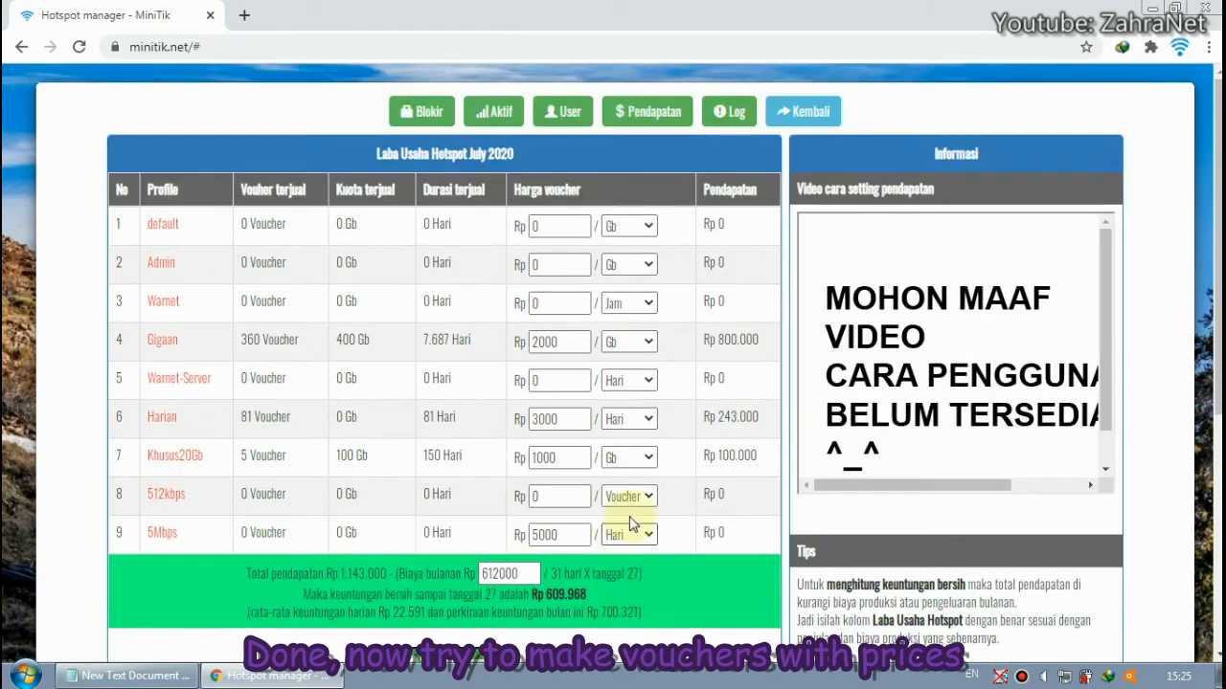
click(810, 114)
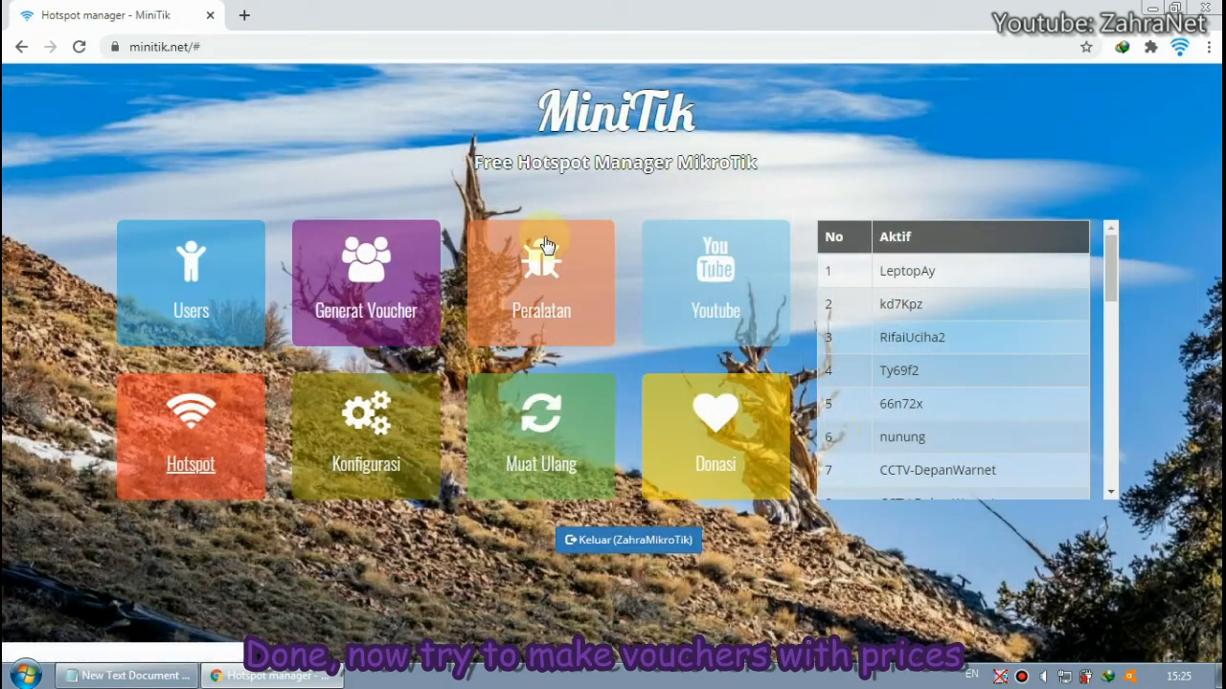
click(381, 304)
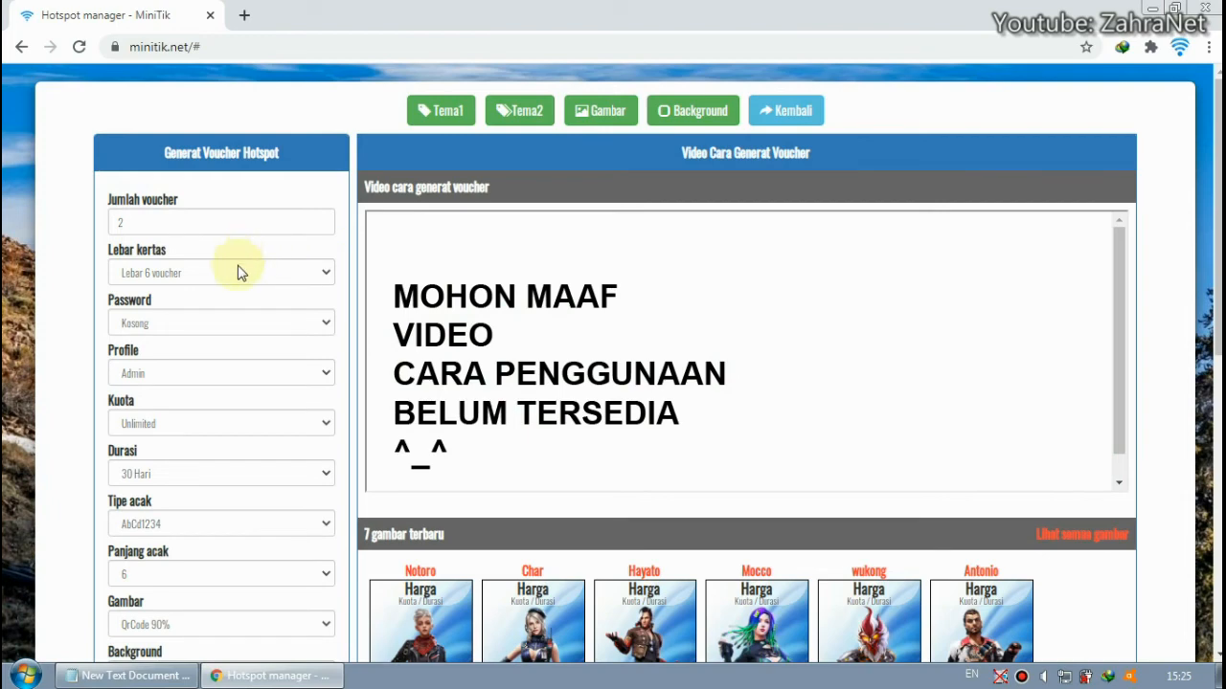
click(226, 222)
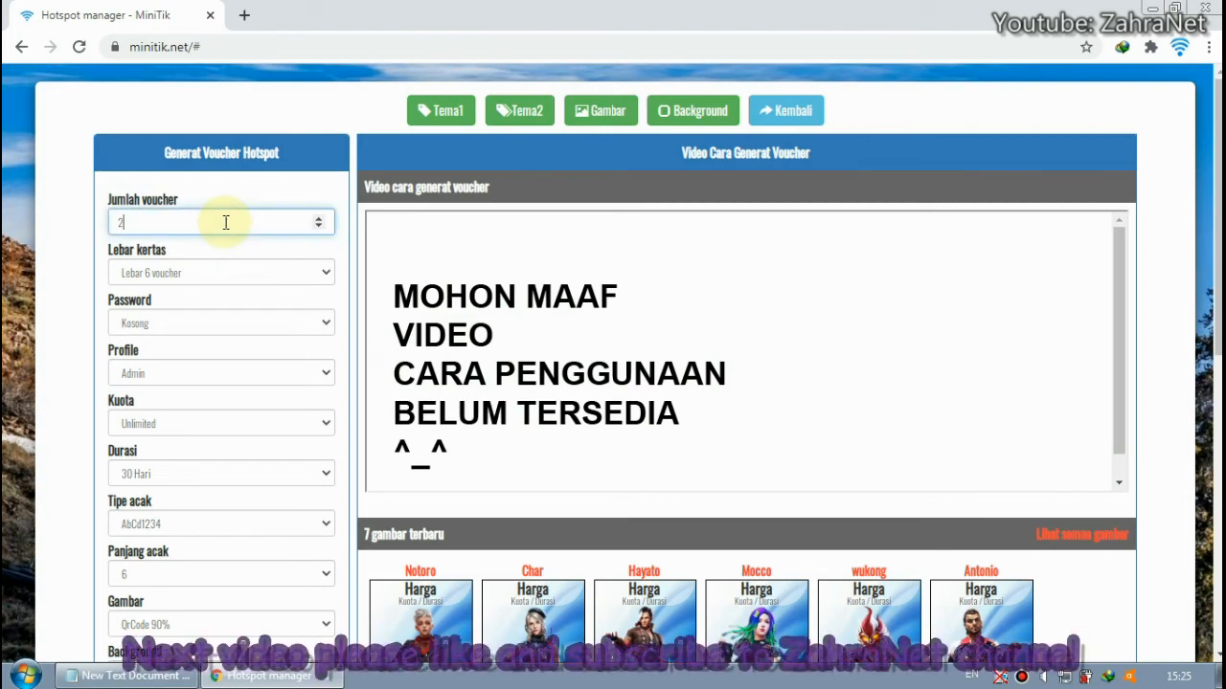
key(BackSpace)
text(1)
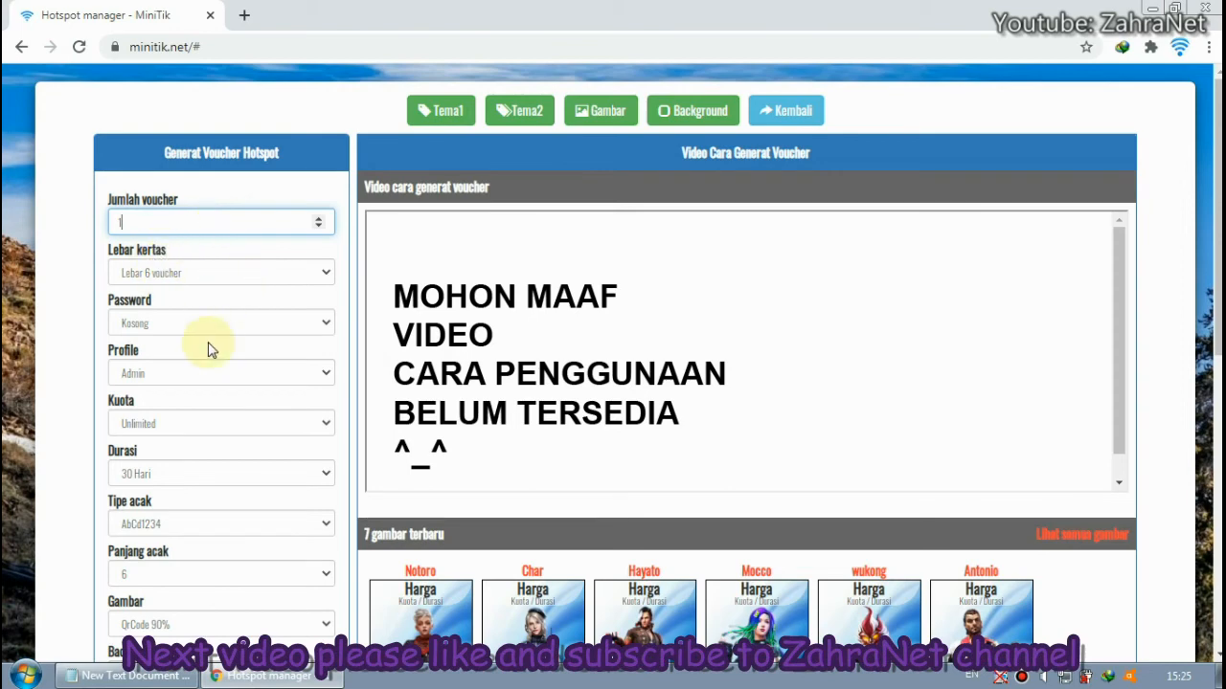
scroll(211, 347, down, 2)
click(197, 192)
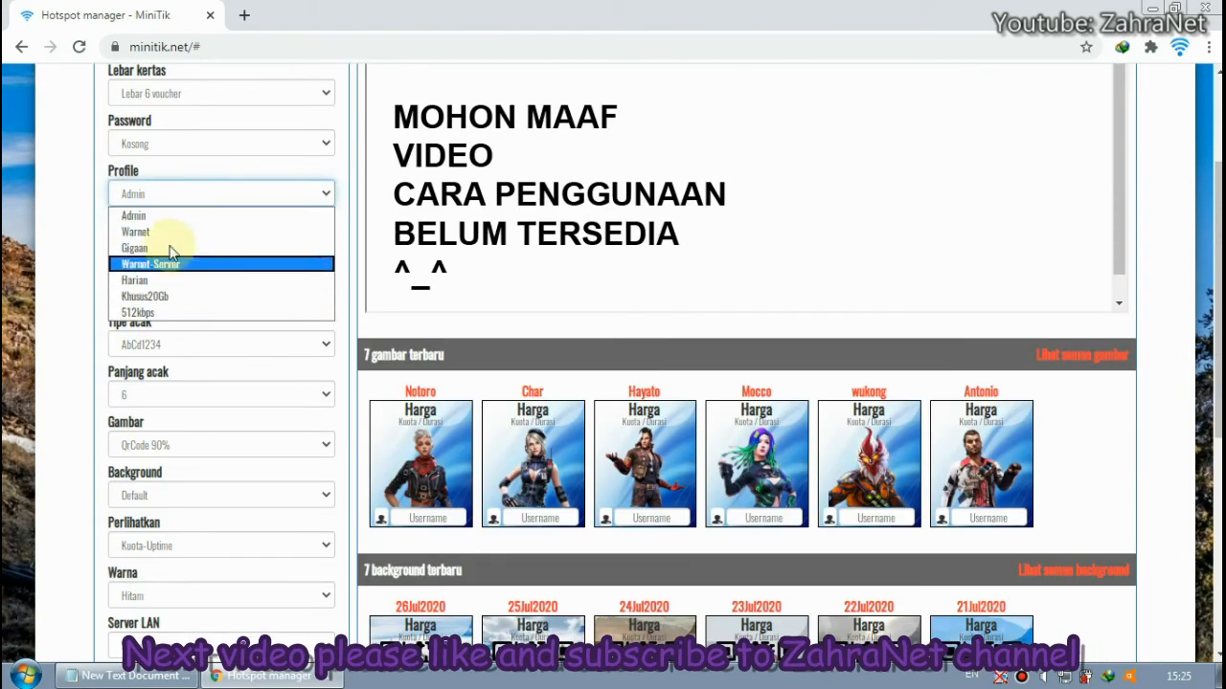
scroll(437, 219, up, 2)
Reload the voucher form with Tema1, set the number of vouchers to 1 and choose the 5Mbps profile.
click(434, 112)
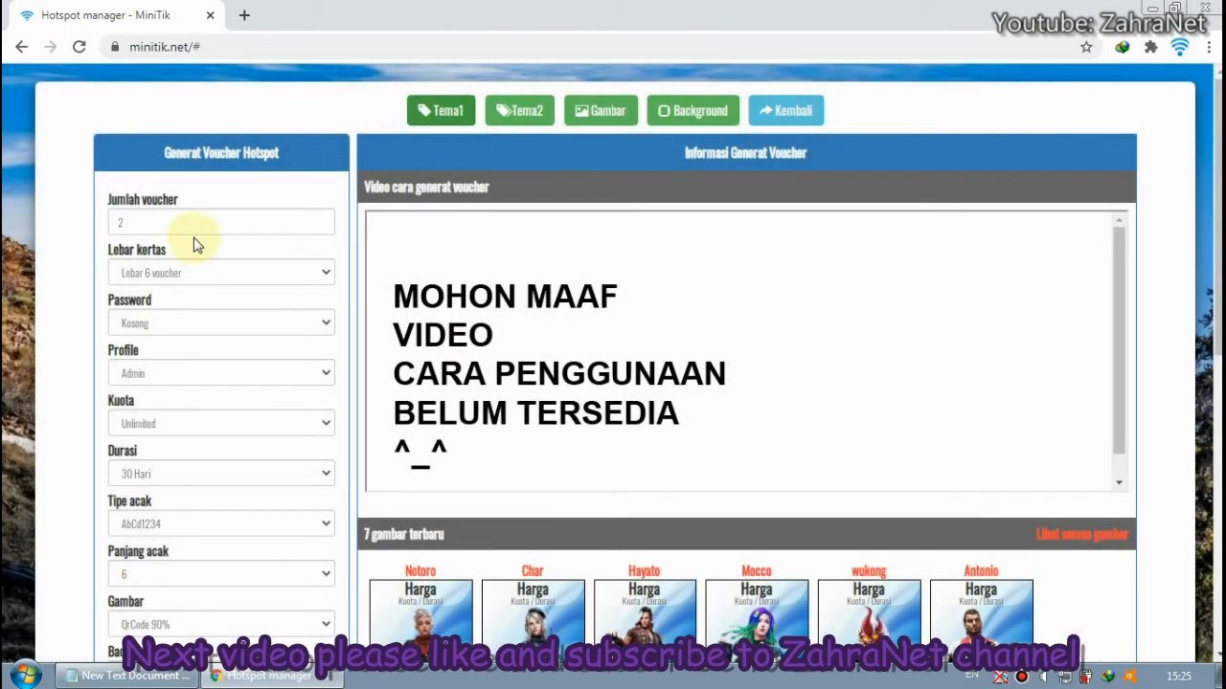
click(178, 221)
key(BackSpace)
text(1)
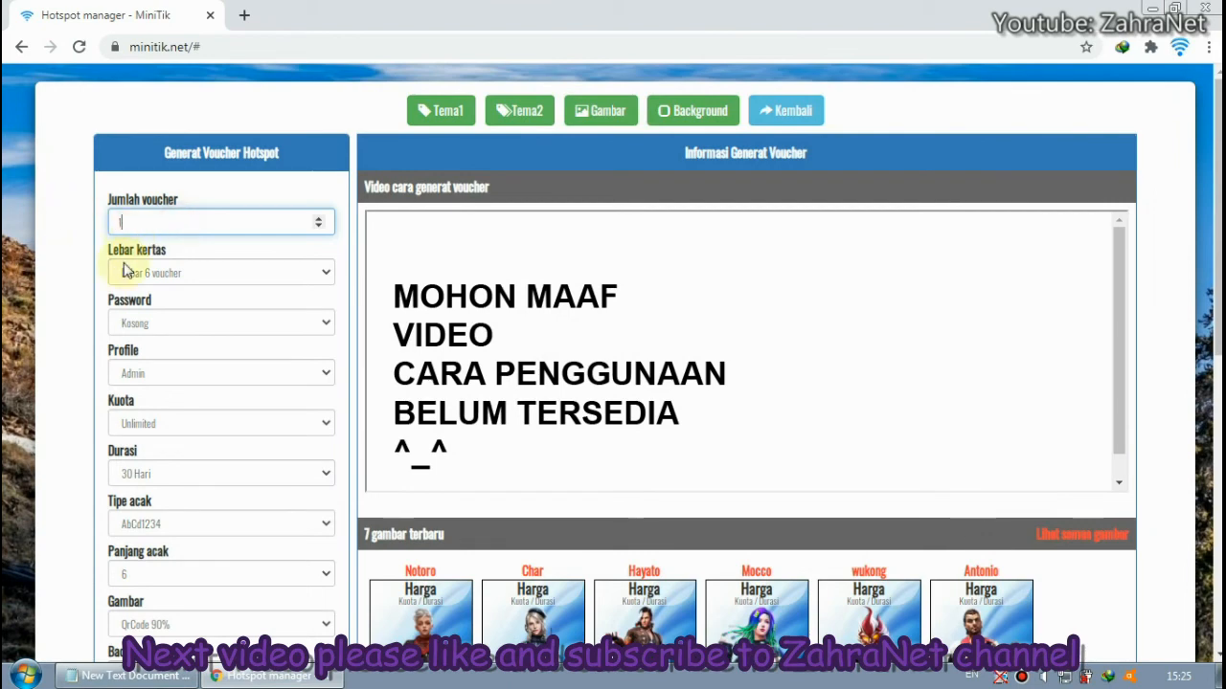
scroll(163, 354, down, 1)
click(170, 283)
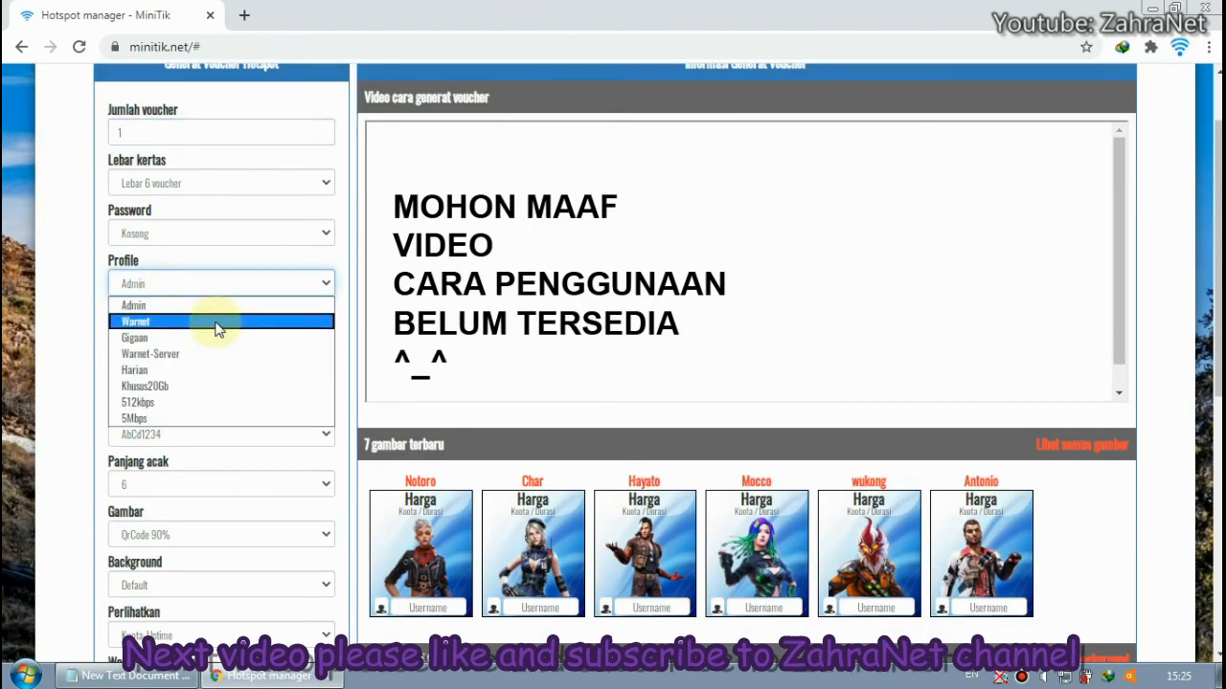
click(176, 418)
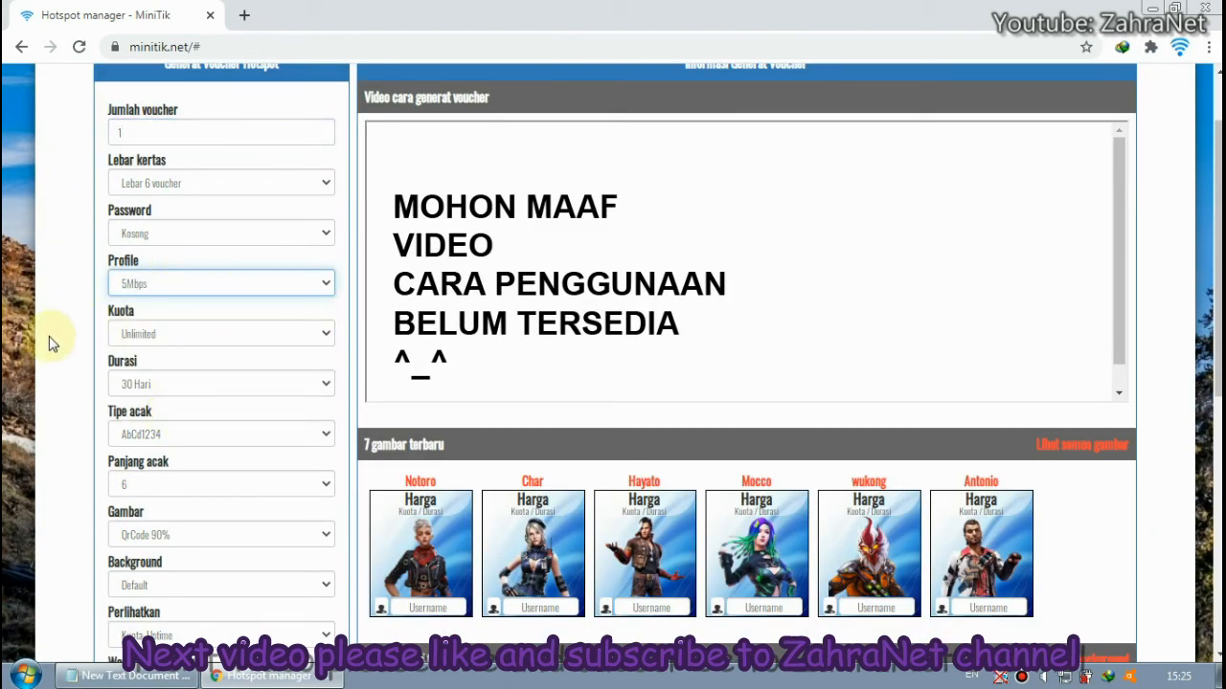
Set the voucher's duration (Durasi) to 2 Hari.
scroll(48, 342, down, 1)
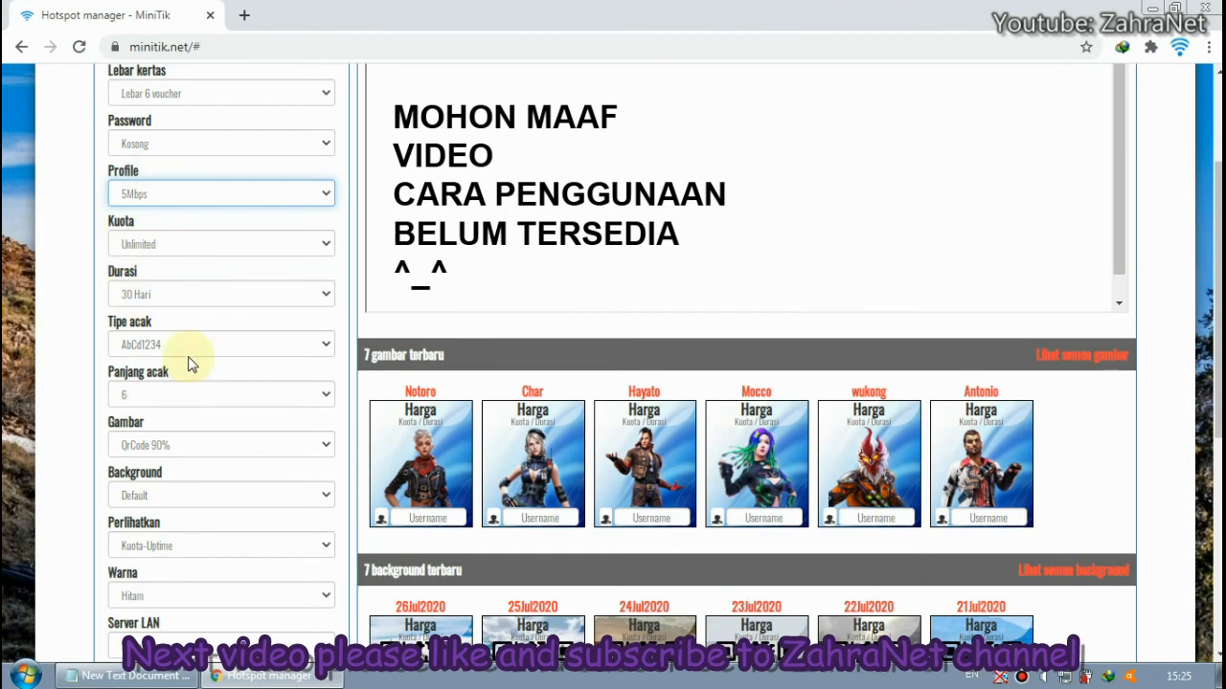
click(226, 295)
scroll(230, 403, up, 5)
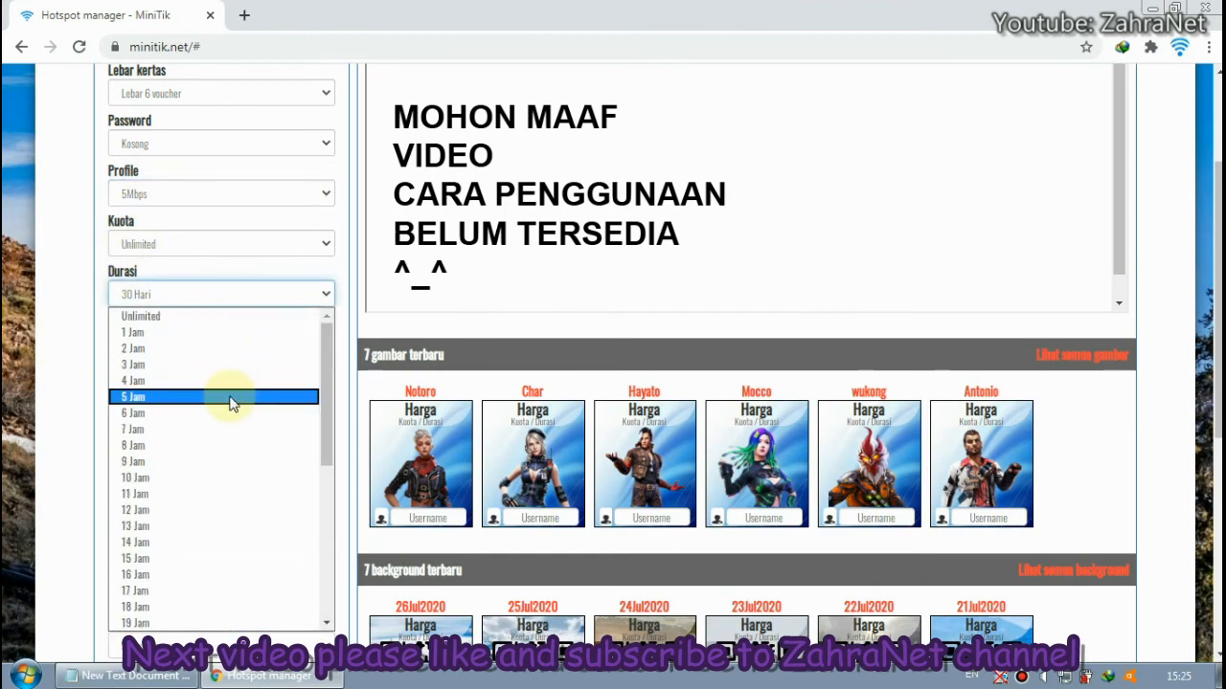
scroll(230, 402, down, 5)
drag(328, 495, 209, 289)
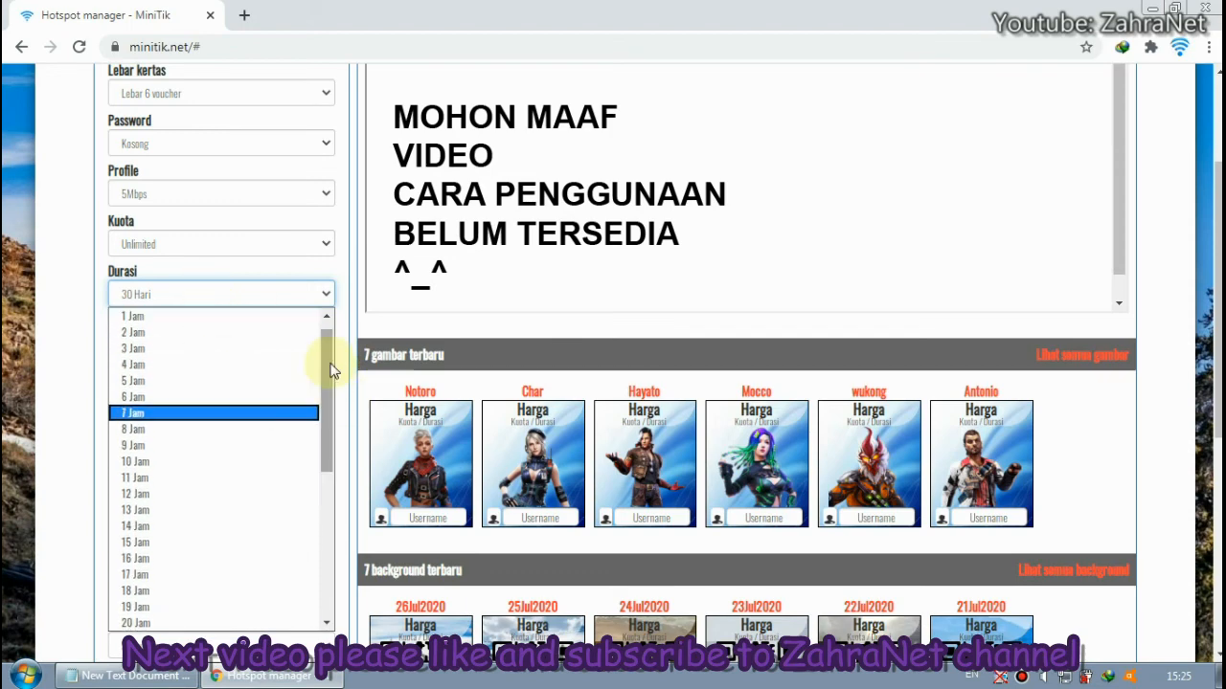
drag(326, 356, 335, 481)
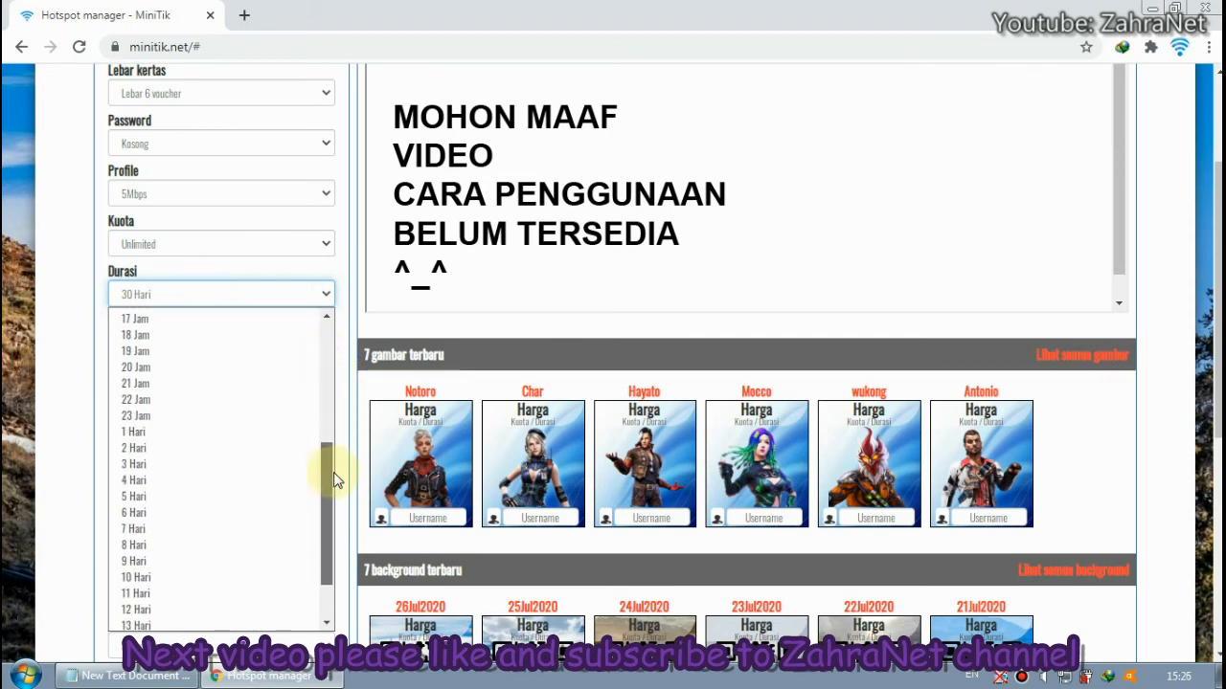
click(184, 448)
Set the information shown on the voucher (Perlihatkan) to Harga-Kuota-Uptime and generate the voucher.
scroll(115, 412, down, 3)
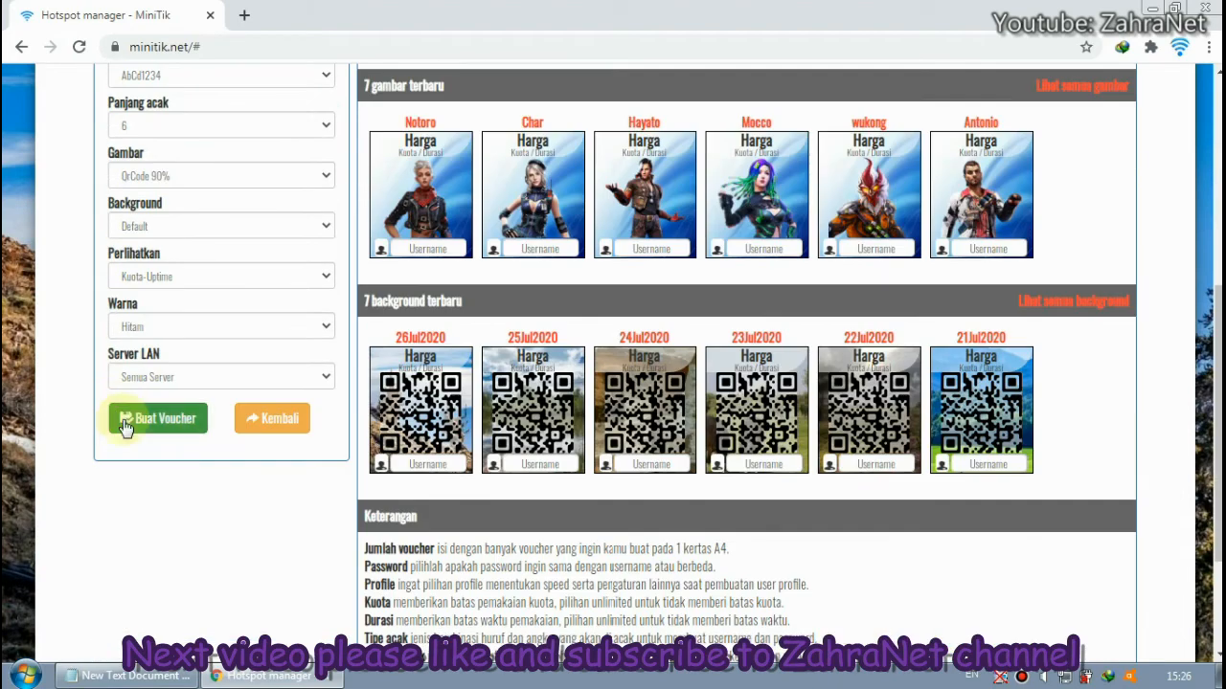
click(238, 381)
click(225, 278)
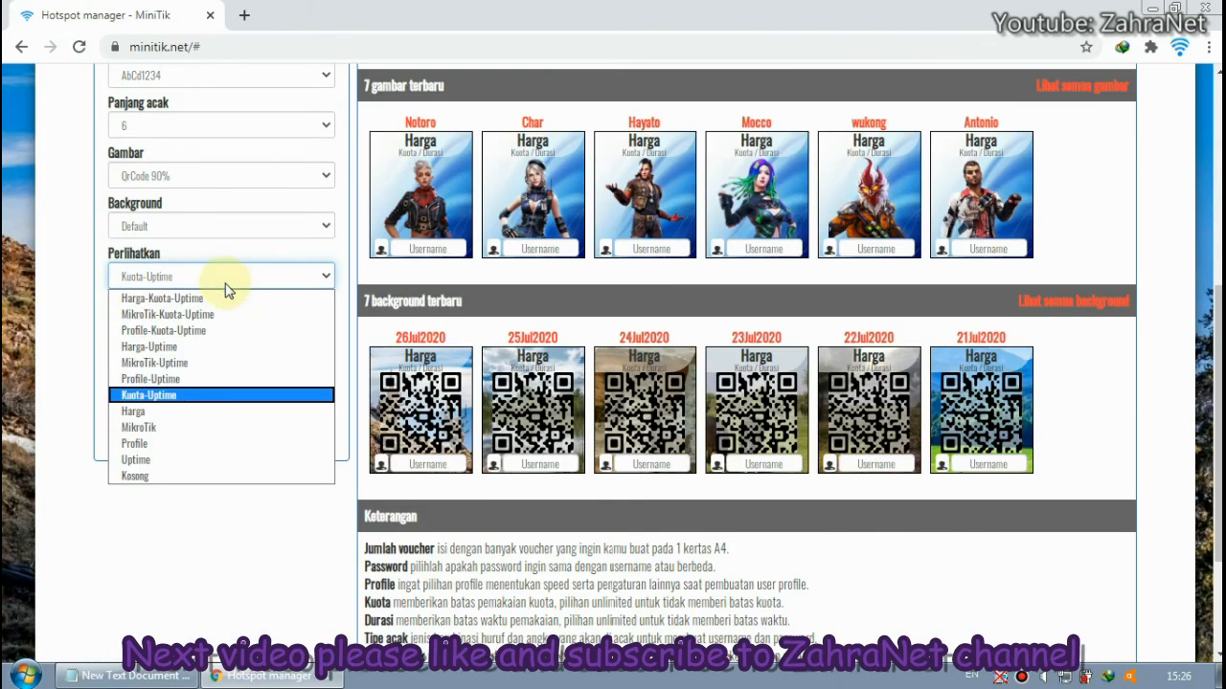
click(224, 301)
click(197, 418)
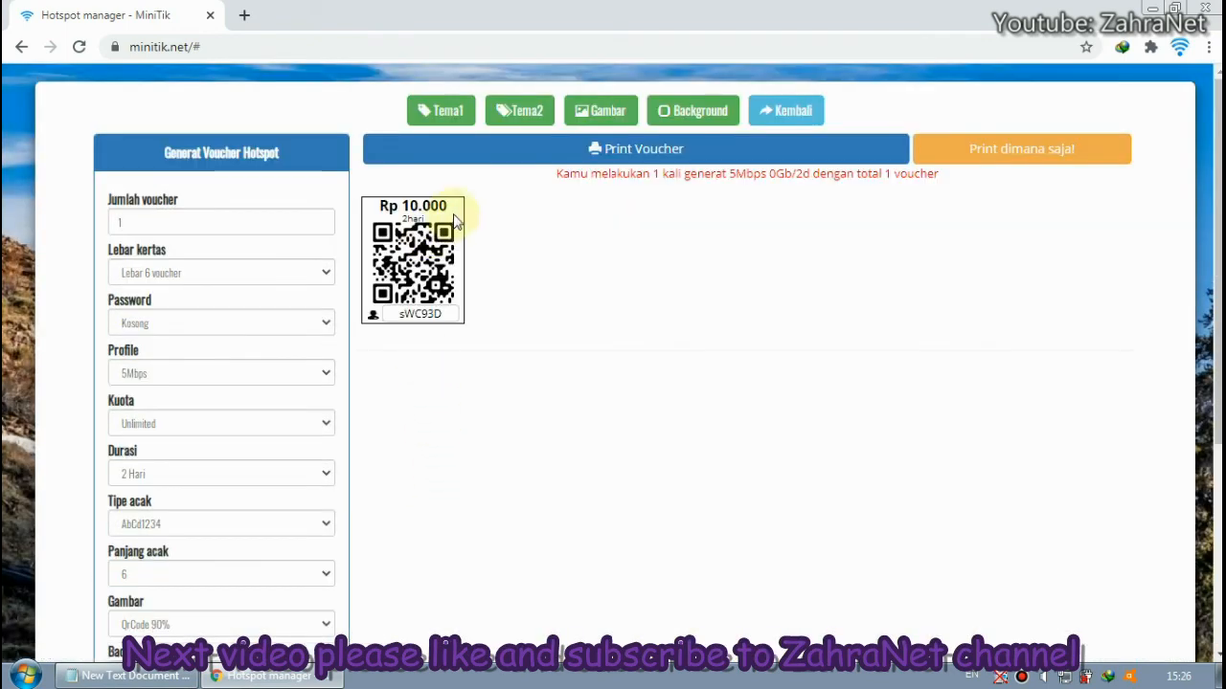
Check the price printed on the generated 5Mbps voucher.
drag(448, 206, 418, 205)
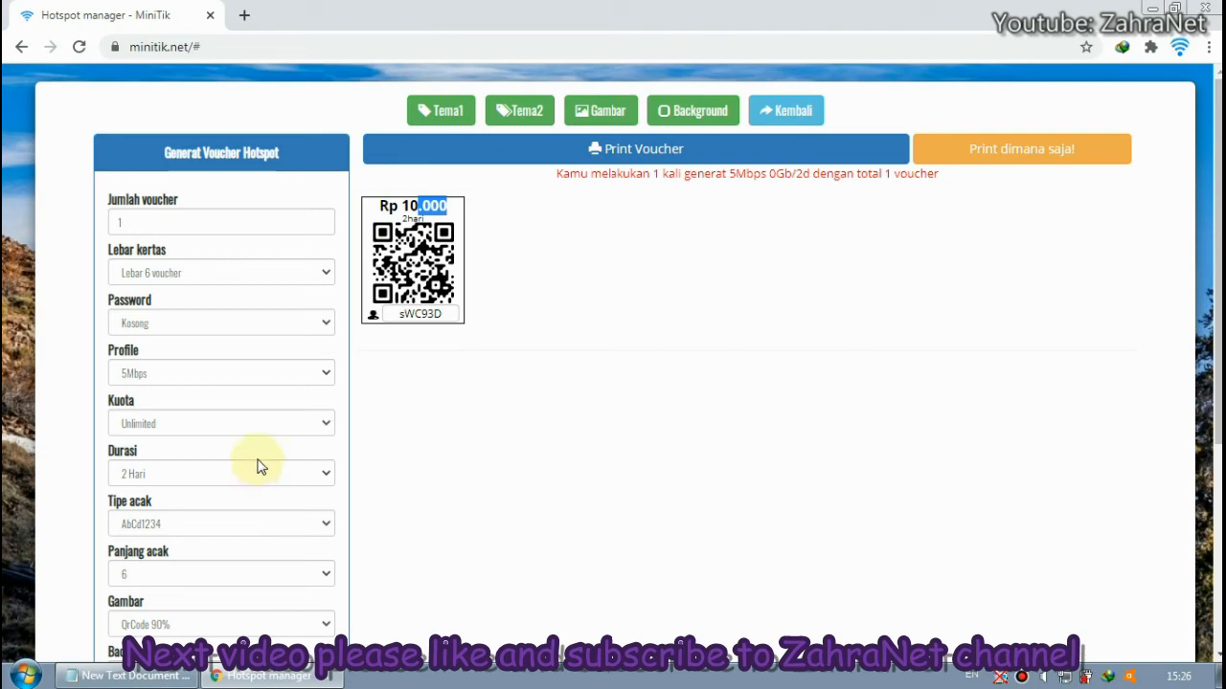
click(419, 489)
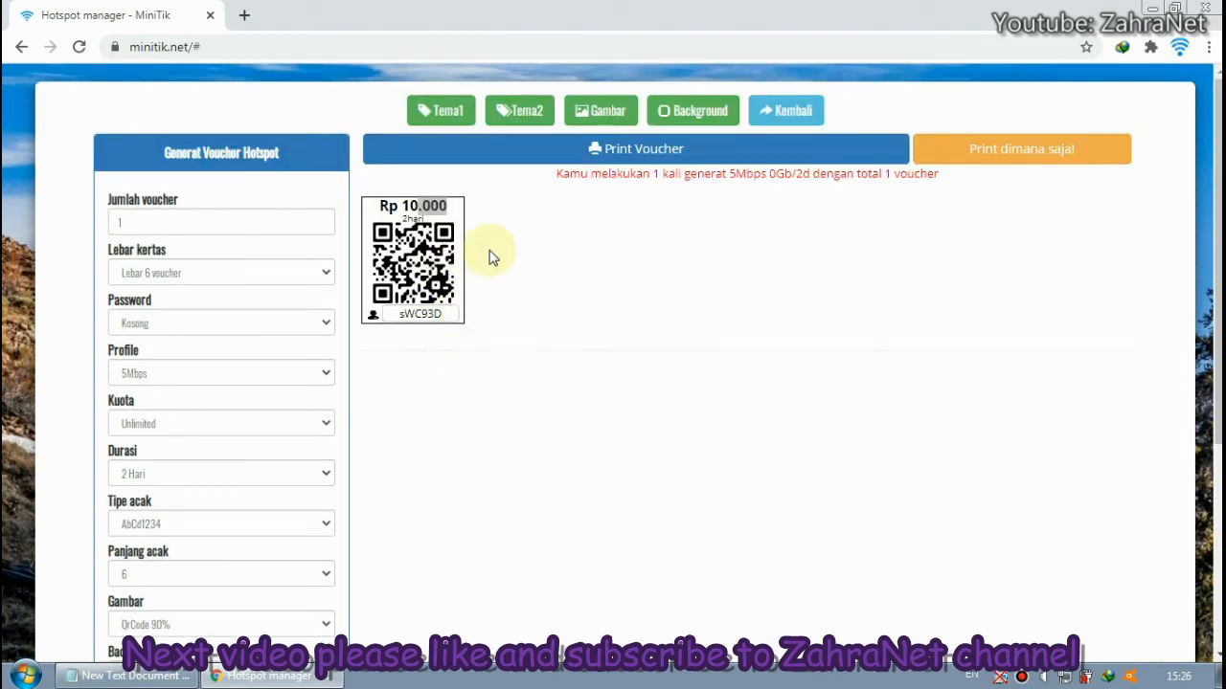
Reopen a fresh Tema1 voucher form and look over its options.
click(445, 118)
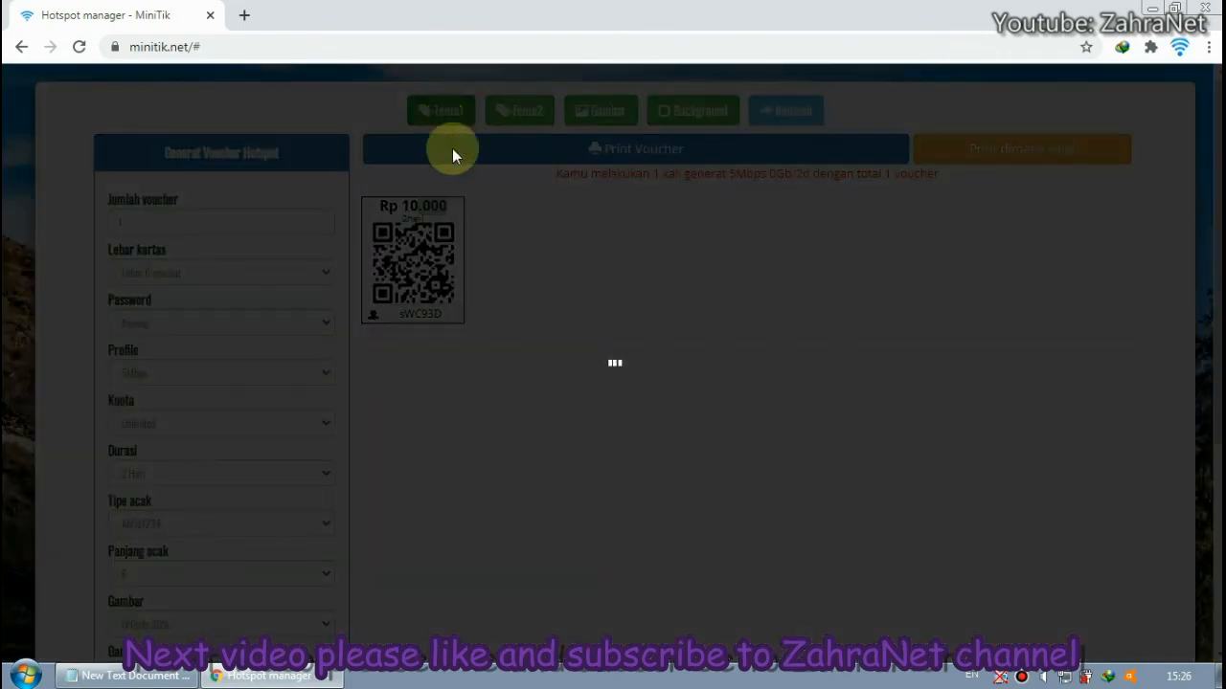
scroll(262, 369, down, 3)
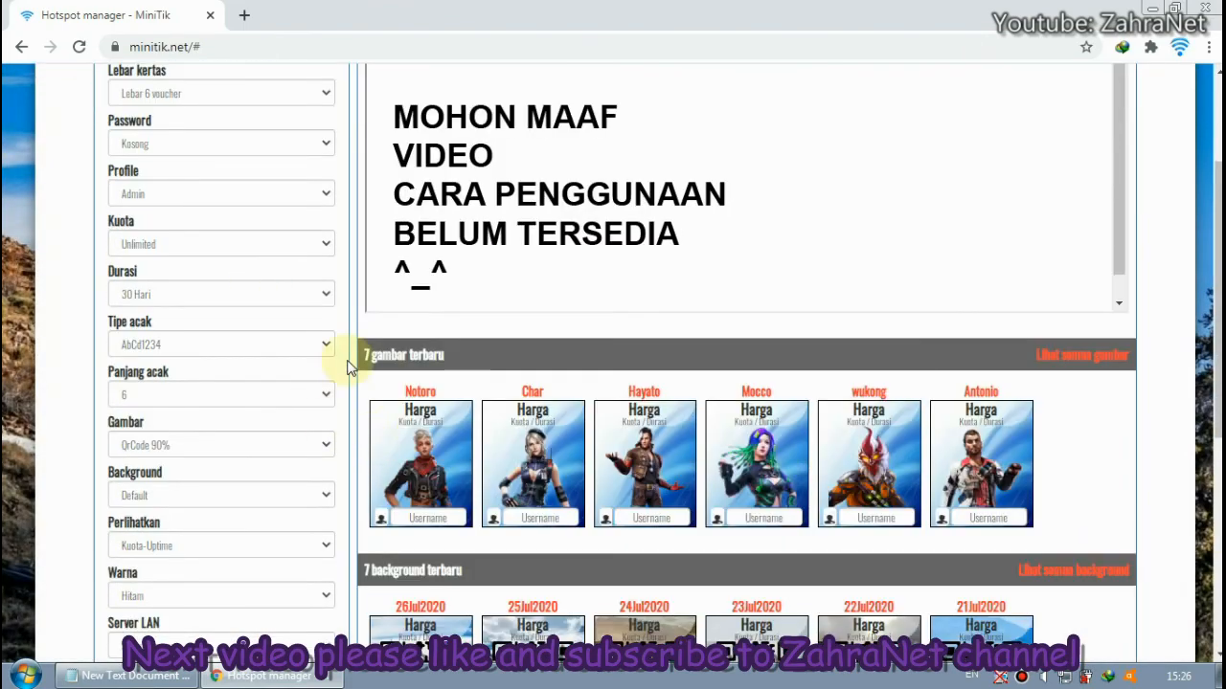
scroll(482, 465, down, 2)
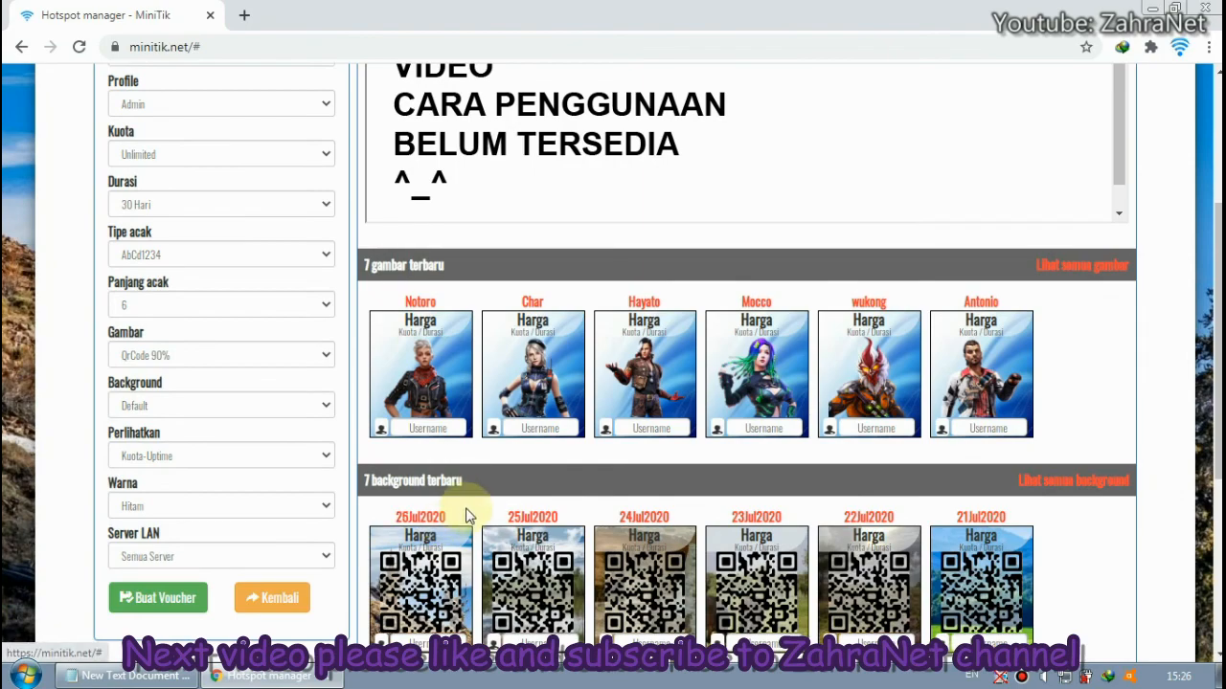
scroll(467, 518, up, 5)
Open the user profile configuration page and review the active profile list and the tips on setting profile prices.
click(791, 110)
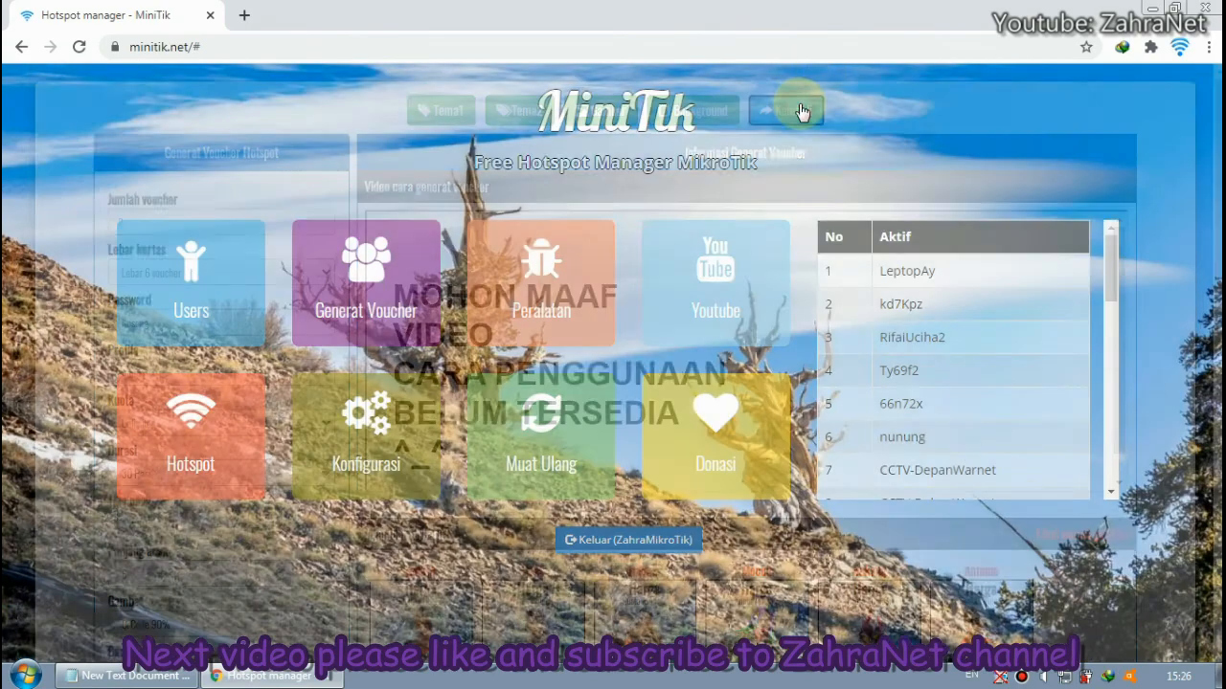
click(350, 416)
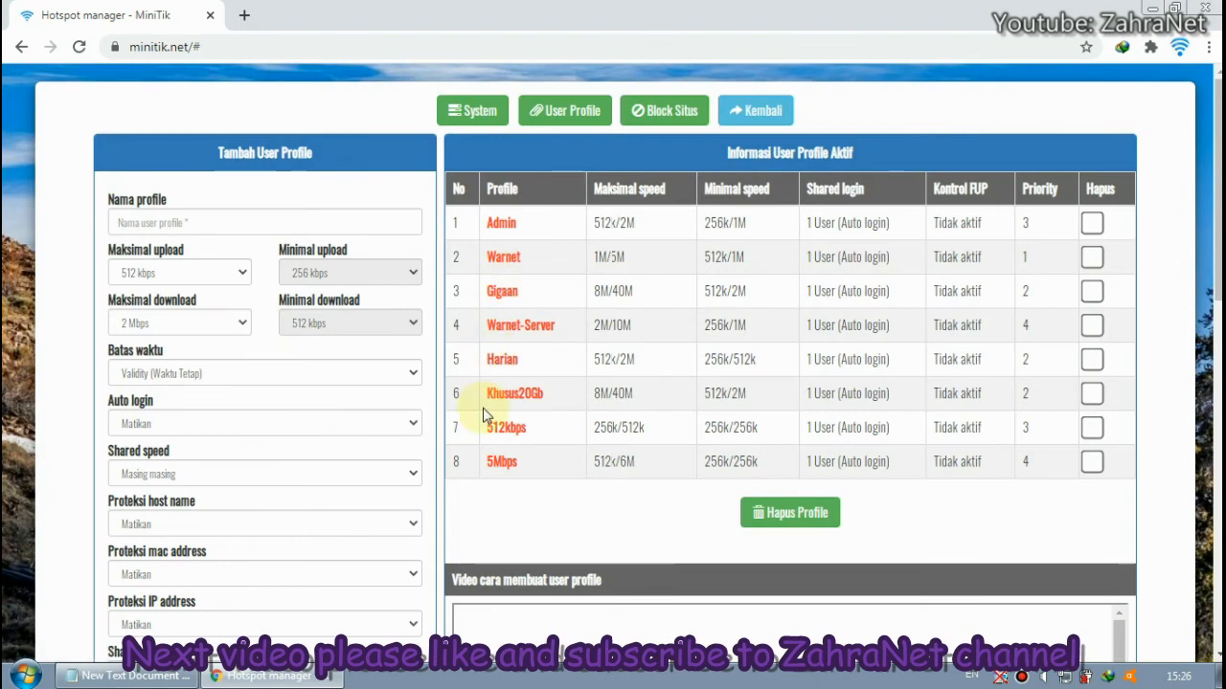
scroll(477, 467, down, 1)
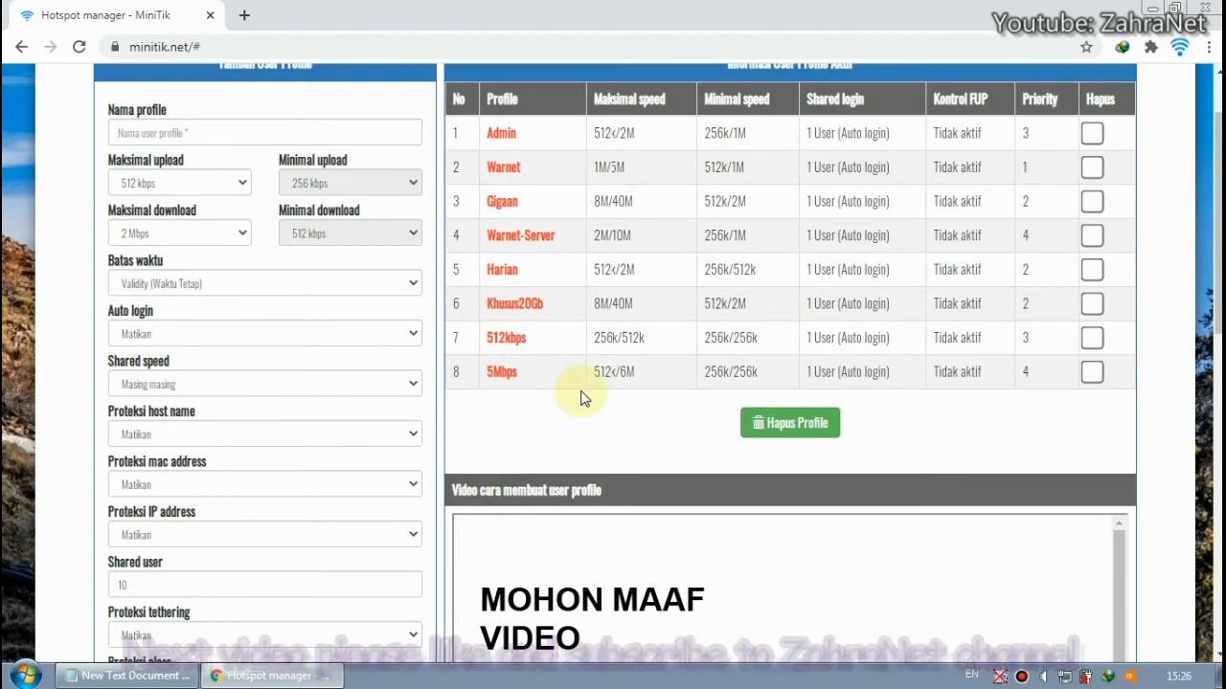
scroll(534, 389, down, 1)
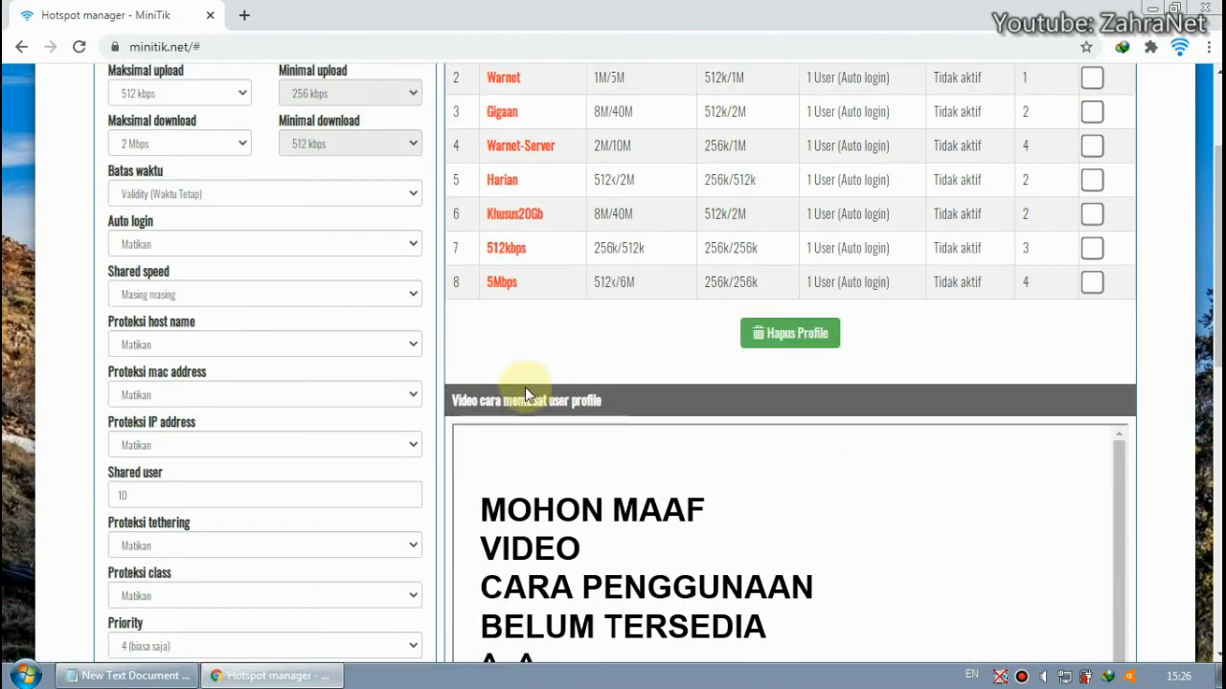
scroll(524, 389, down, 1)
scroll(465, 432, down, 3)
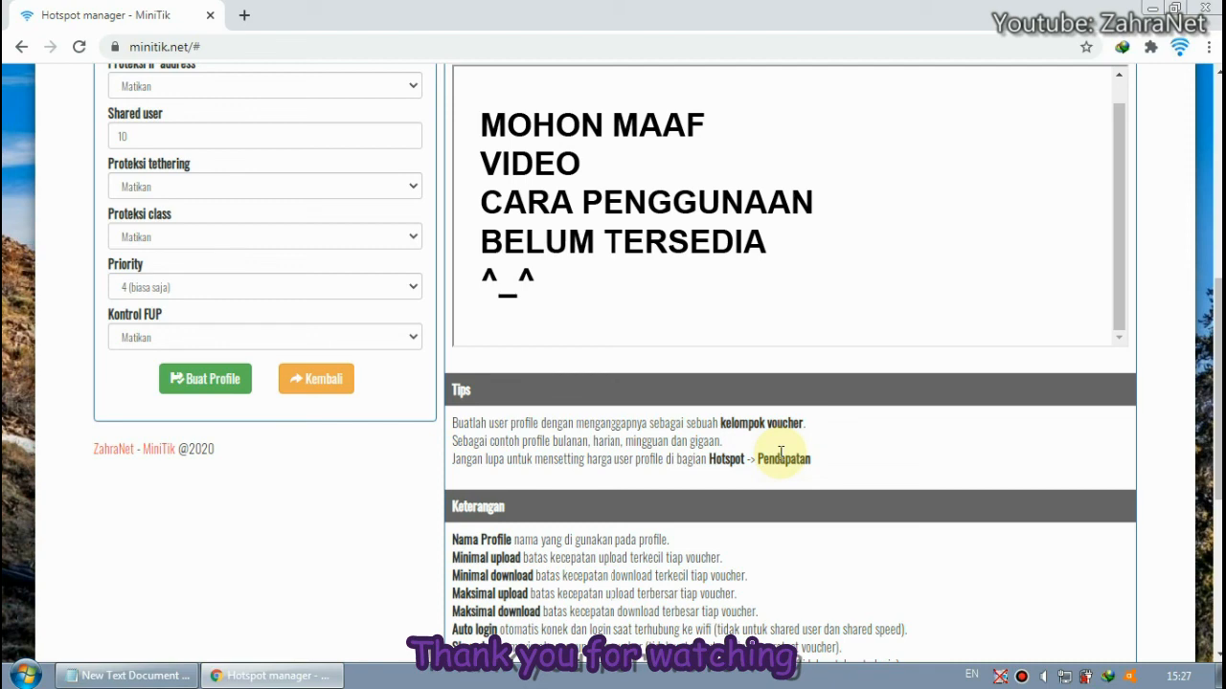
scroll(728, 421, up, 2)
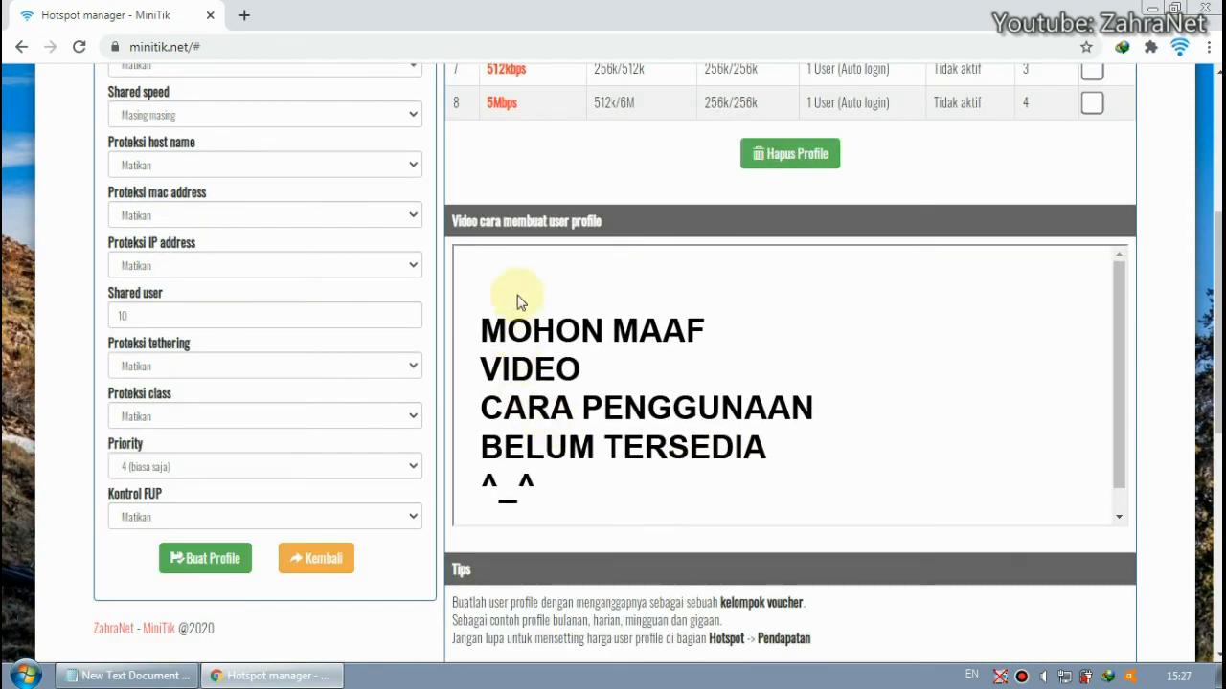
scroll(517, 302, up, 3)
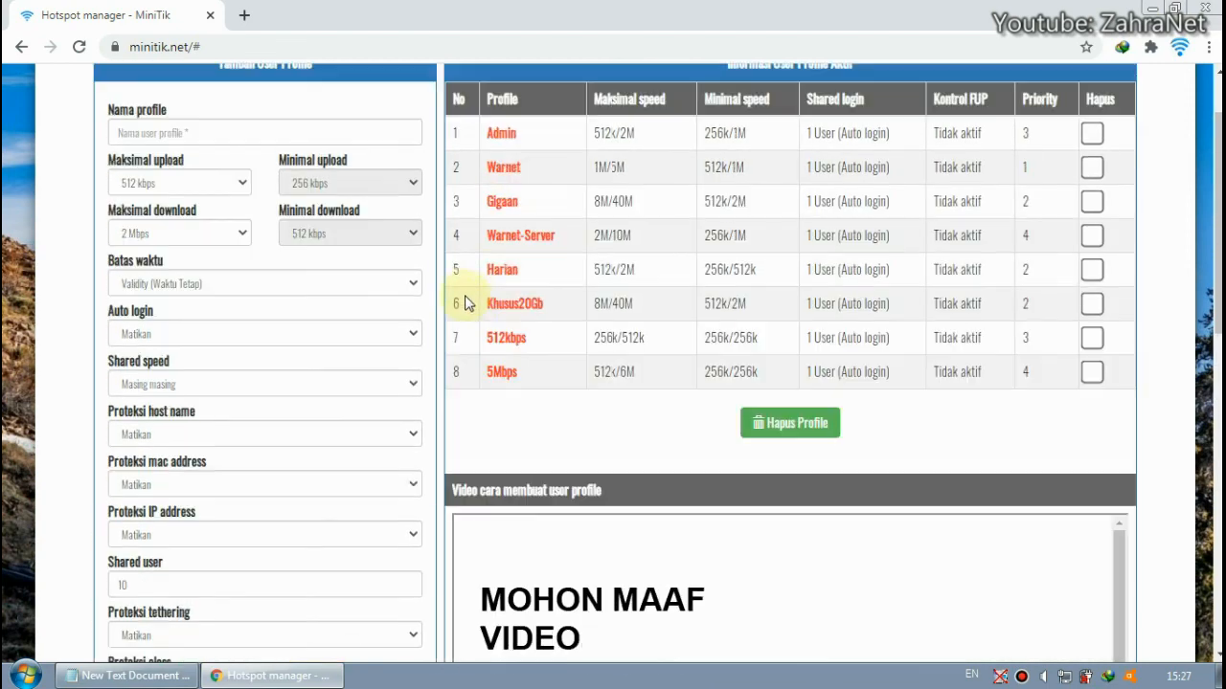
scroll(498, 383, up, 1)
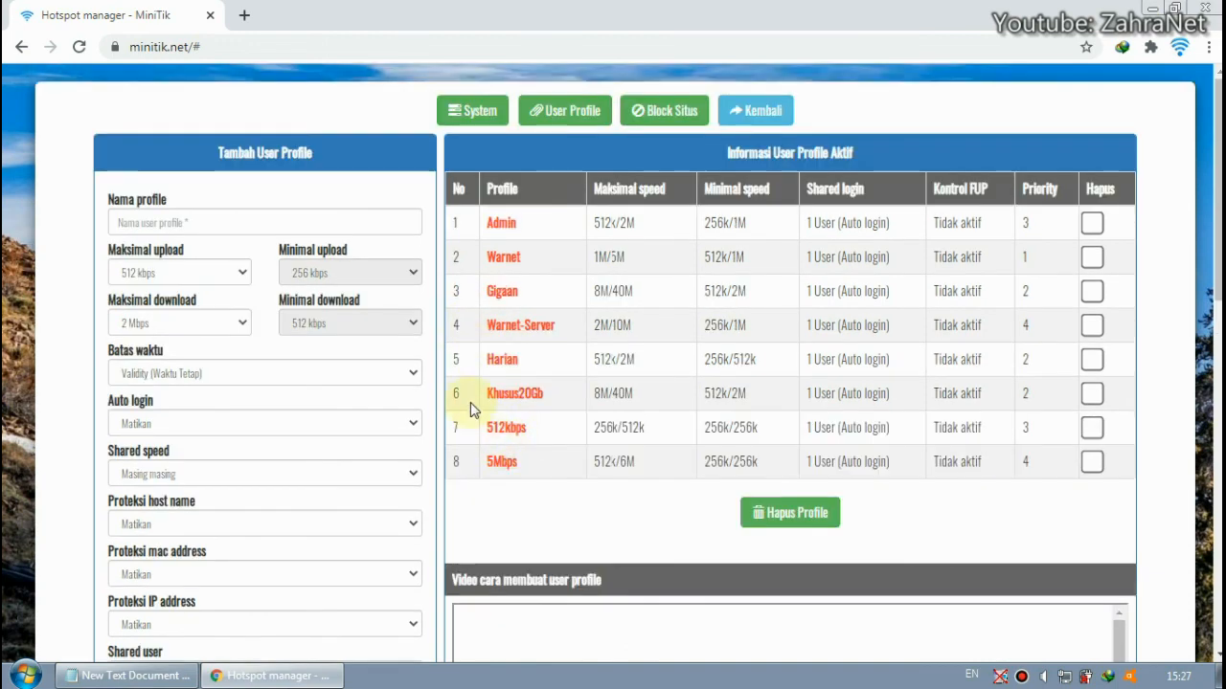